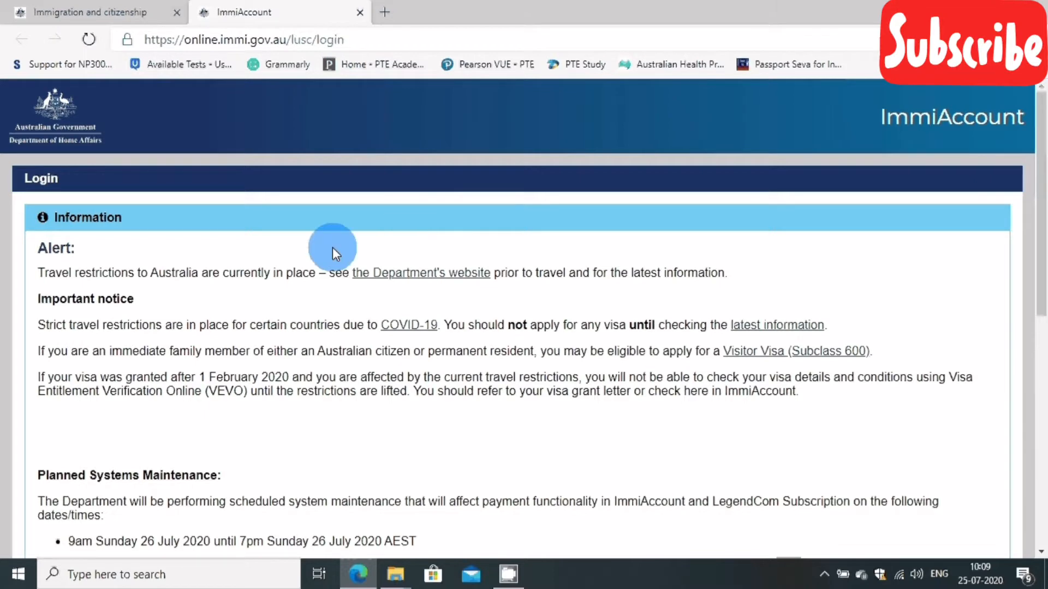
Step: Start creating an individual ImmiAccount and submit the new user's family name, given names, phone number and email address
scroll(228, 280, "down", 4)
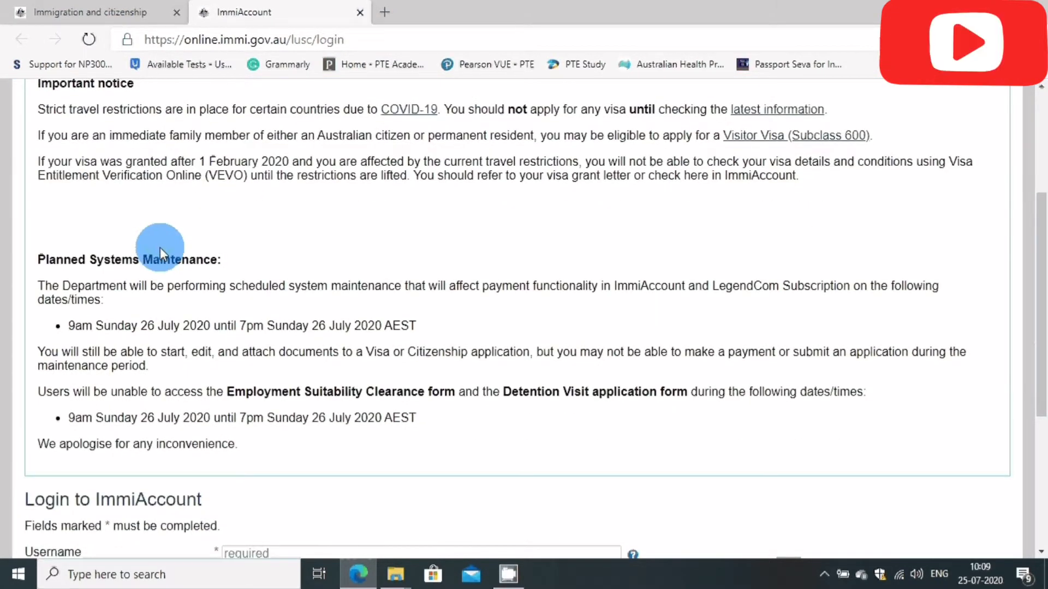
scroll(159, 247, "down", 4)
scroll(168, 240, "down", 2)
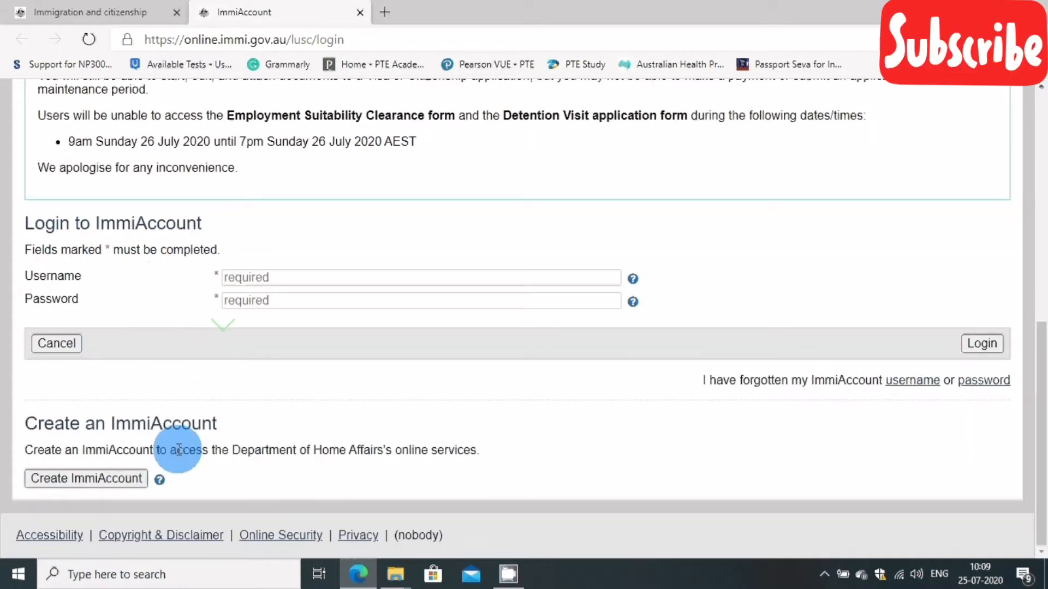
left_click(109, 481)
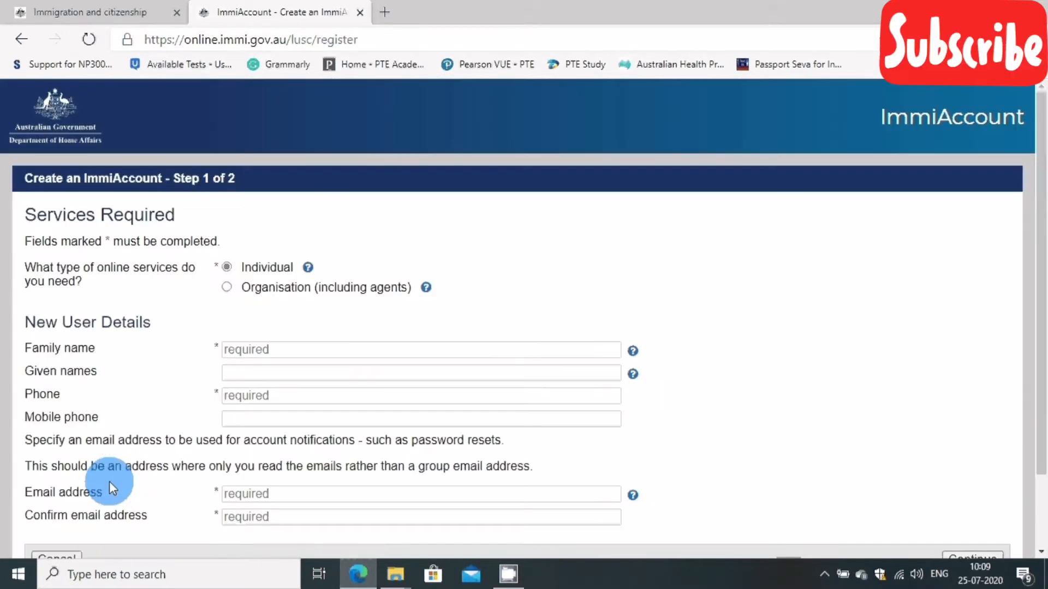
scroll(336, 309, "down", 2)
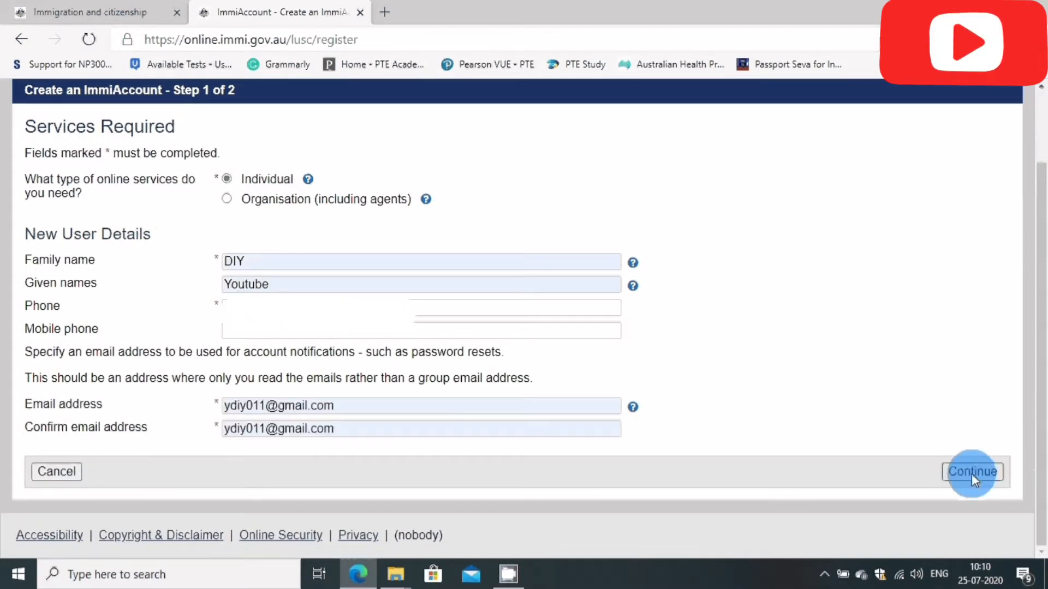
left_click(971, 473)
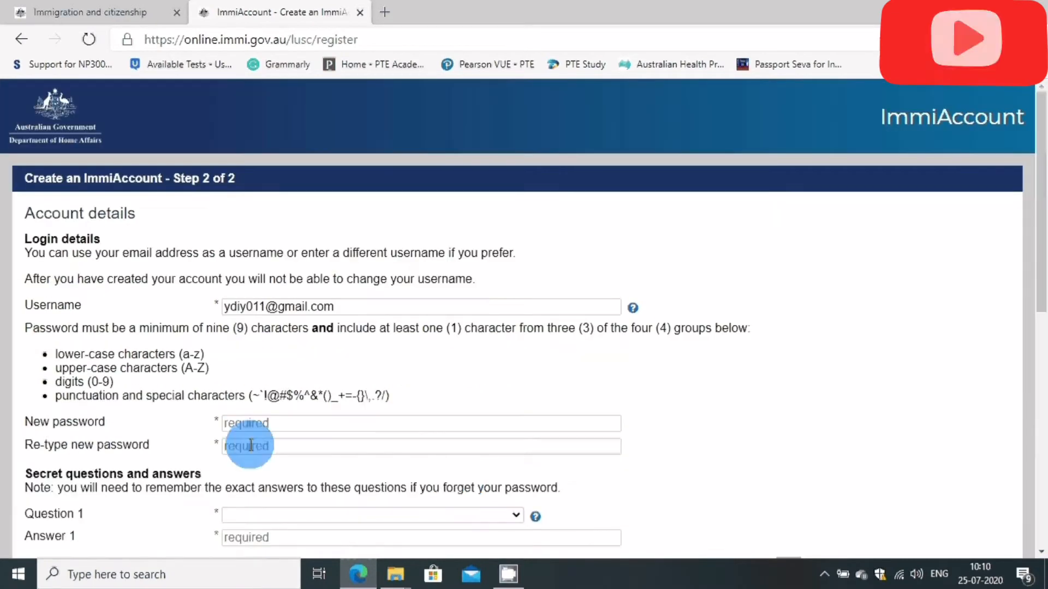
Step: Review the password rules, secret questions, security alerts and declaration sections of the account details form
scroll(188, 385, "down", 1)
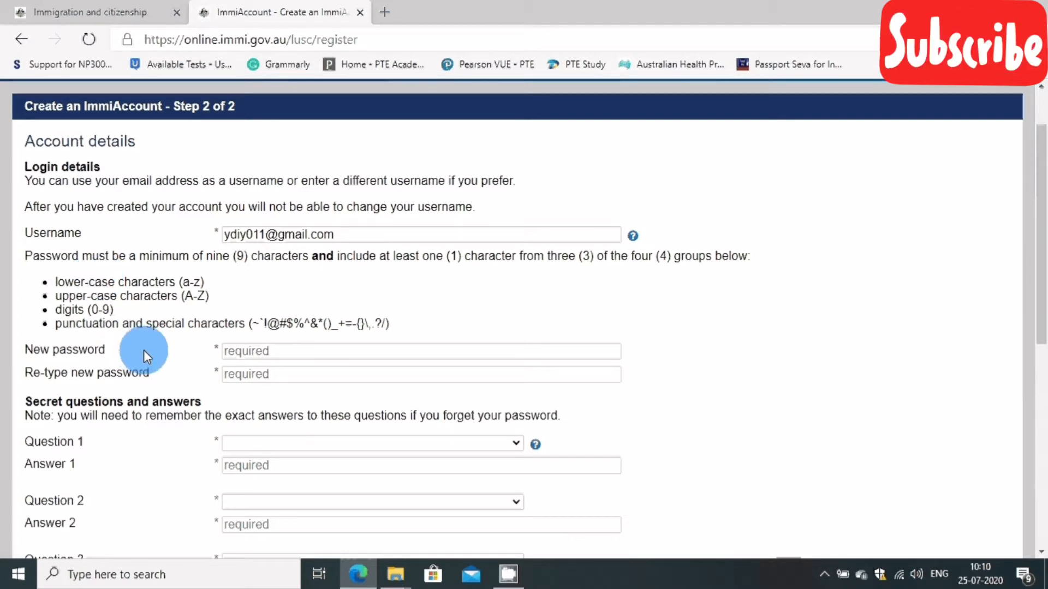
scroll(152, 354, "down", 1)
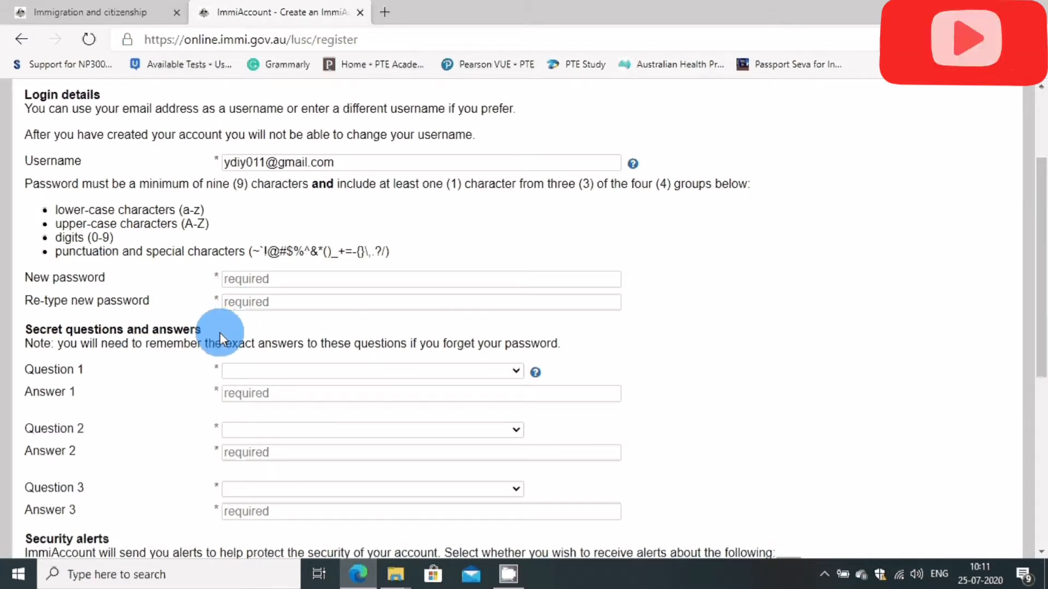
scroll(212, 349, "down", 1)
scroll(215, 324, "down", 1)
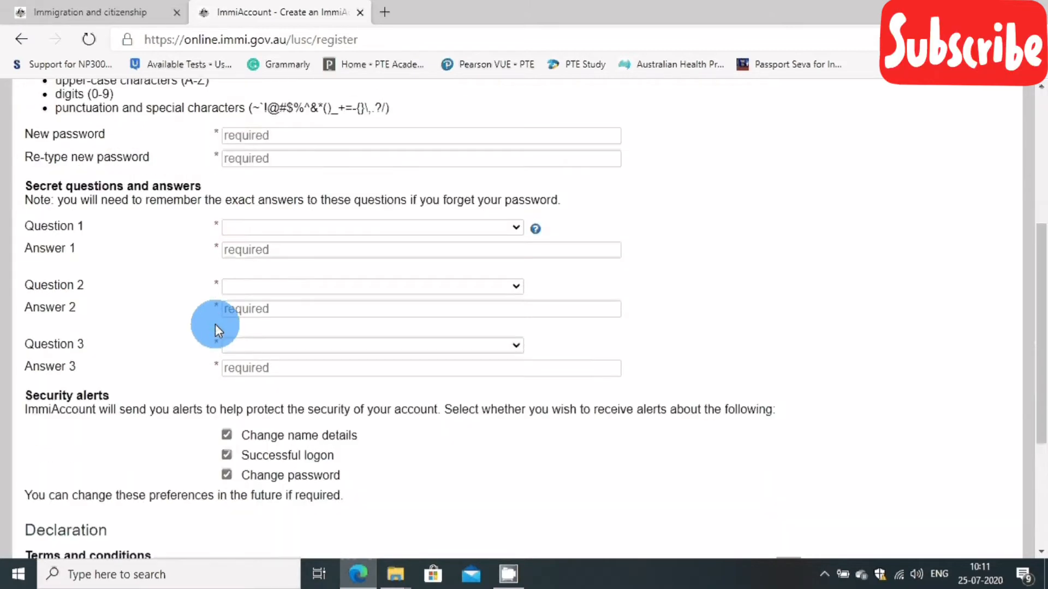
scroll(215, 323, "down", 2)
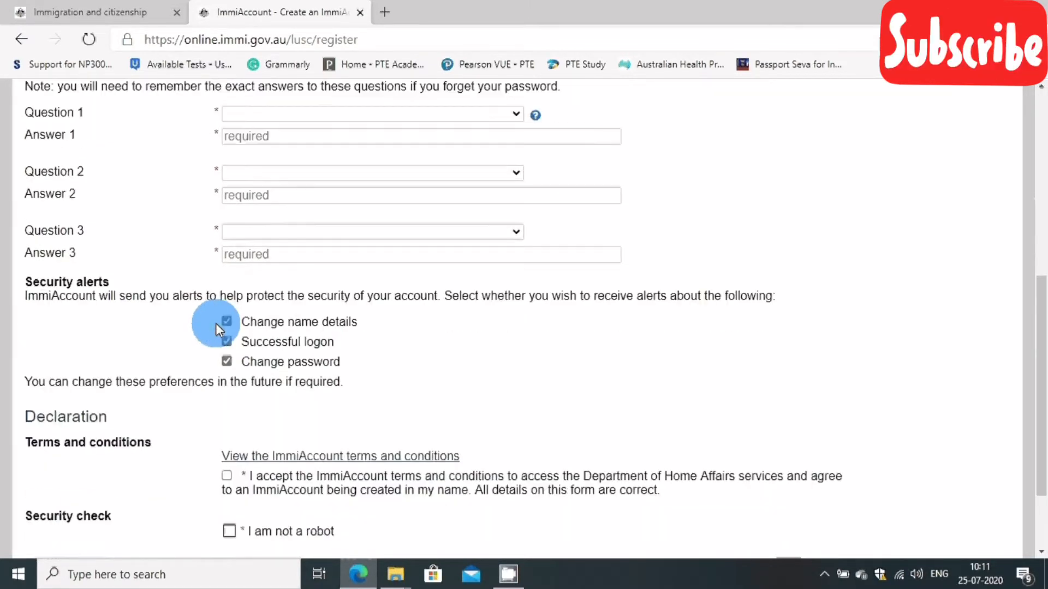
scroll(216, 323, "down", 1)
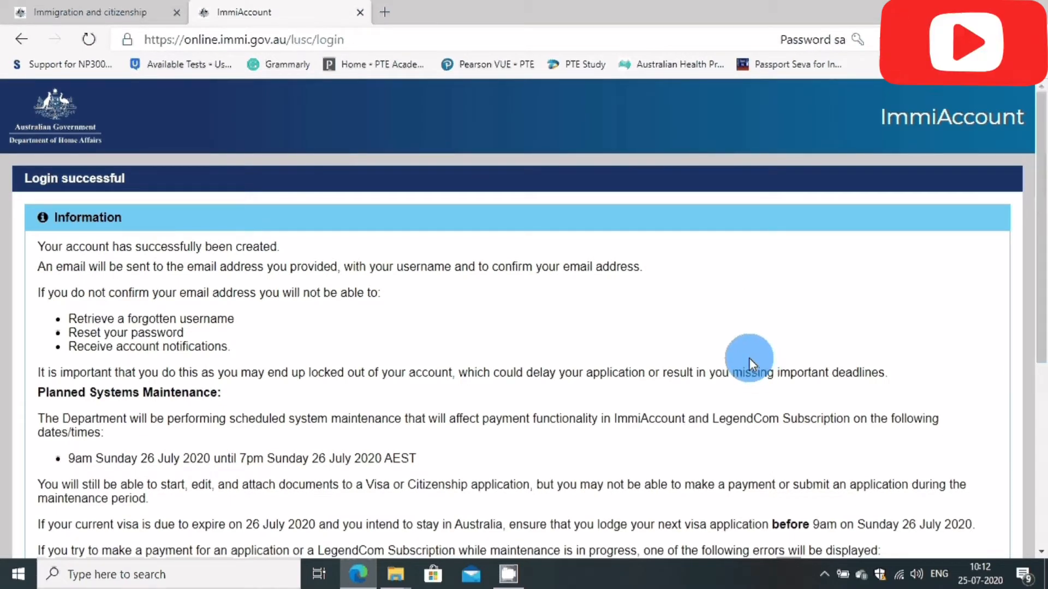
Step: Read through the login information notice and continue to the applications summary
scroll(747, 354, "down", 1)
scroll(735, 346, "down", 5)
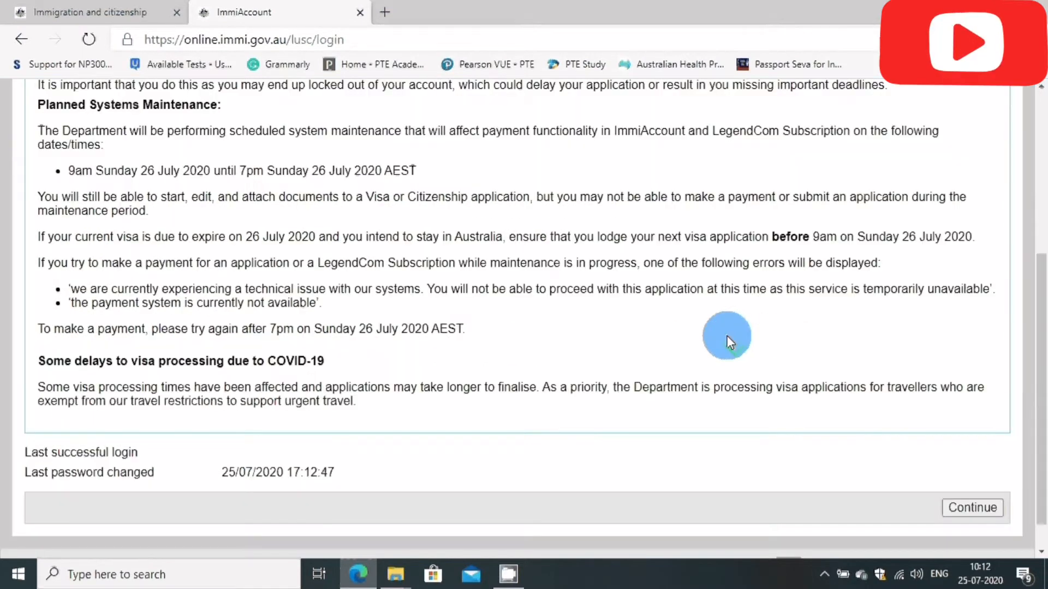
left_click(971, 506)
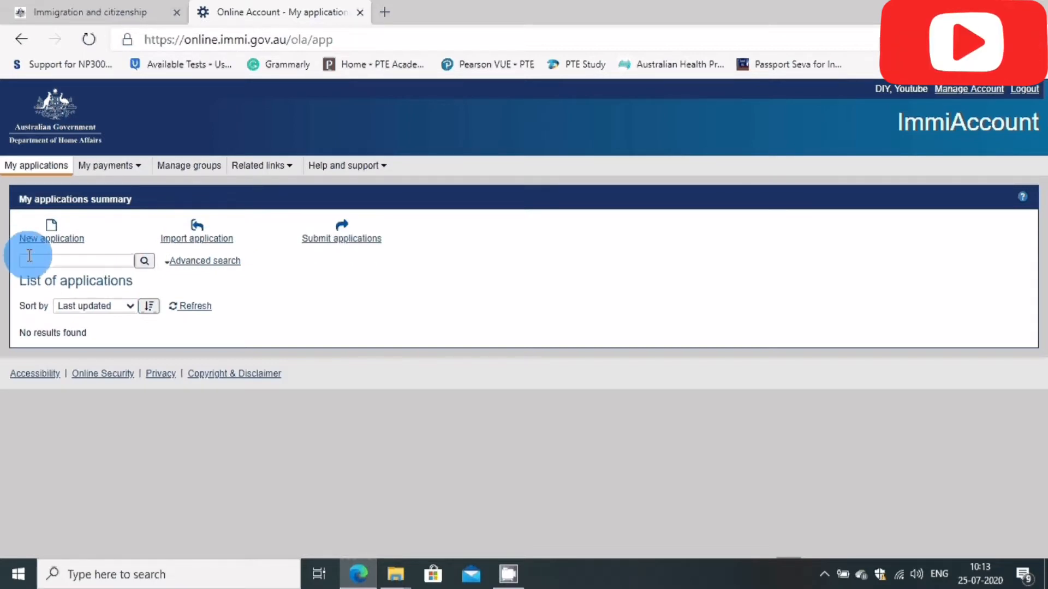
Step: Start a new Visitor Visa (600) application and agree to its terms and conditions
left_click(61, 240)
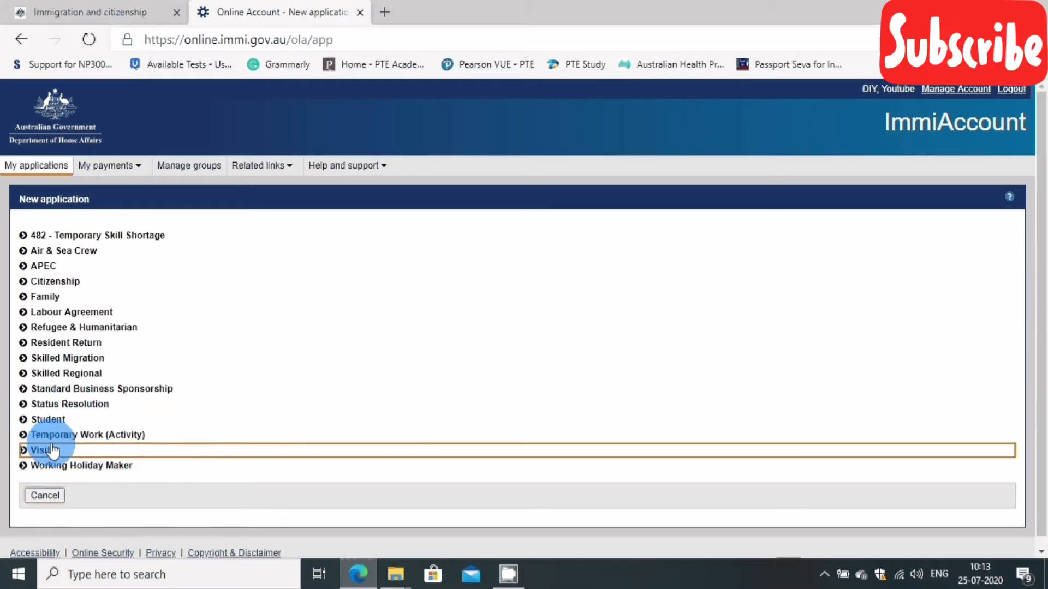
left_click(24, 452)
scroll(106, 421, "down", 1)
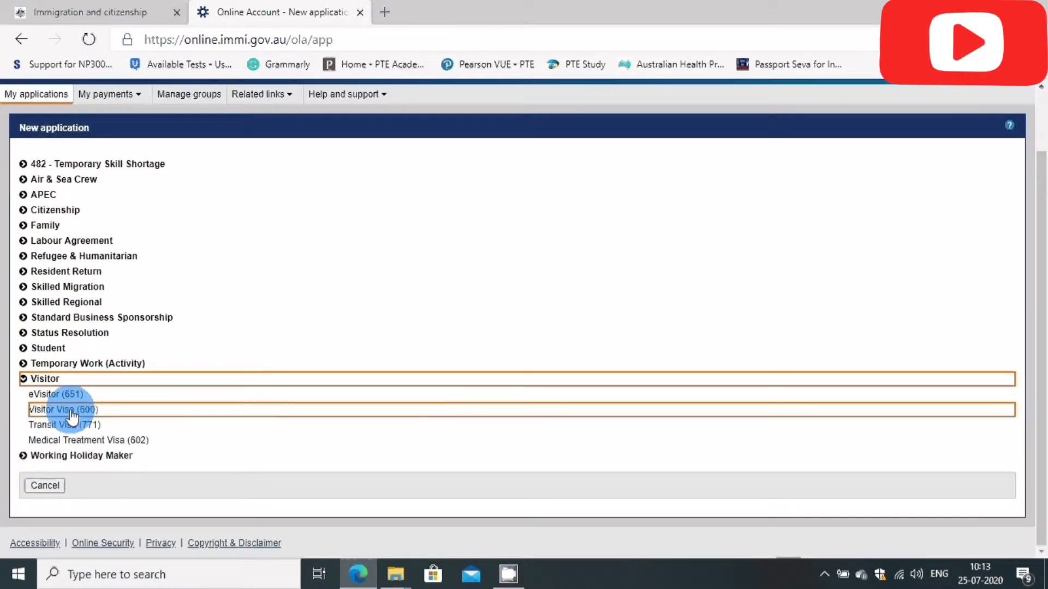
left_click(72, 415)
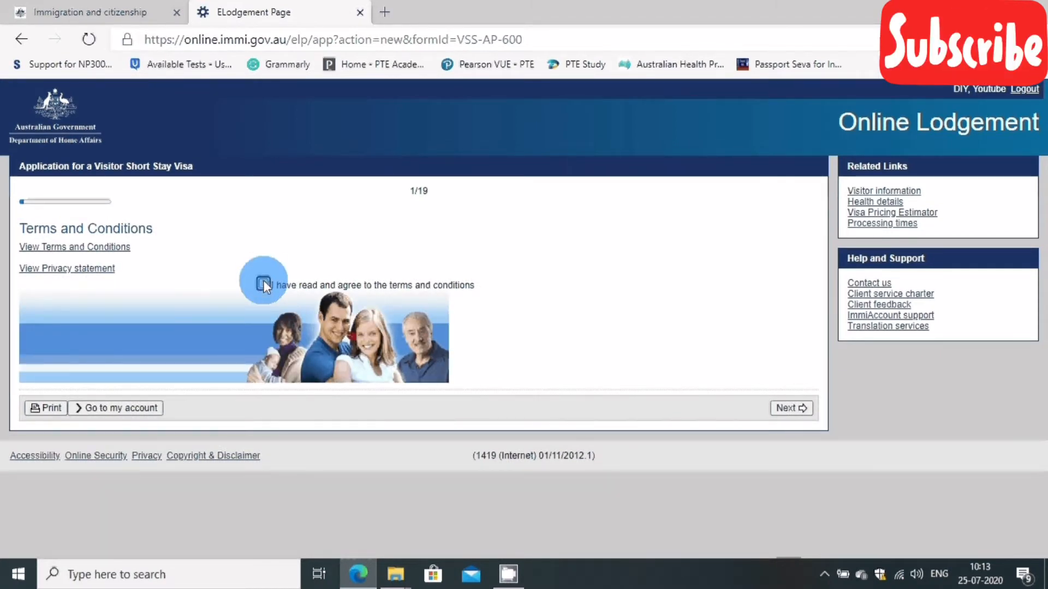
left_click(300, 281)
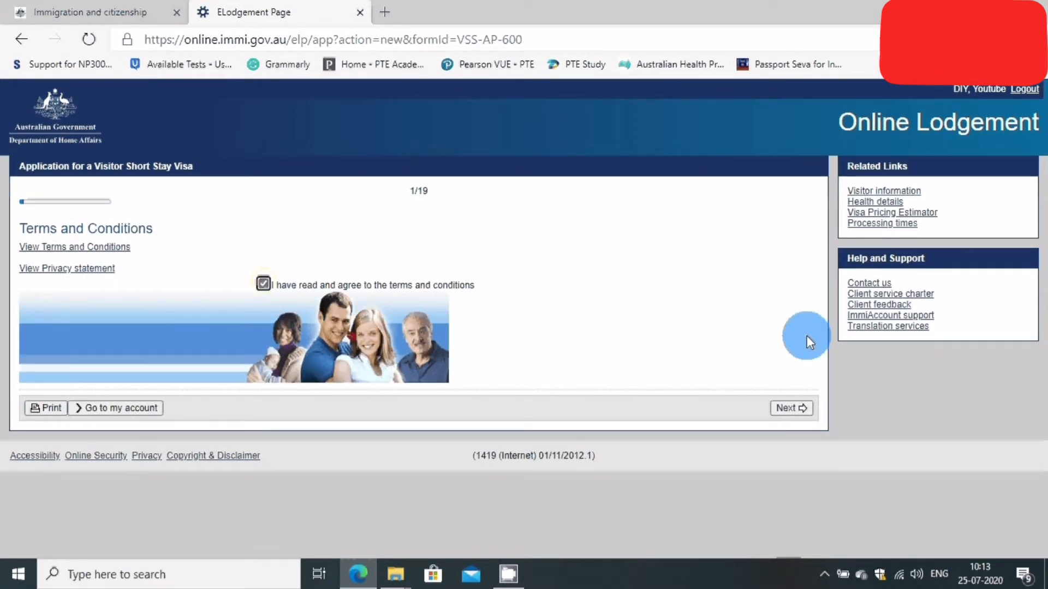
left_click(804, 407)
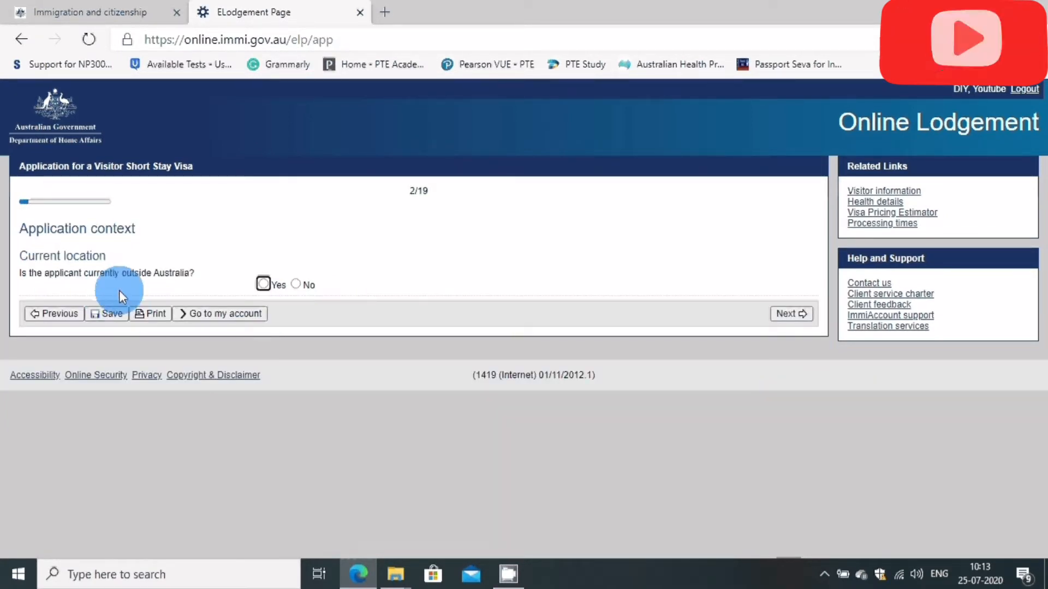
Step: Declare that the applicant is currently outside Australia and set the current location to KUWAIT
left_click(263, 284)
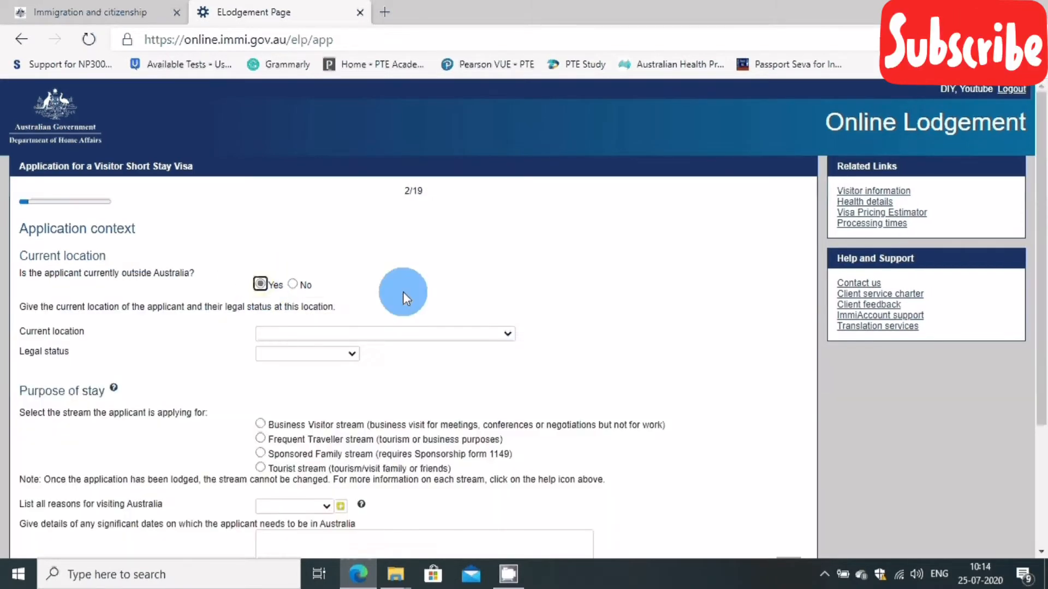
scroll(517, 302, "down", 1)
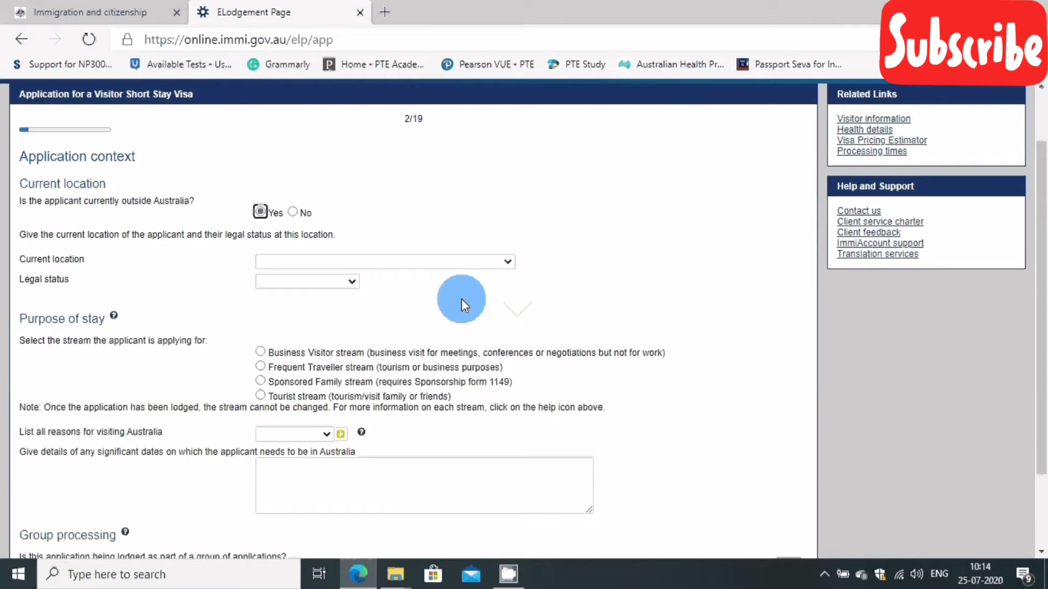
left_click(473, 263)
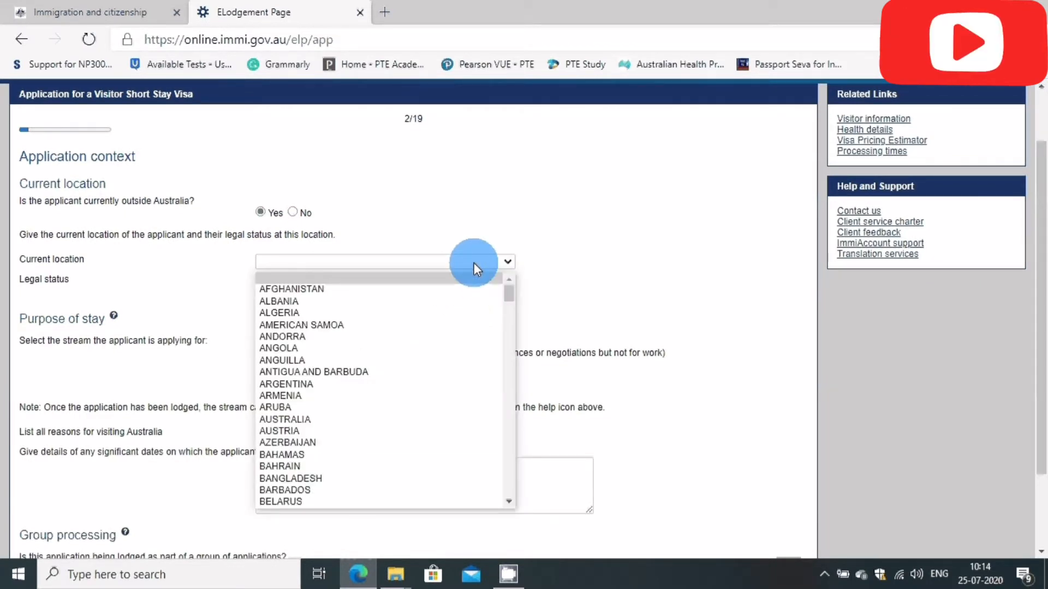
key("k")
key("u")
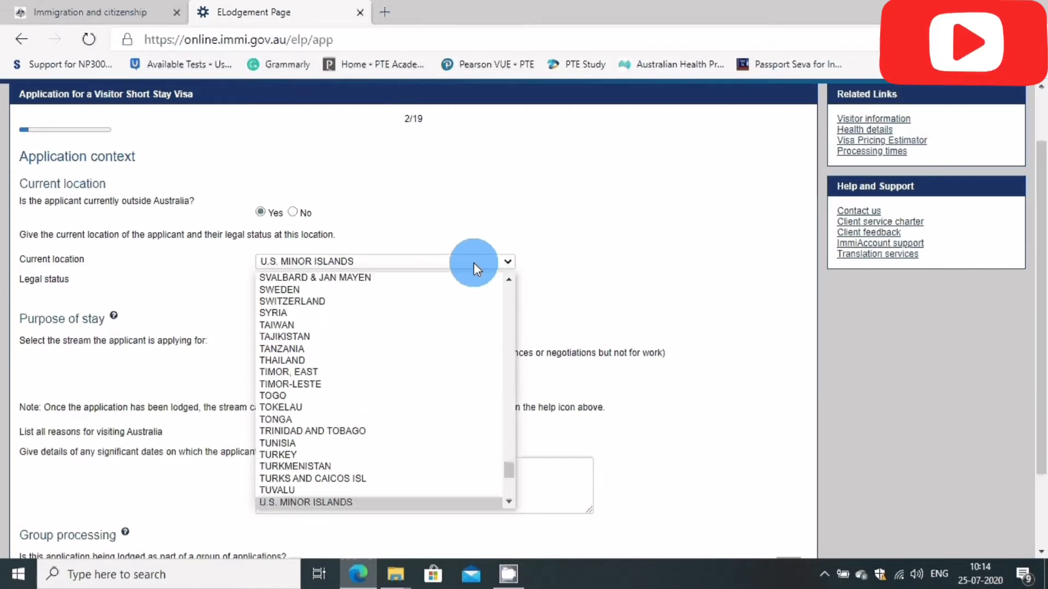
key("k")
key("e")
key("Down")
key("Down")
key("Down")
key("Down")
key("Down")
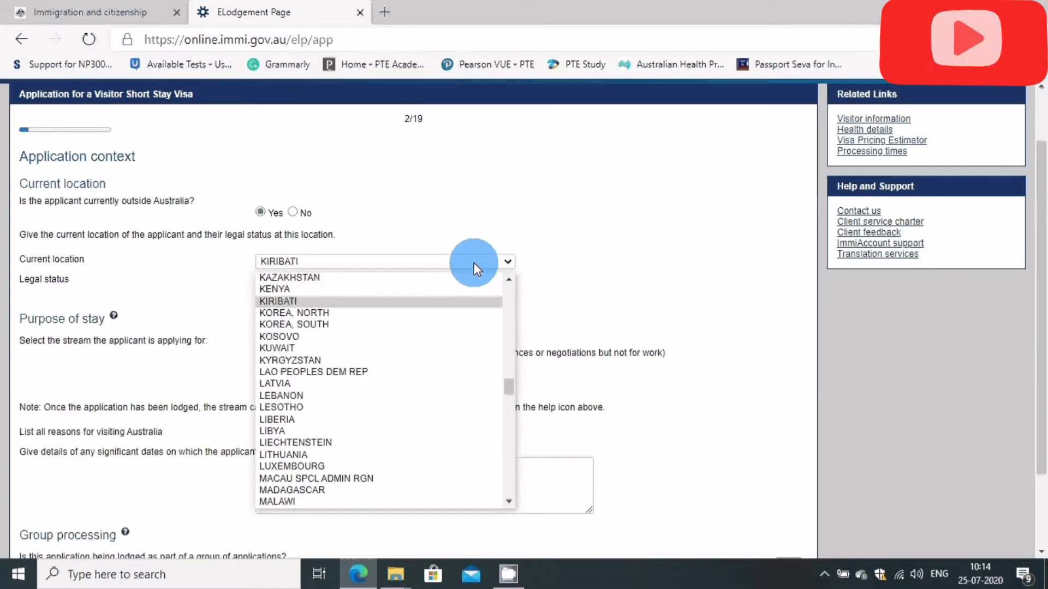
key("Return")
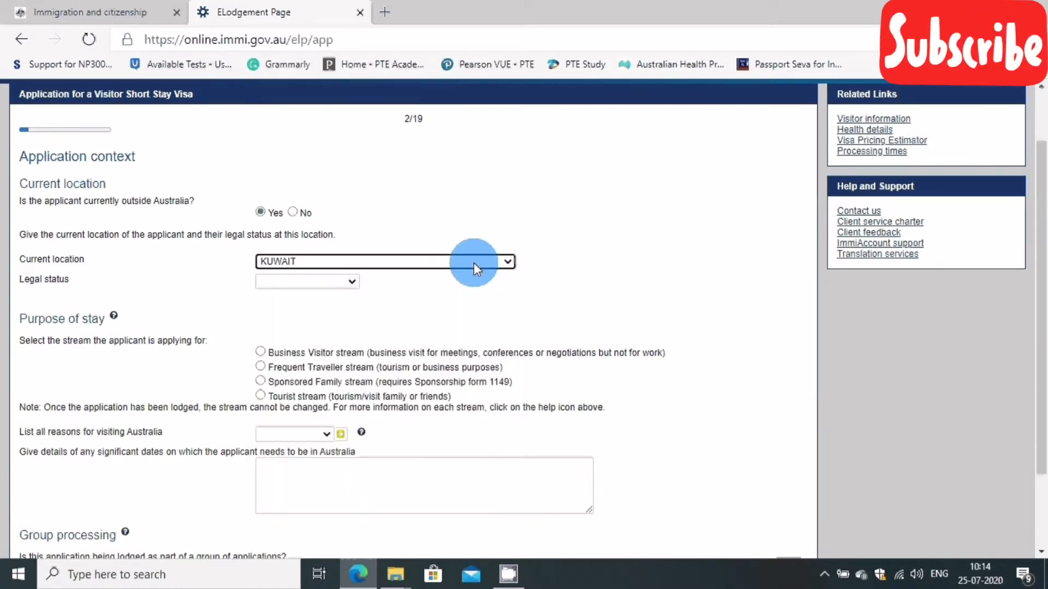
Step: Set the applicant's legal status to Permanent Resident and activate the field for details about the current location
left_click(350, 281)
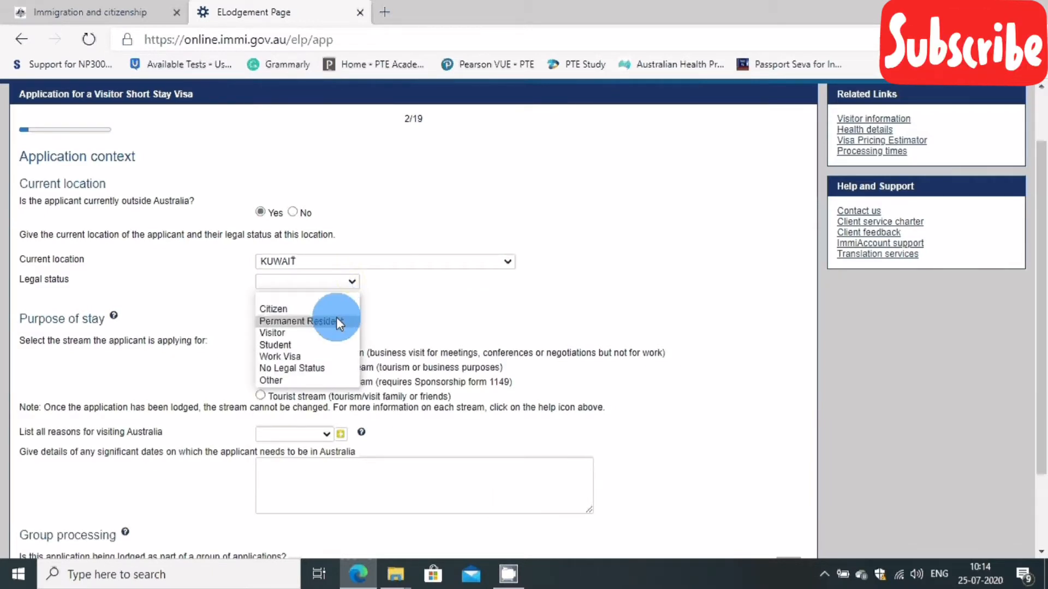
left_click(336, 322)
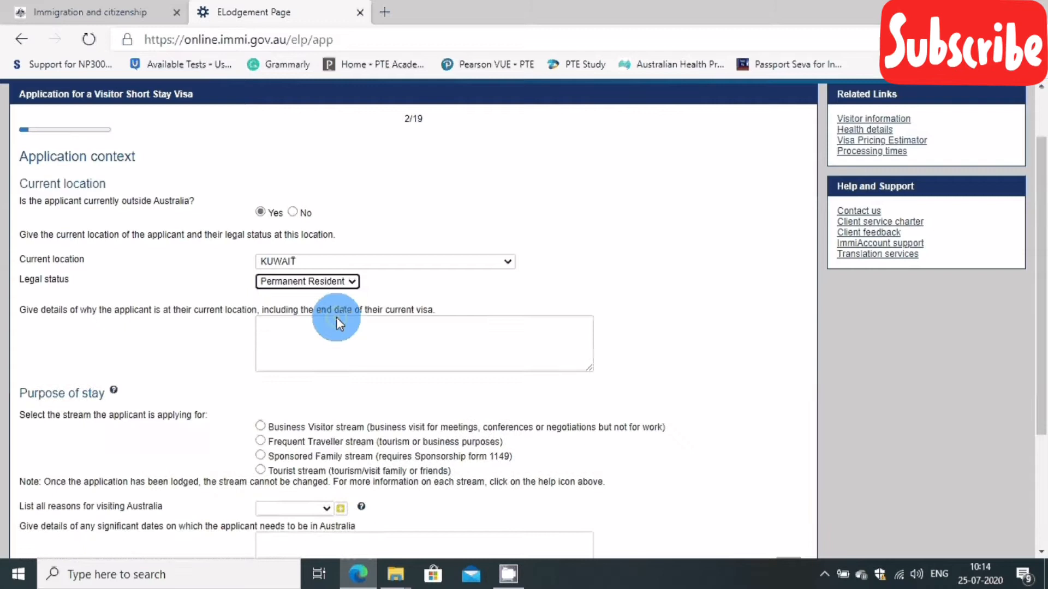
left_click(339, 349)
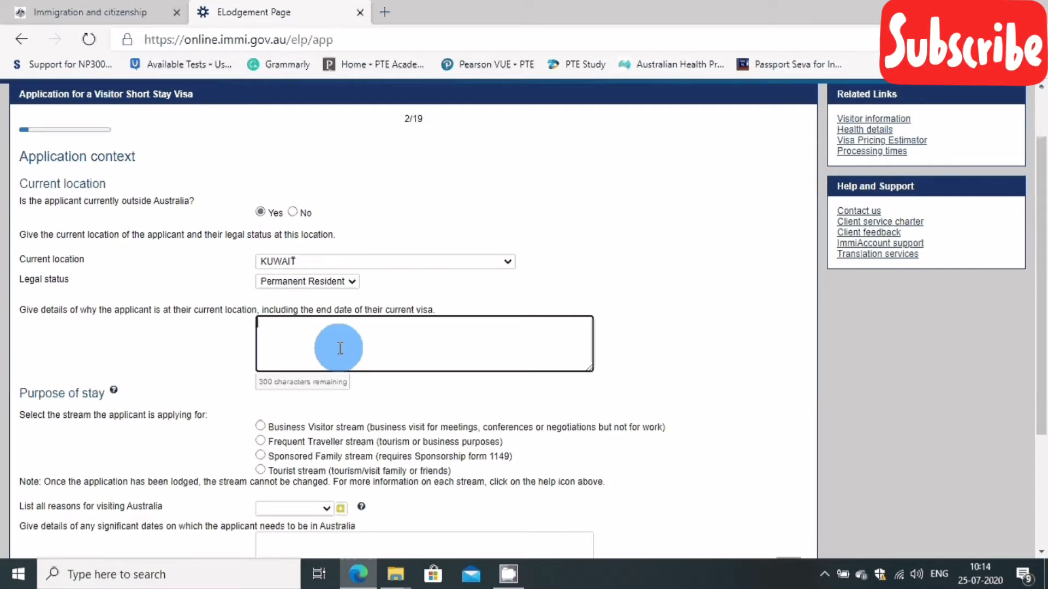
Step: Try the available visitor streams under Purpose of stay and settle on the Business Visitor stream
scroll(325, 450, "down", 1)
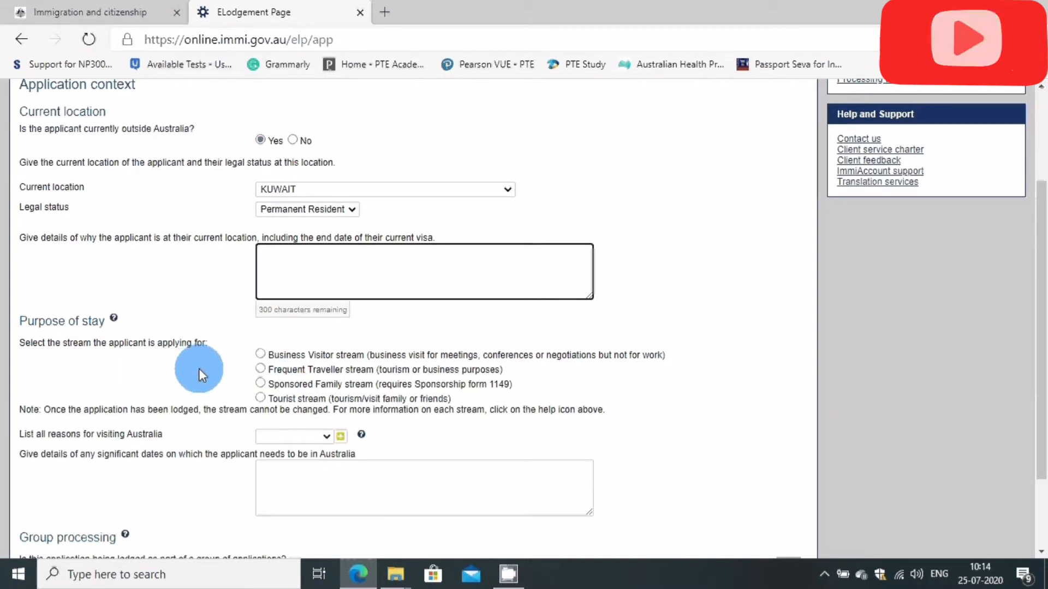
scroll(121, 388, "down", 2)
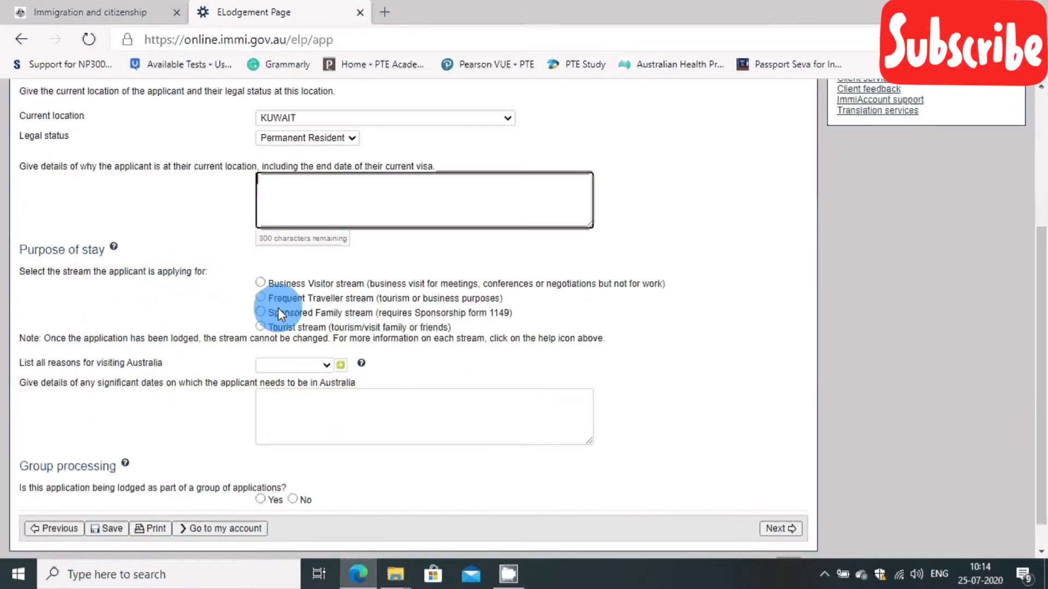
left_click(264, 283)
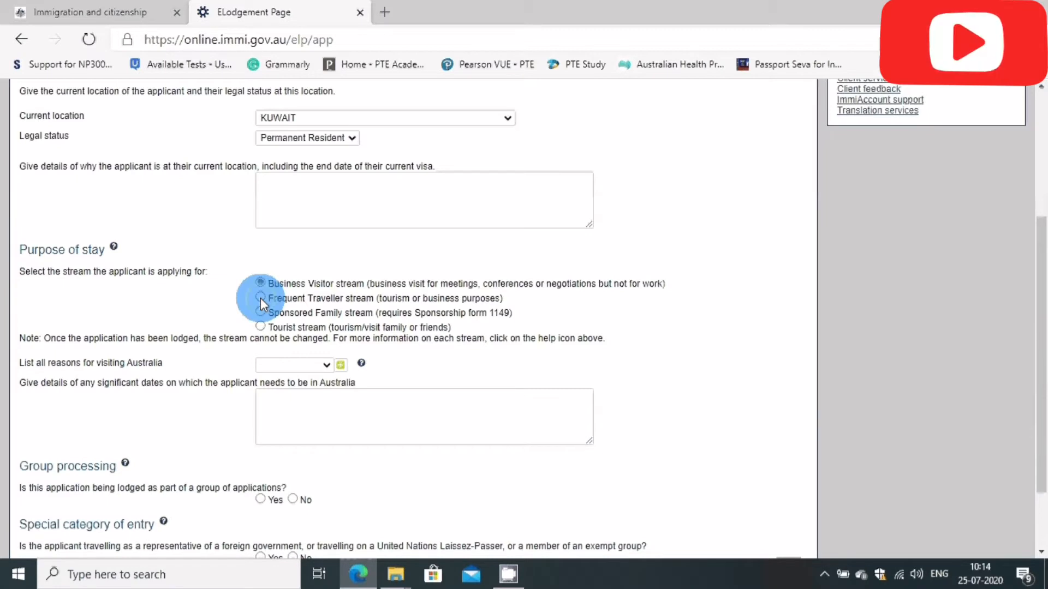
left_click(260, 298)
left_click(259, 313)
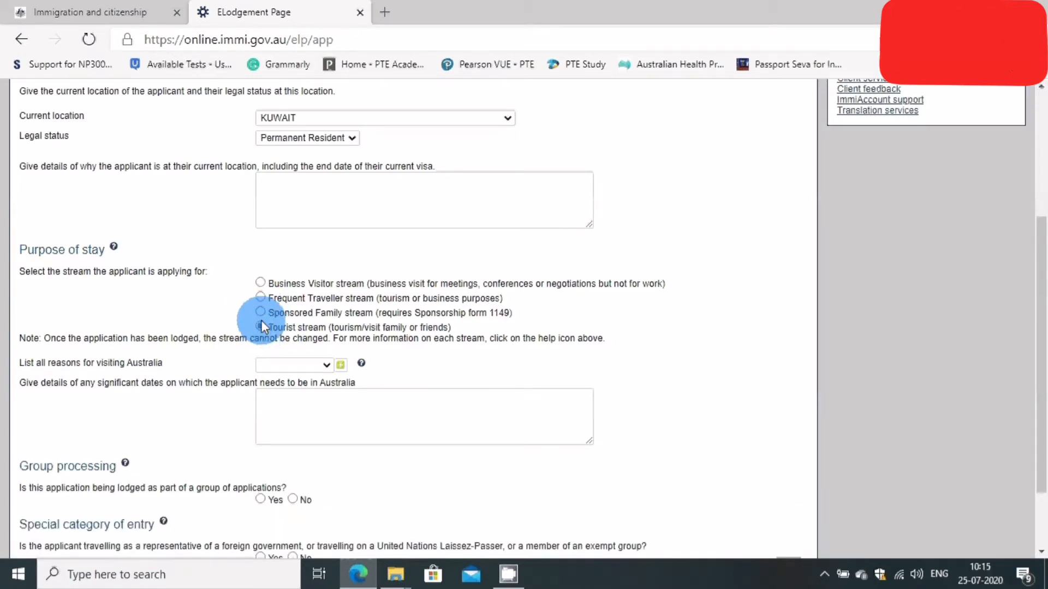
left_click(262, 283)
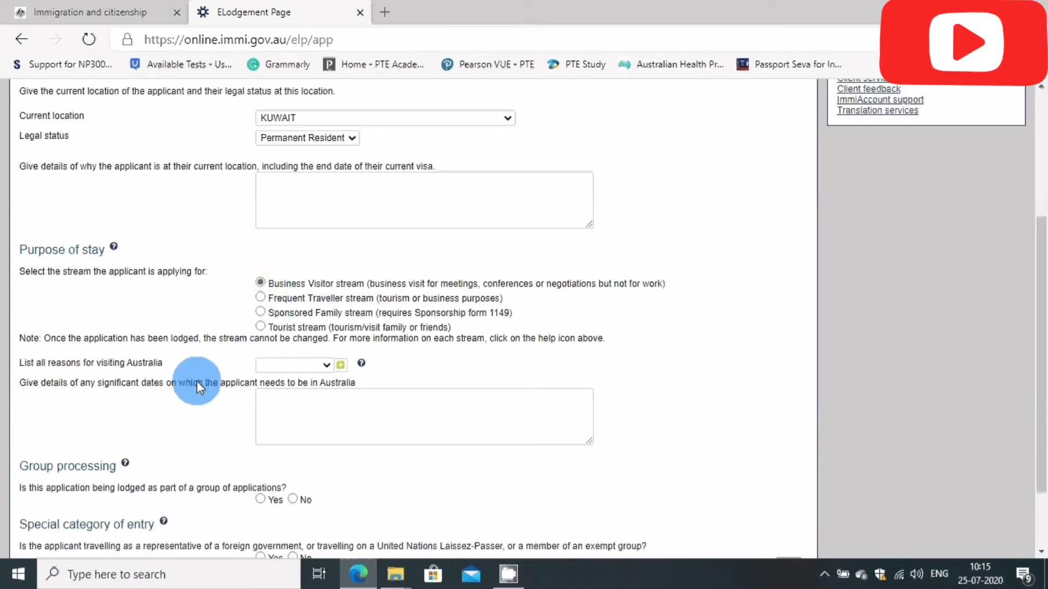
Step: Choose Study as the reason for visiting Australia and answer No to the application being part of a group
left_click(328, 366)
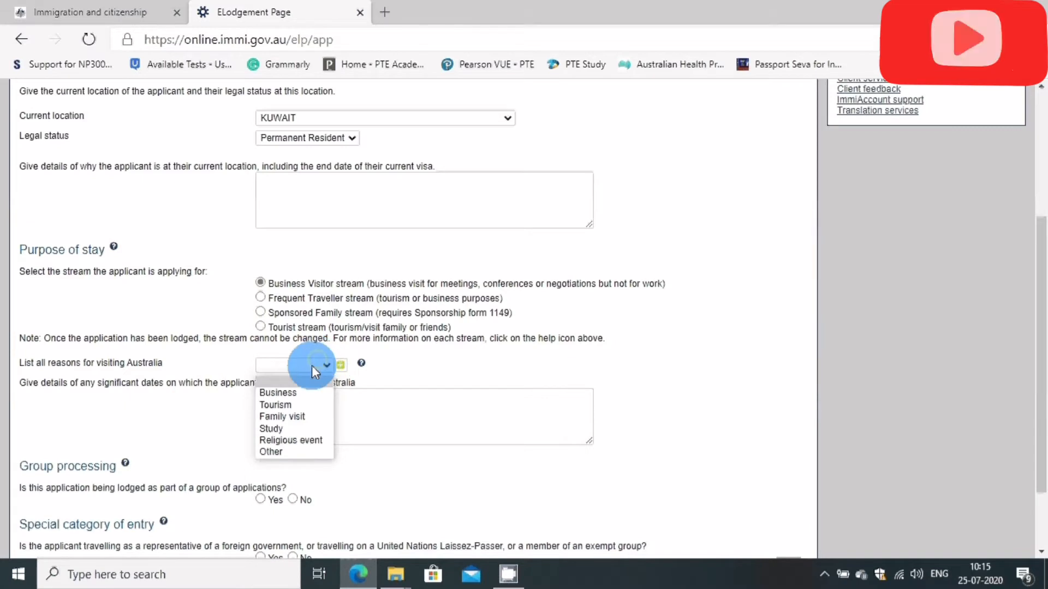
left_click(295, 428)
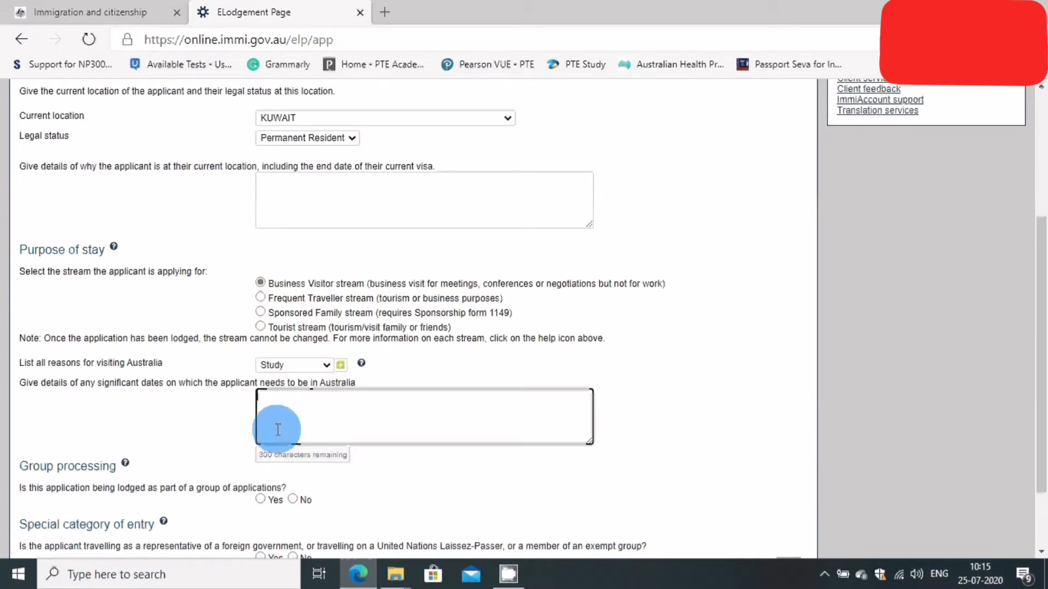
scroll(230, 418, "down", 3)
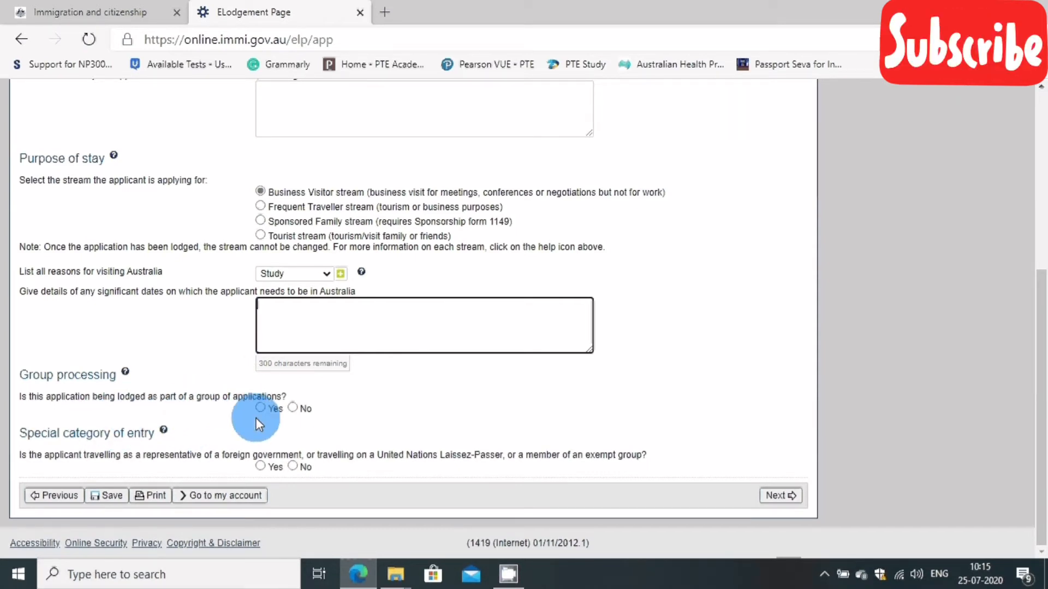
left_click(299, 407)
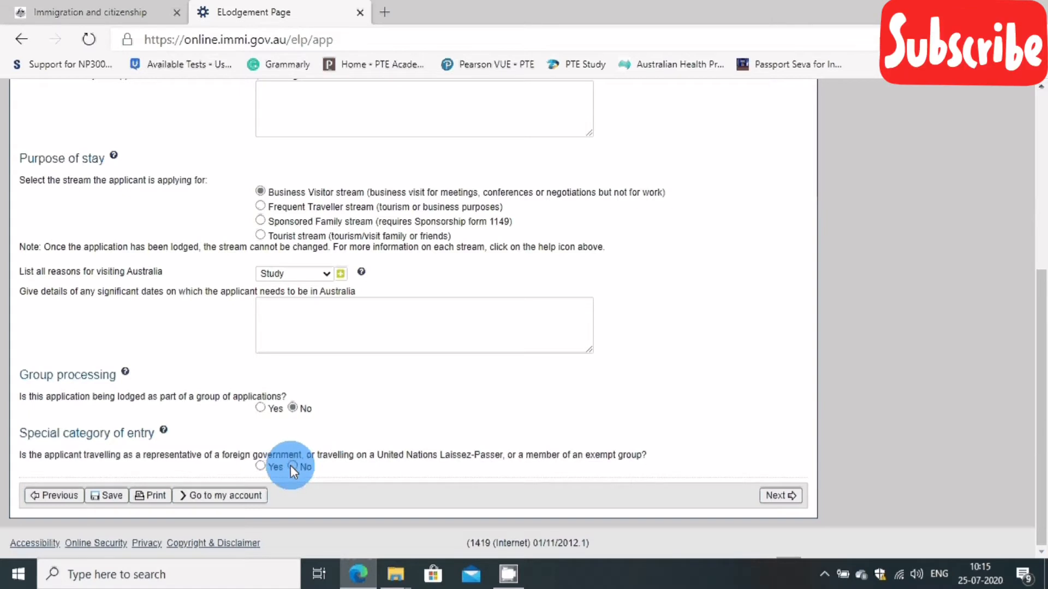
Step: Continue to the Applicant page, set the sex to Male and fill in the applicant's family and given names from the saved suggestion
left_click(791, 495)
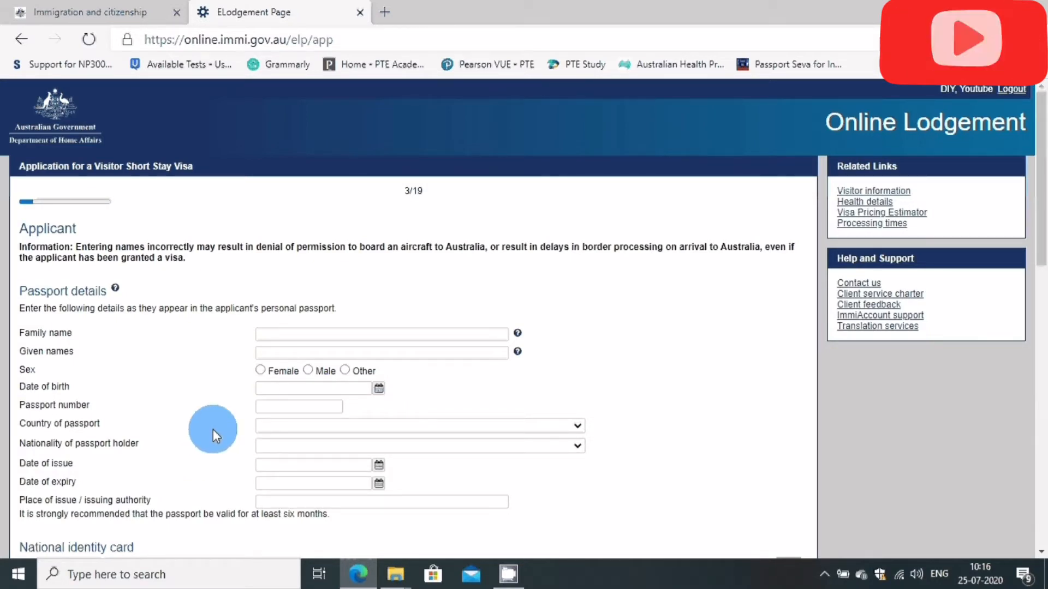
scroll(277, 344, "down", 3)
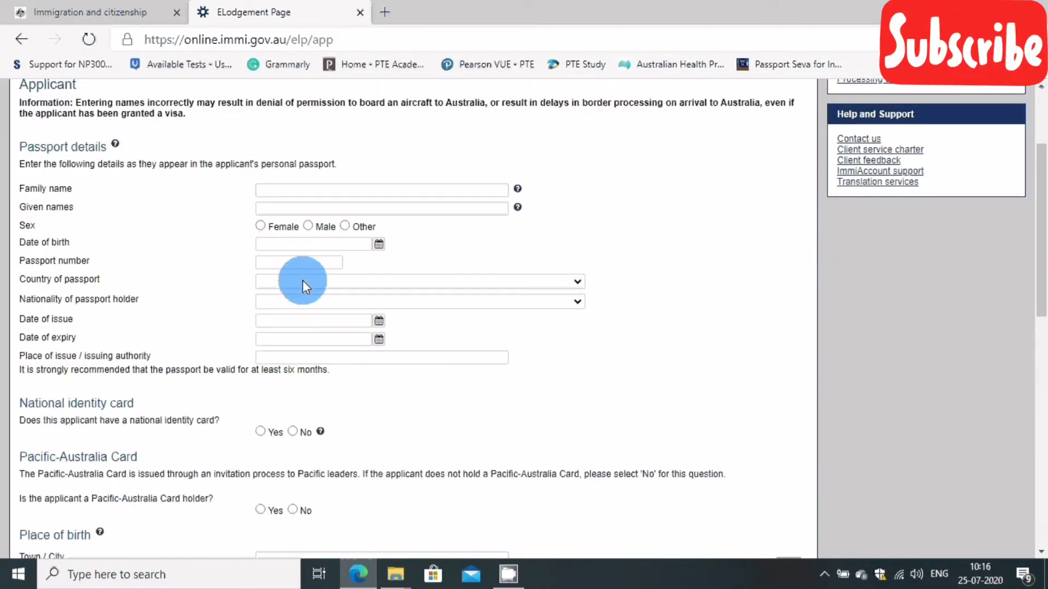
left_click(310, 226)
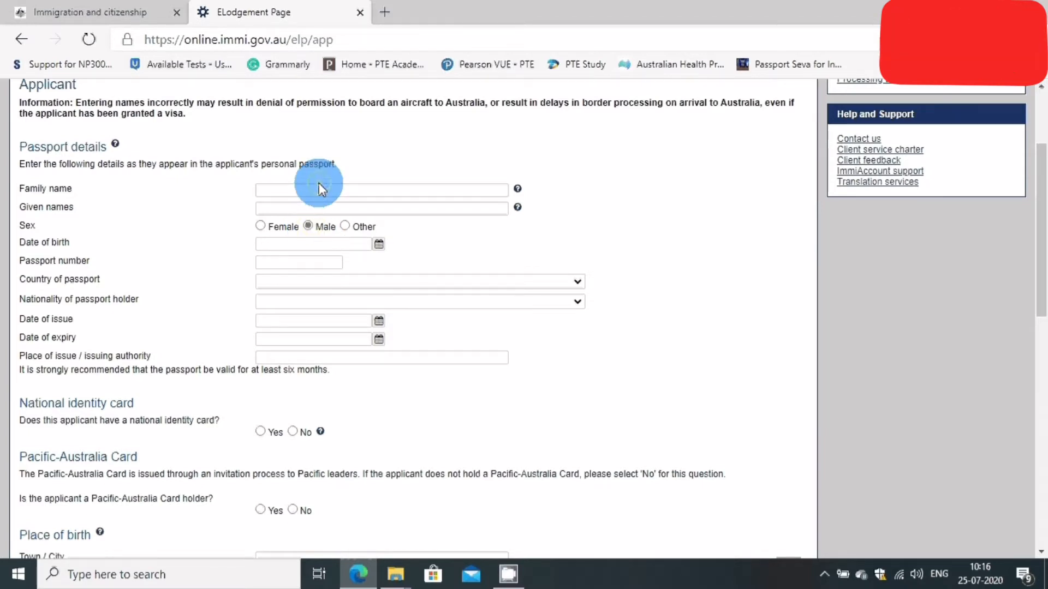
left_click(325, 190)
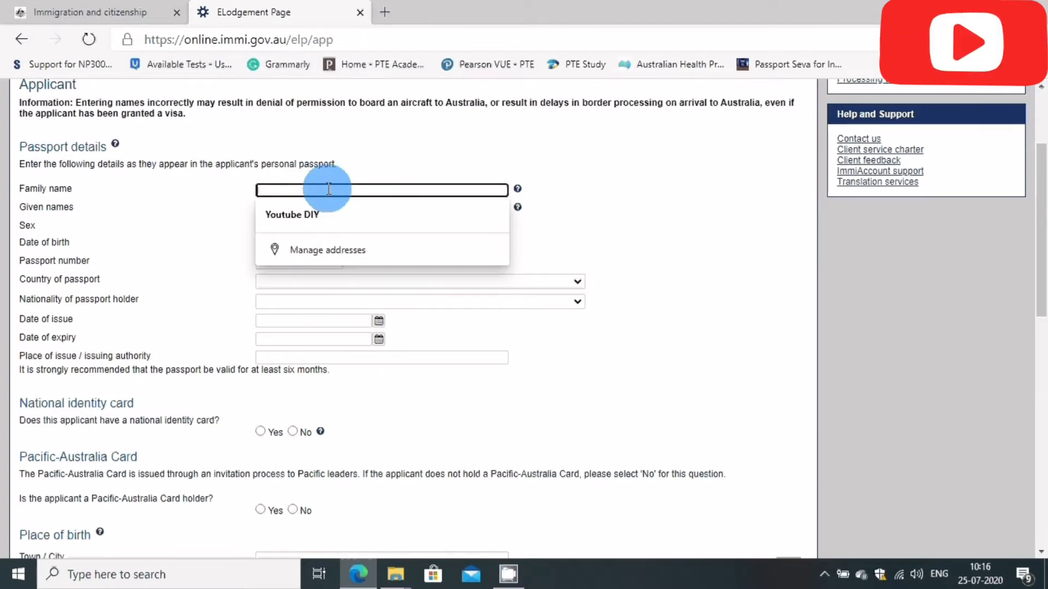
left_click(330, 218)
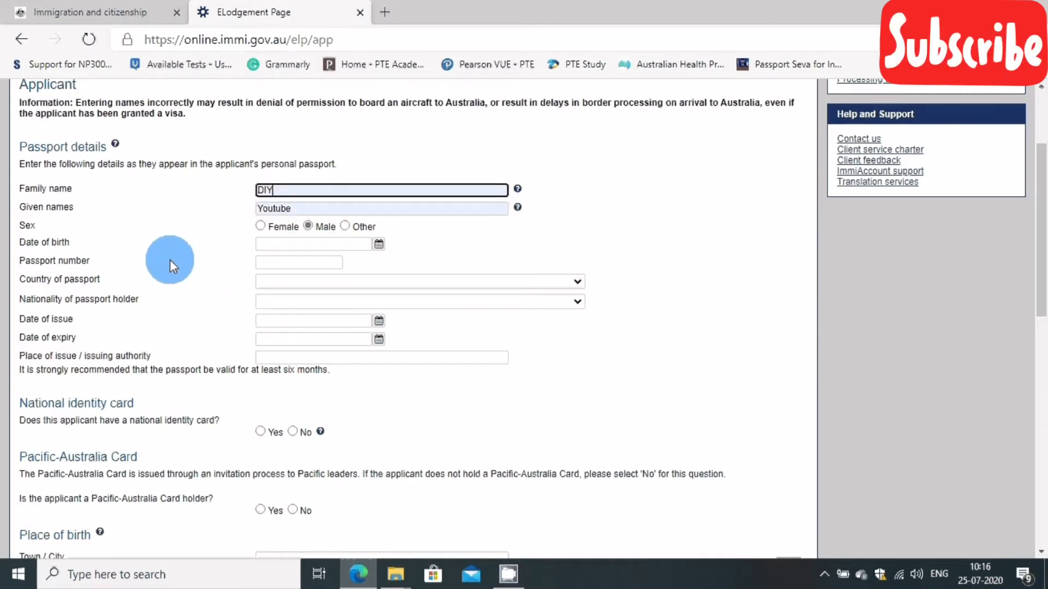
Step: Enter the applicant's date of birth in the passport details using the calendar
left_click(379, 244)
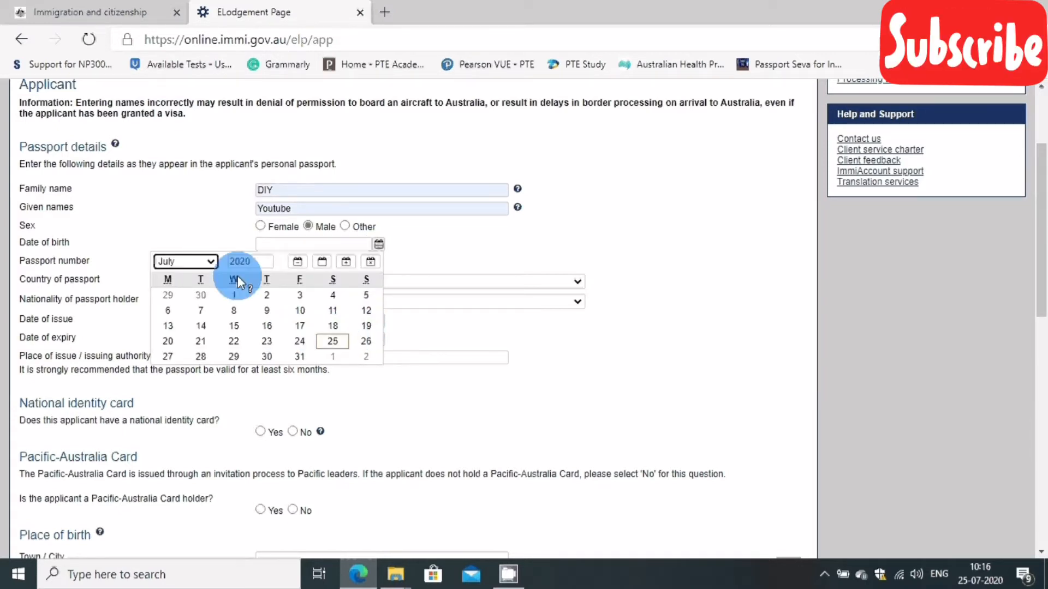
left_click(212, 262)
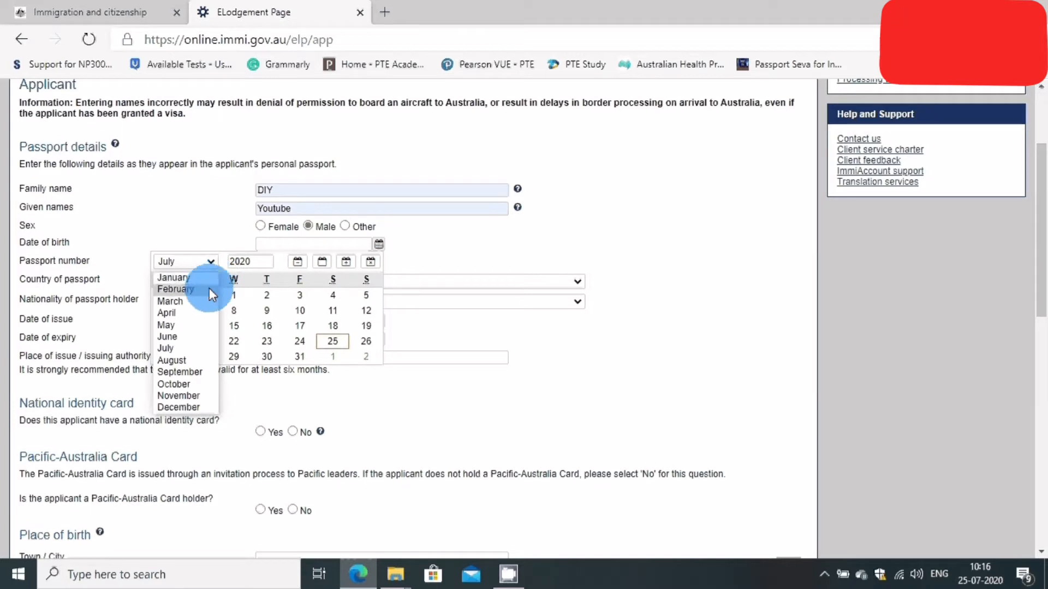
left_click(209, 289)
left_click(270, 264)
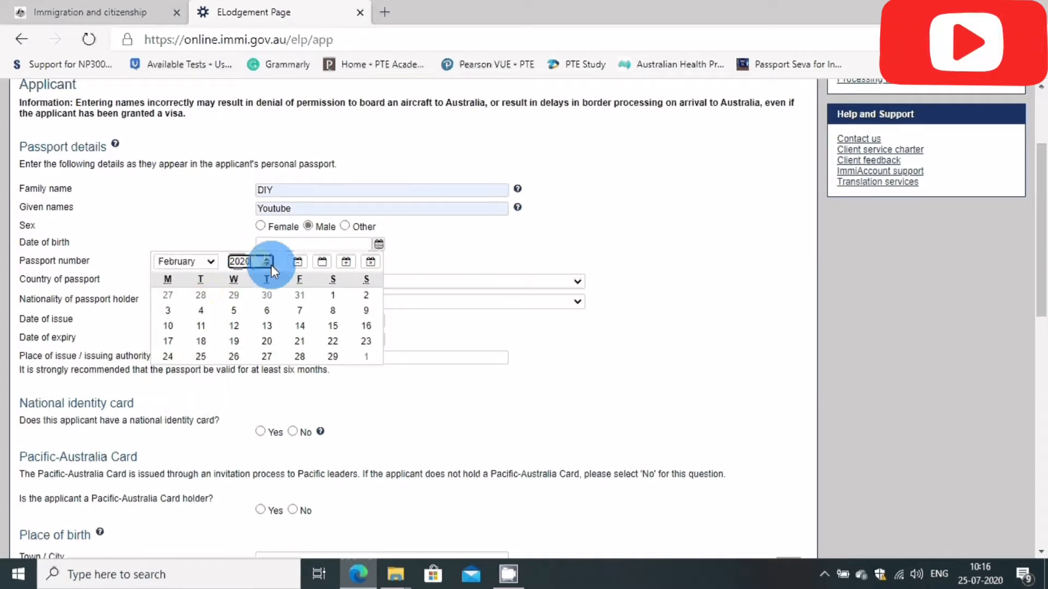
left_click(271, 264)
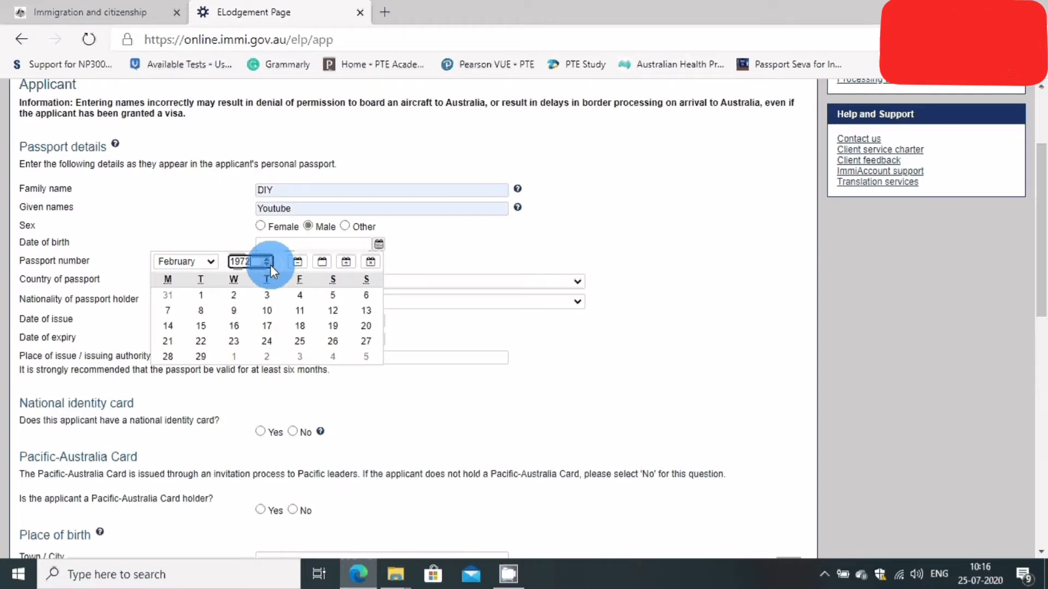
left_click(201, 295)
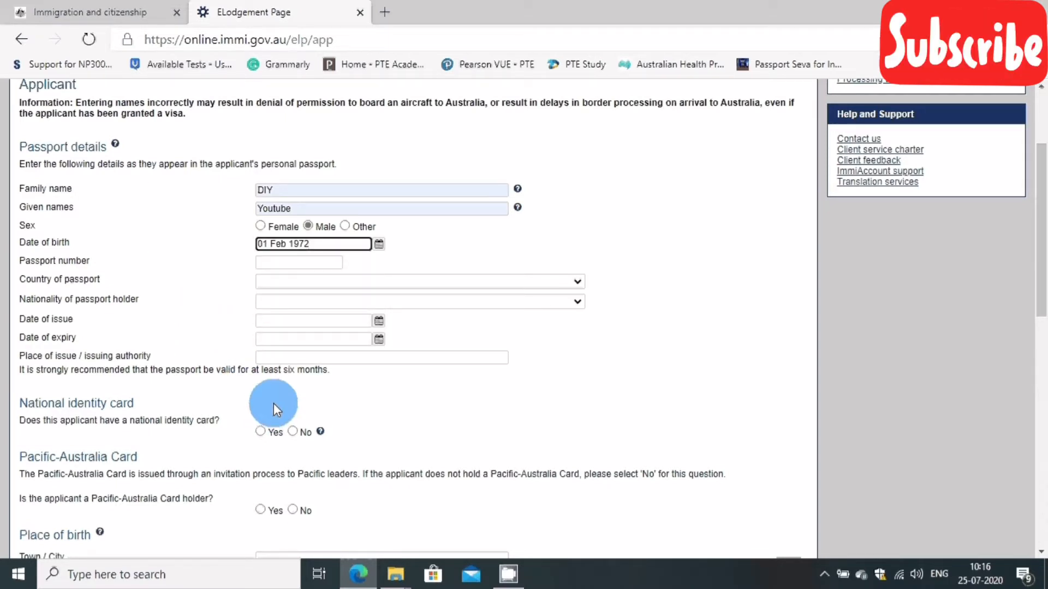
Step: Examine the passport number, country of passport, nationality and date of issue fields in the passport details
left_click(297, 267)
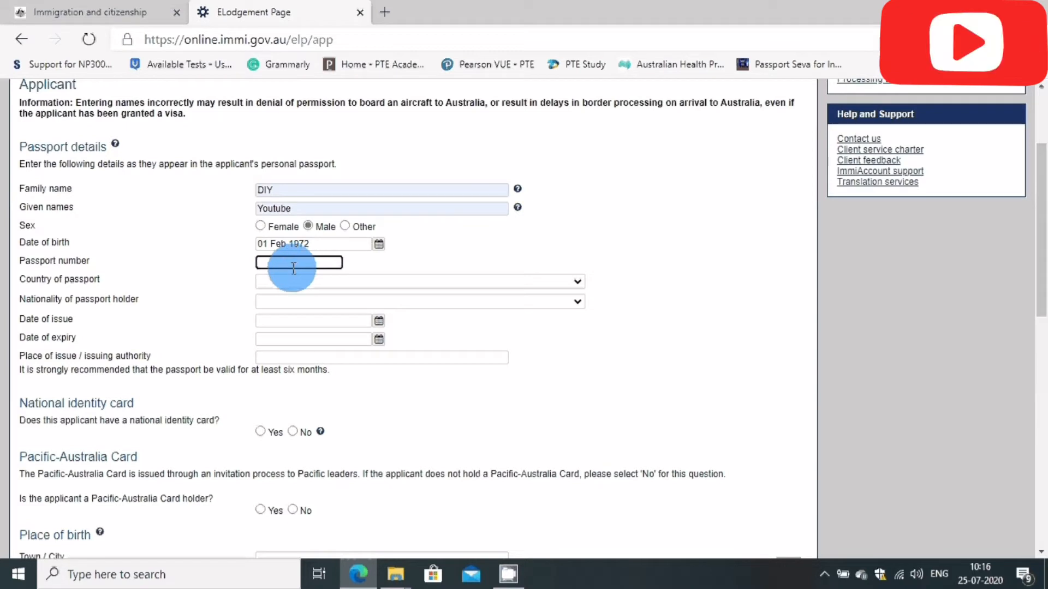
left_click(290, 283)
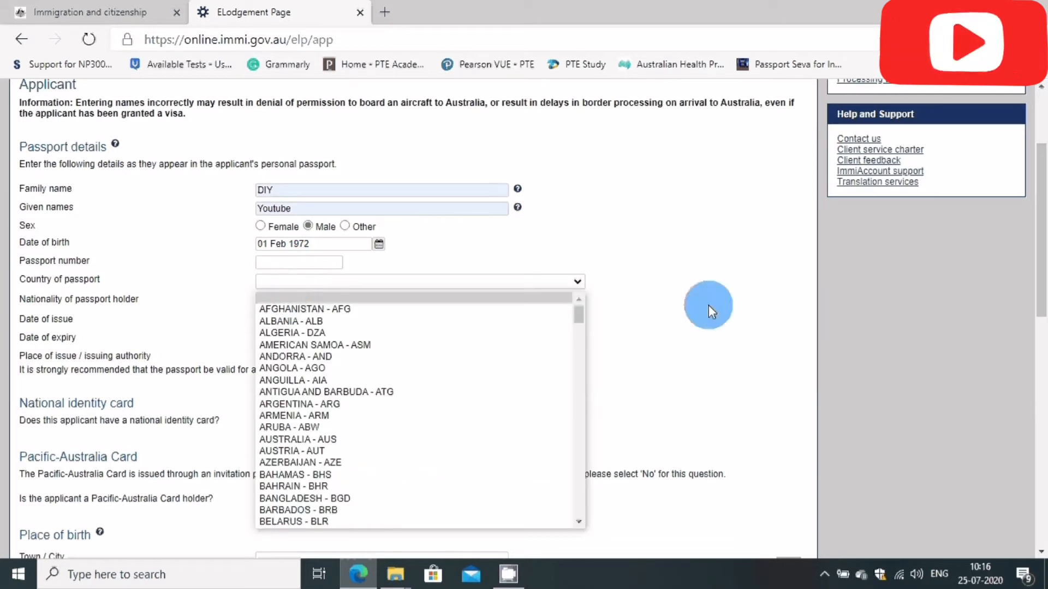
left_click(709, 305)
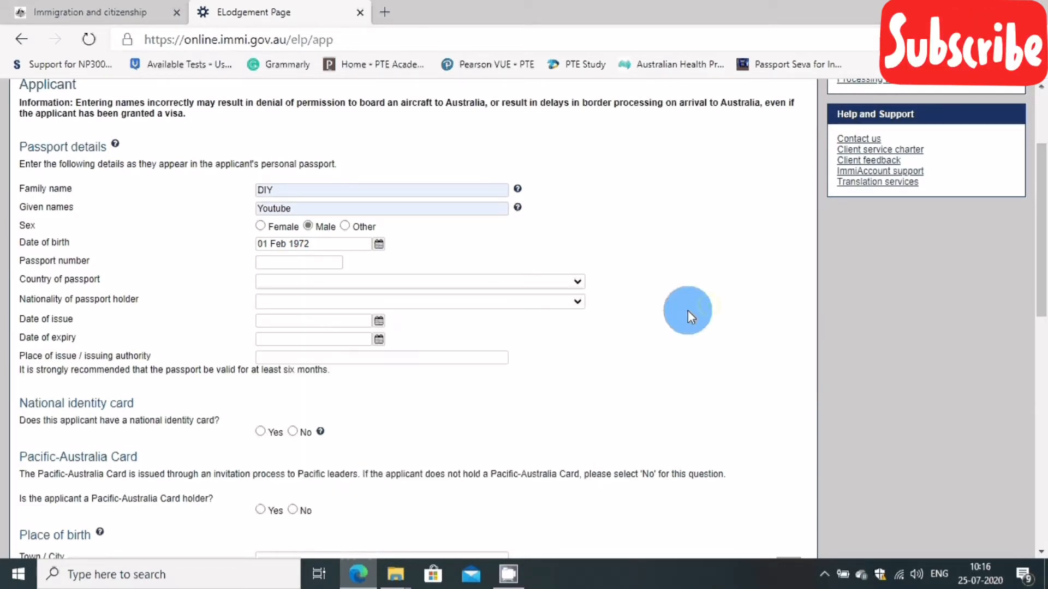
left_click(287, 299)
left_click(289, 299)
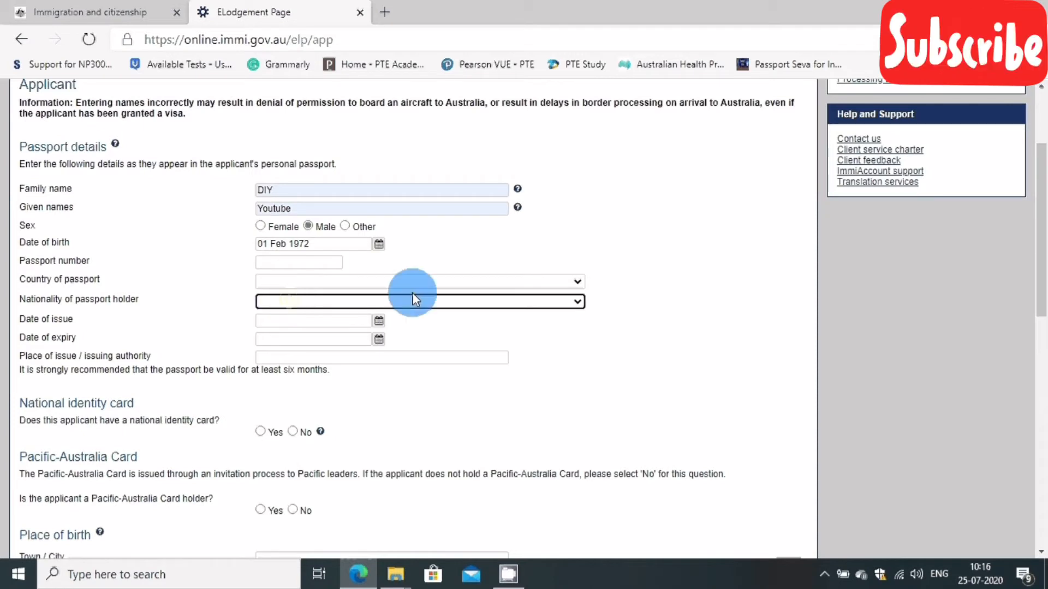
left_click(311, 322)
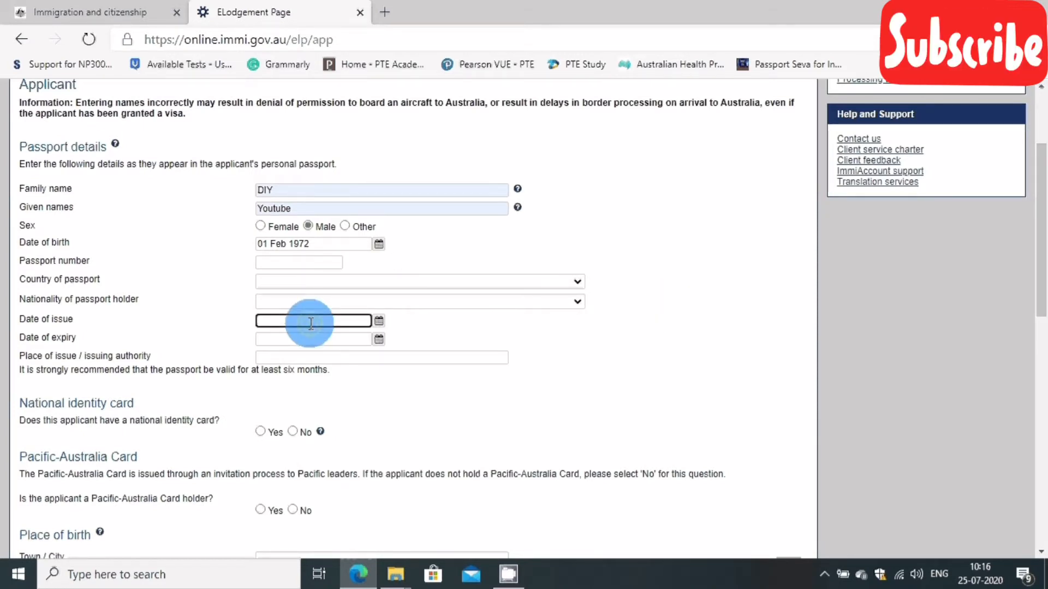
left_click(402, 333)
Step: Answer Yes to whether the applicant has a national identity card
scroll(319, 344, "down", 1)
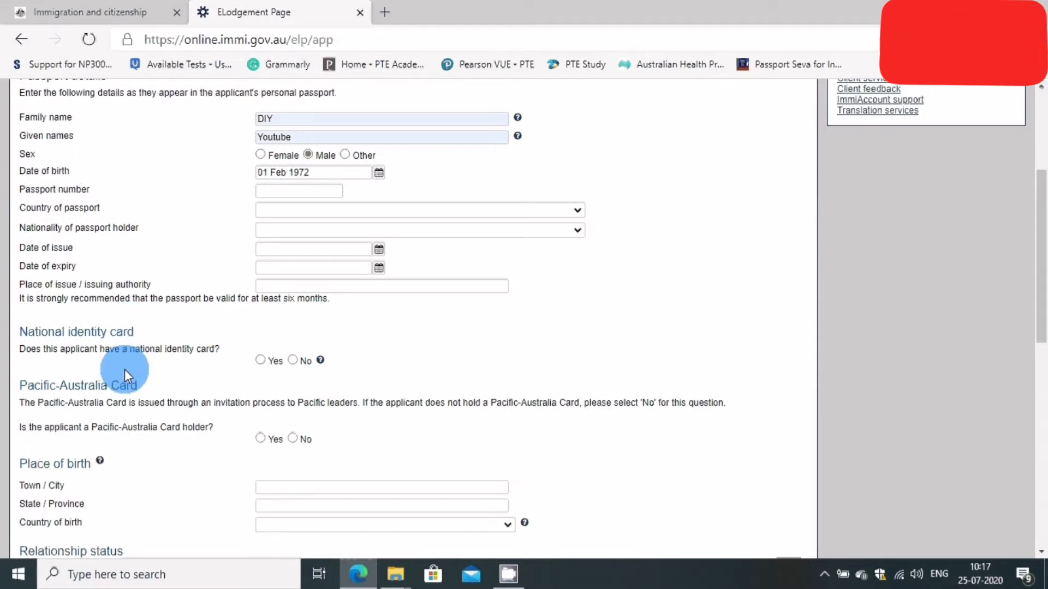
scroll(125, 370, "down", 2)
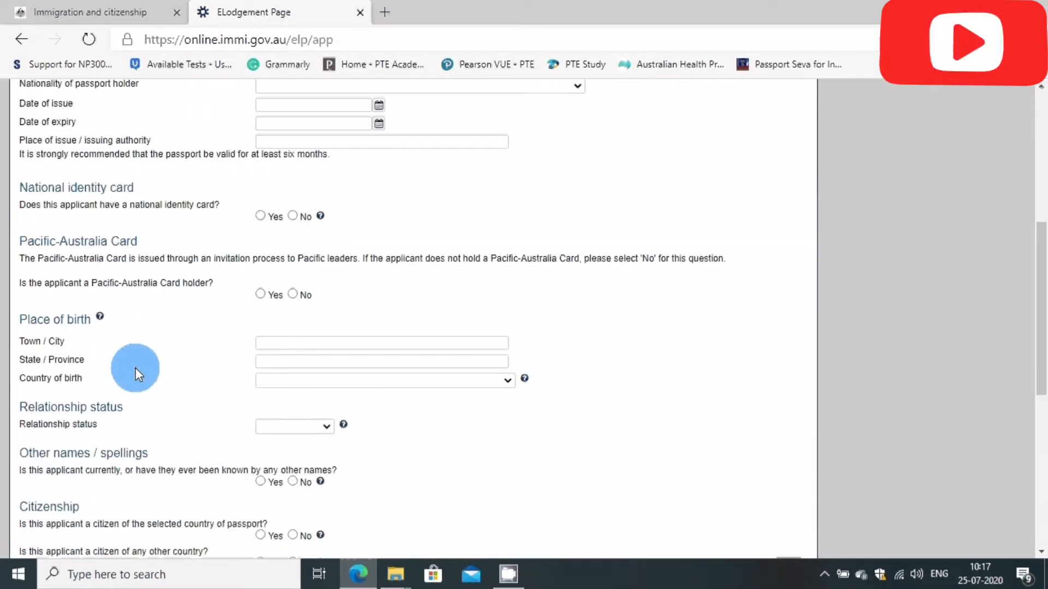
left_click(260, 216)
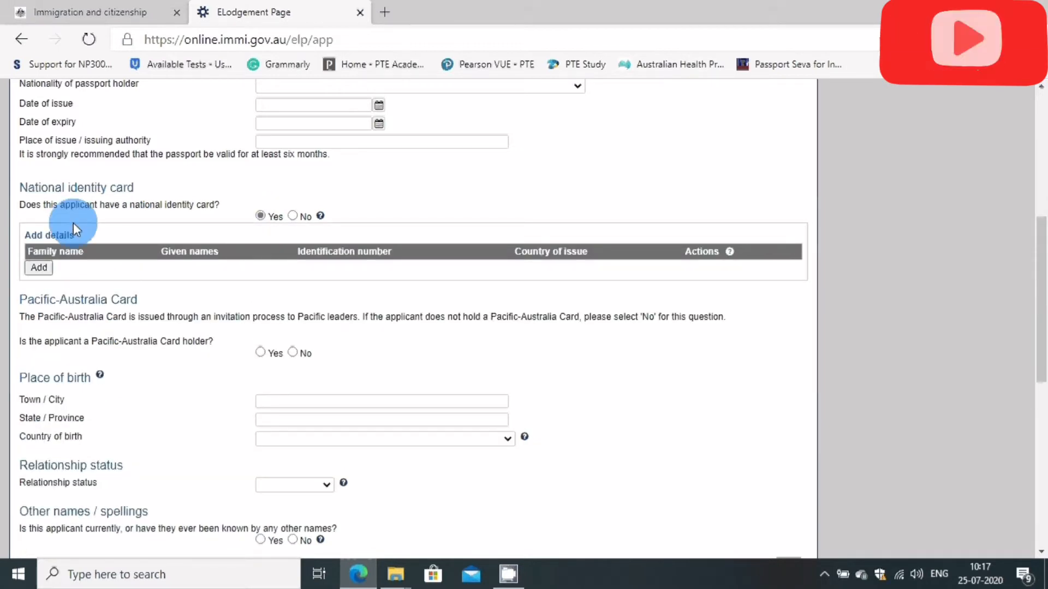
Step: Open a new national identity card entry, examine its identification number field and country of issue options, and cancel the entry
left_click(39, 268)
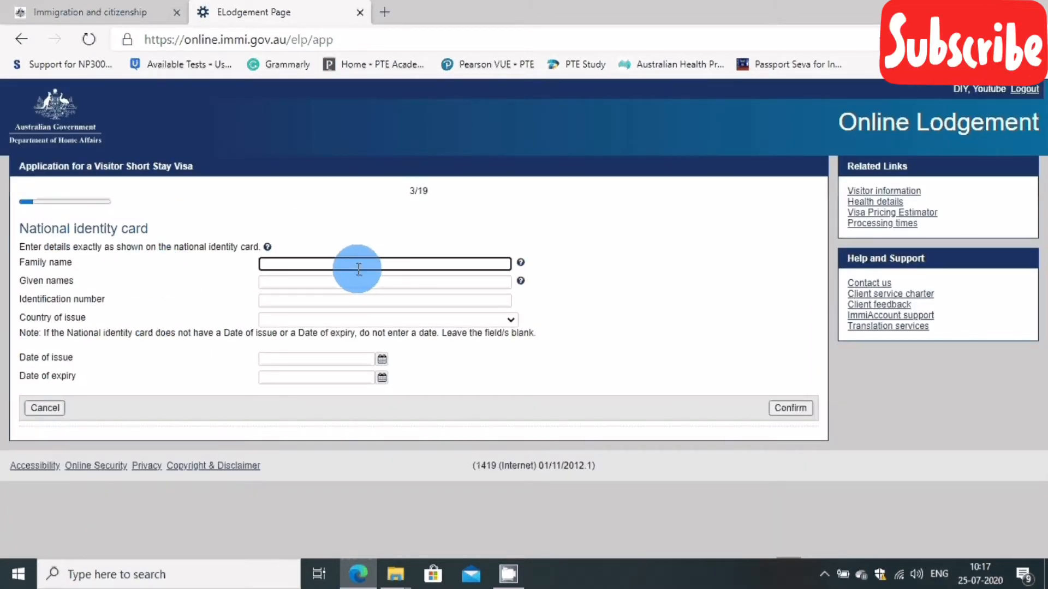
left_click(305, 301)
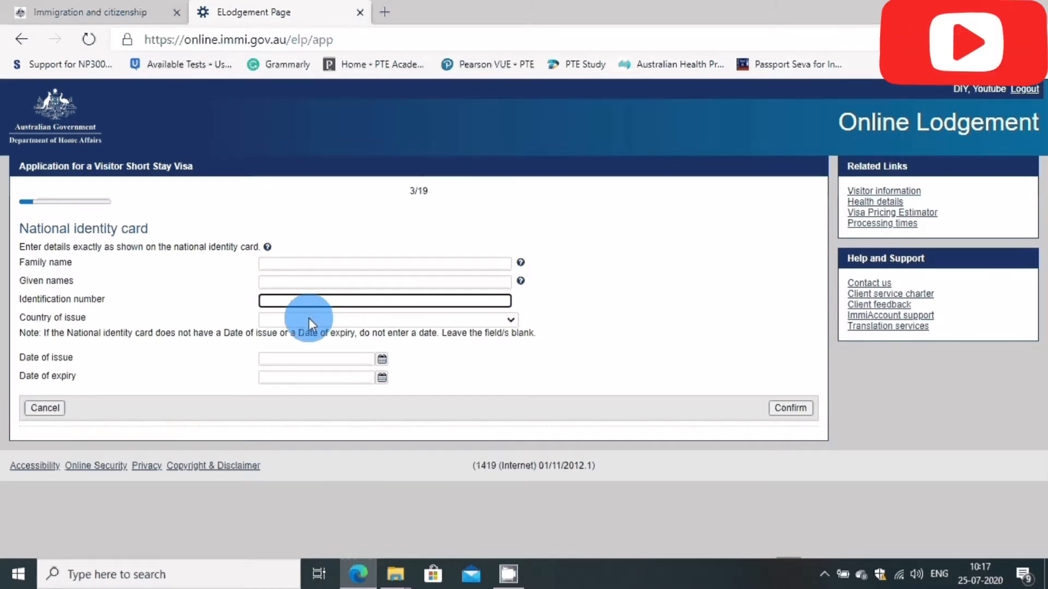
left_click(309, 318)
scroll(308, 299, "down", 3)
scroll(308, 295, "down", 2)
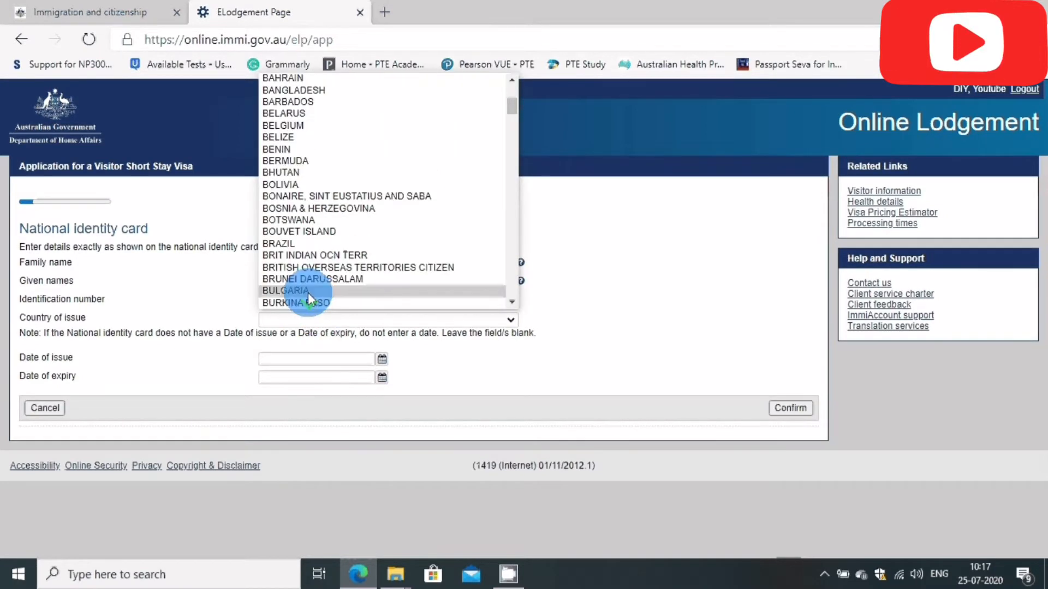
scroll(317, 295, "down", 8)
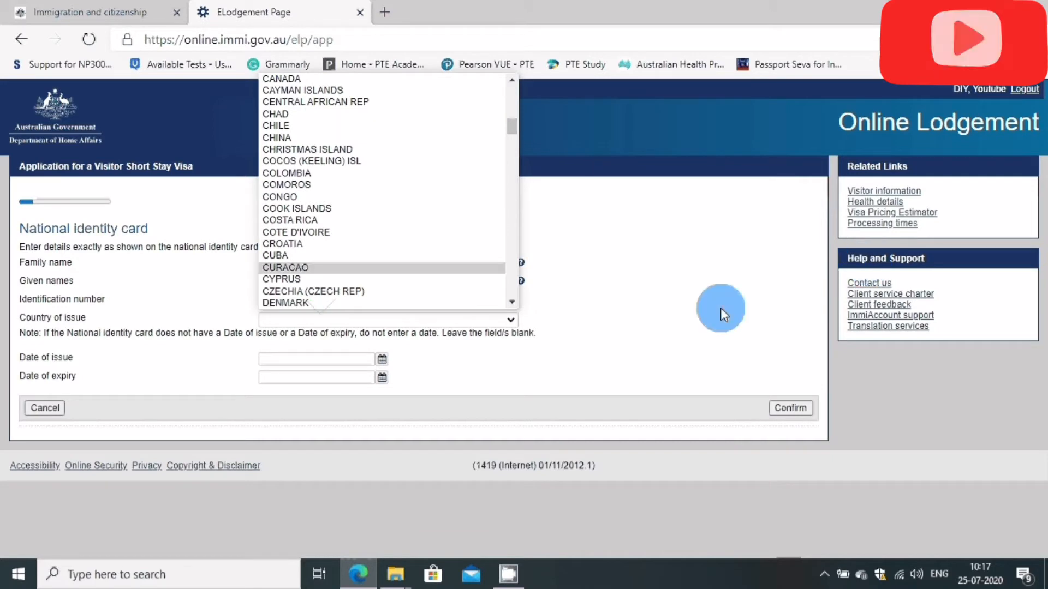
left_click(695, 299)
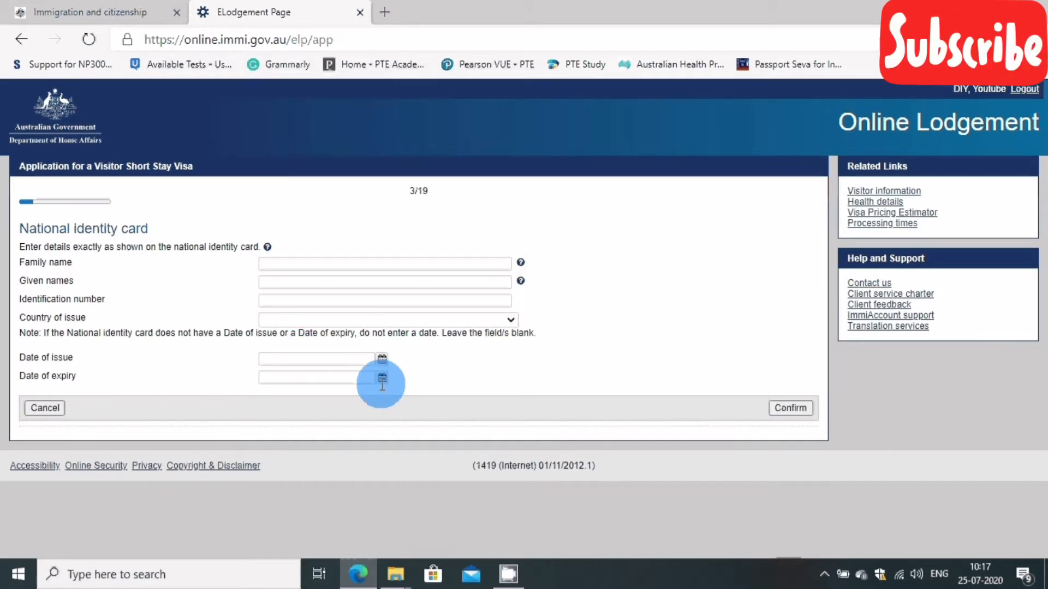
left_click(40, 409)
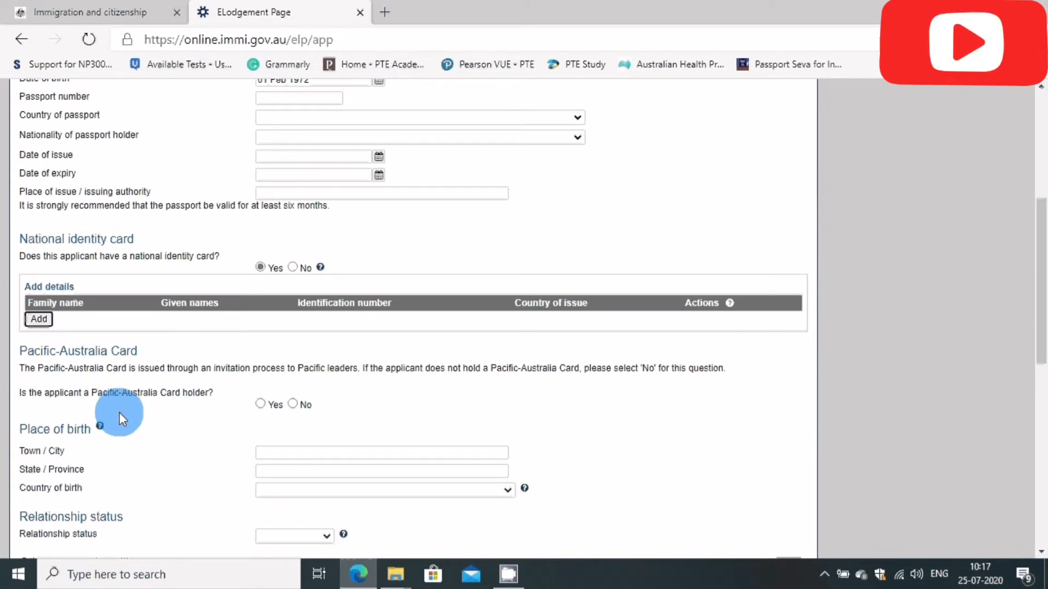
Step: Answer No to whether the applicant is a Pacific-Australia Card holder
scroll(120, 414, "down", 1)
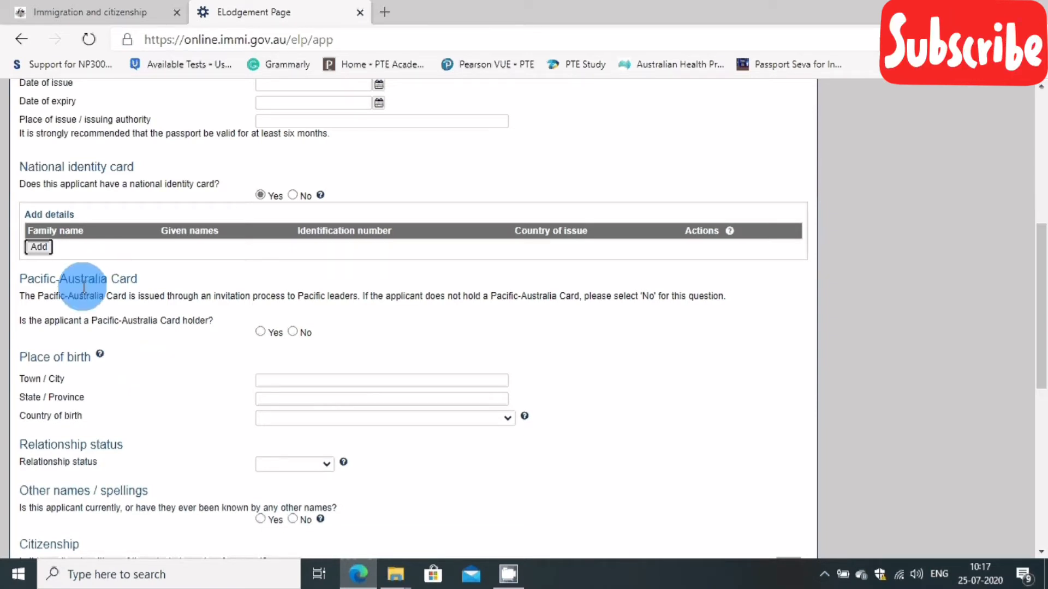
scroll(124, 298, "down", 2)
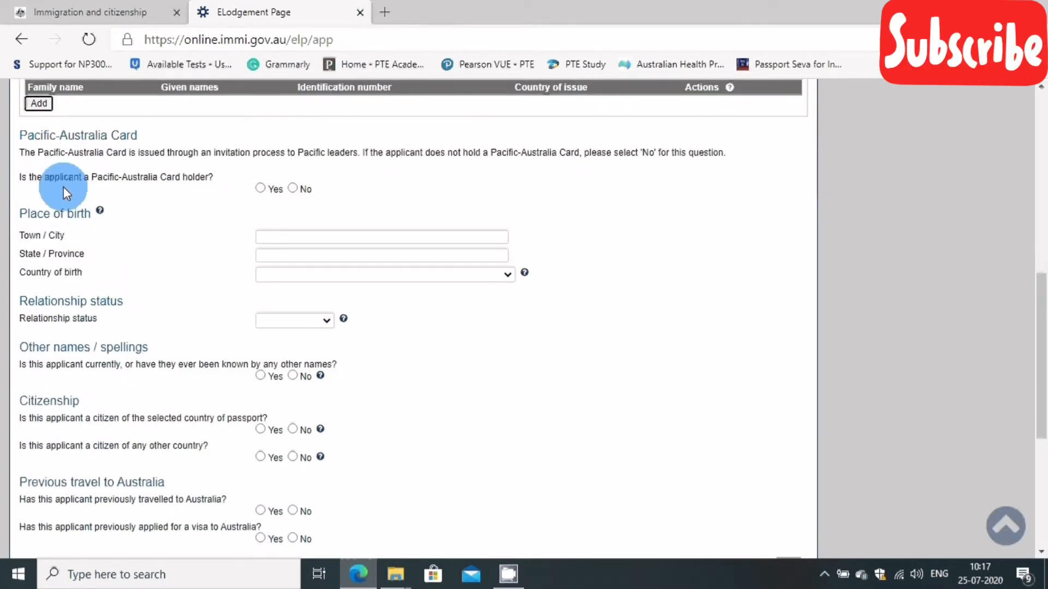
left_click(291, 189)
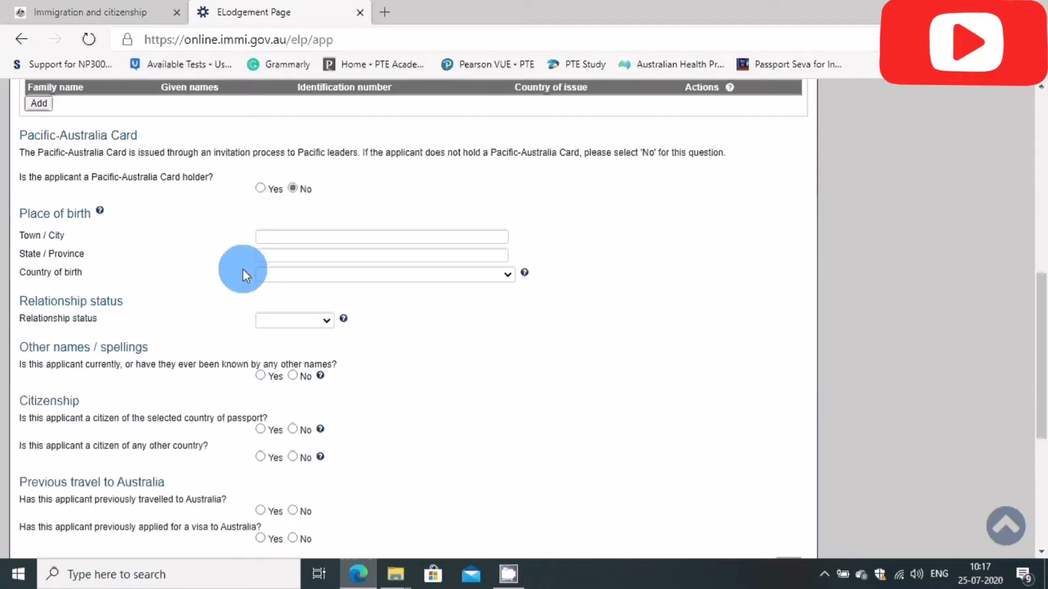
Step: Examine the available options for the applicant's country of birth and relationship status
left_click(378, 279)
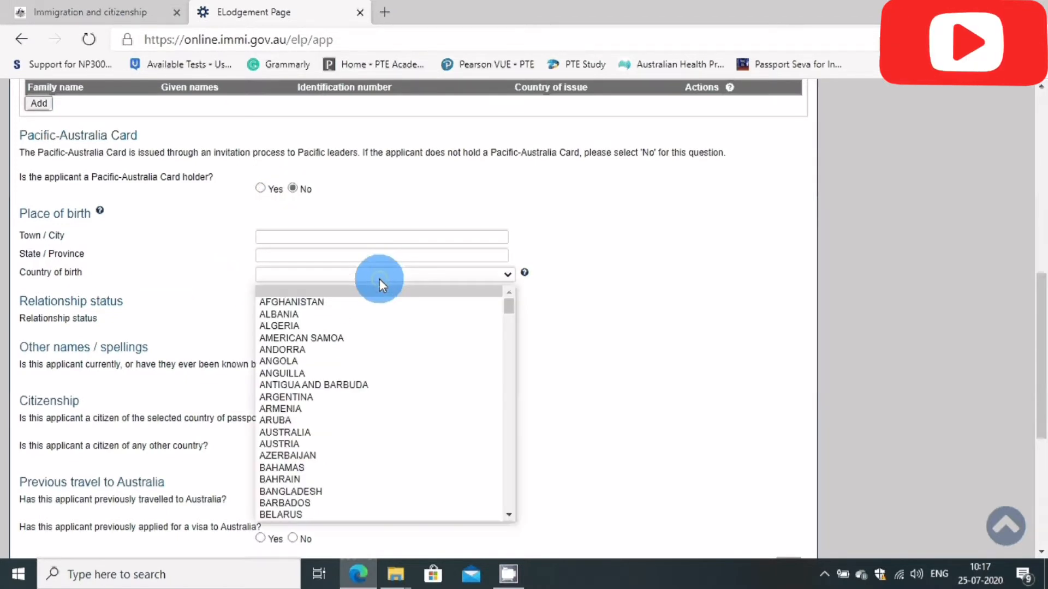
left_click(379, 279)
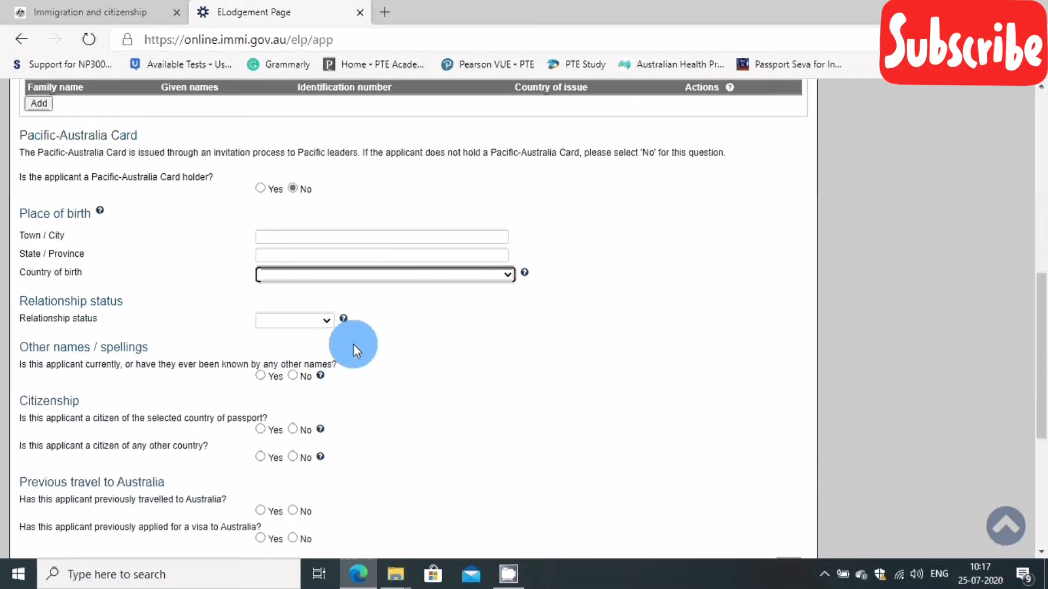
left_click(327, 320)
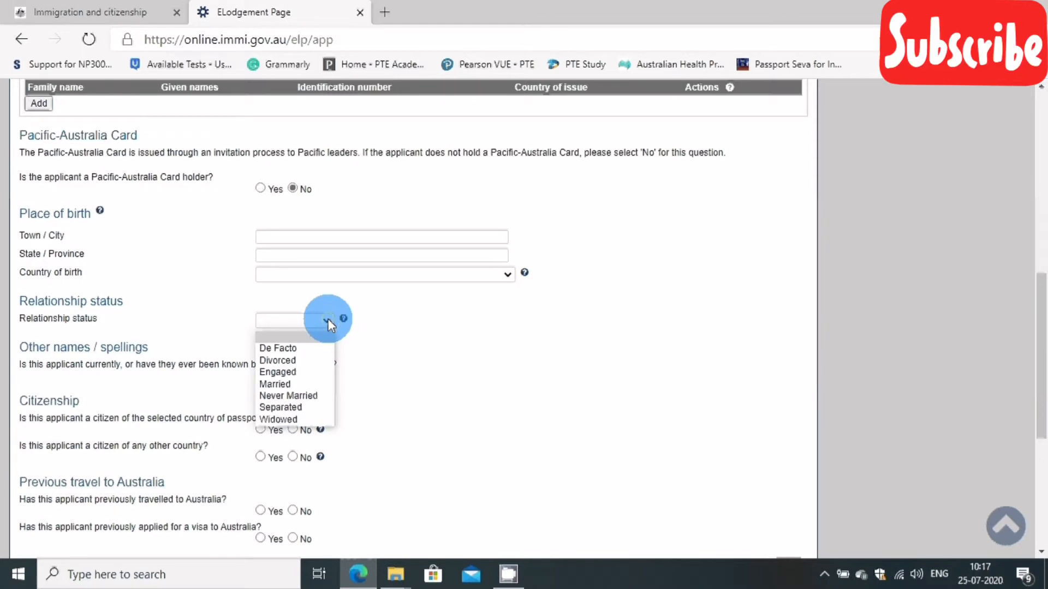
left_click(329, 318)
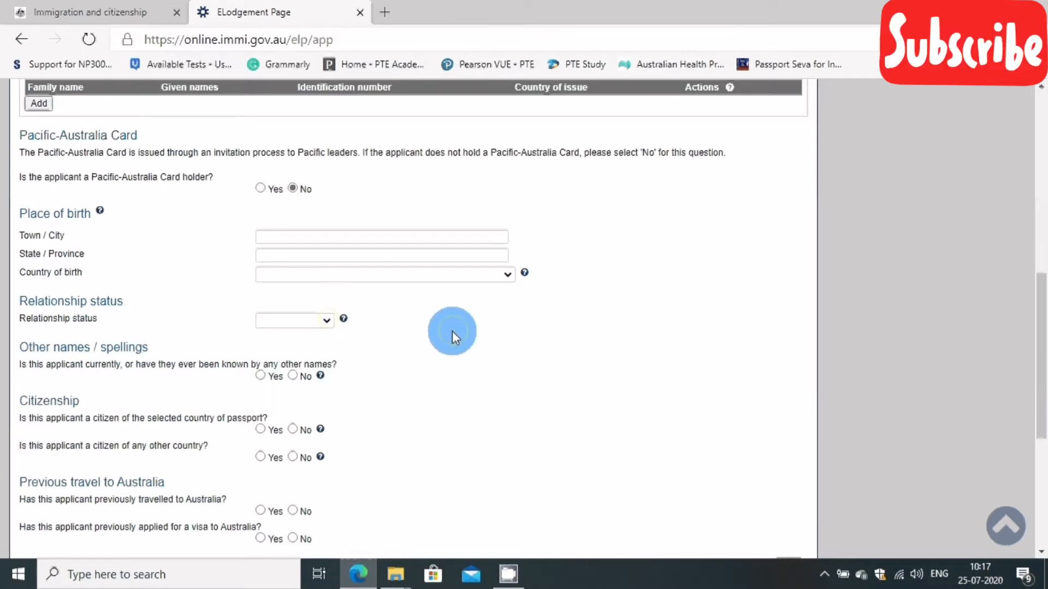
Step: Answer No to the applicant being known by any other names and submit the Applicant page to continue the application
scroll(437, 333, "down", 1)
scroll(432, 334, "down", 2)
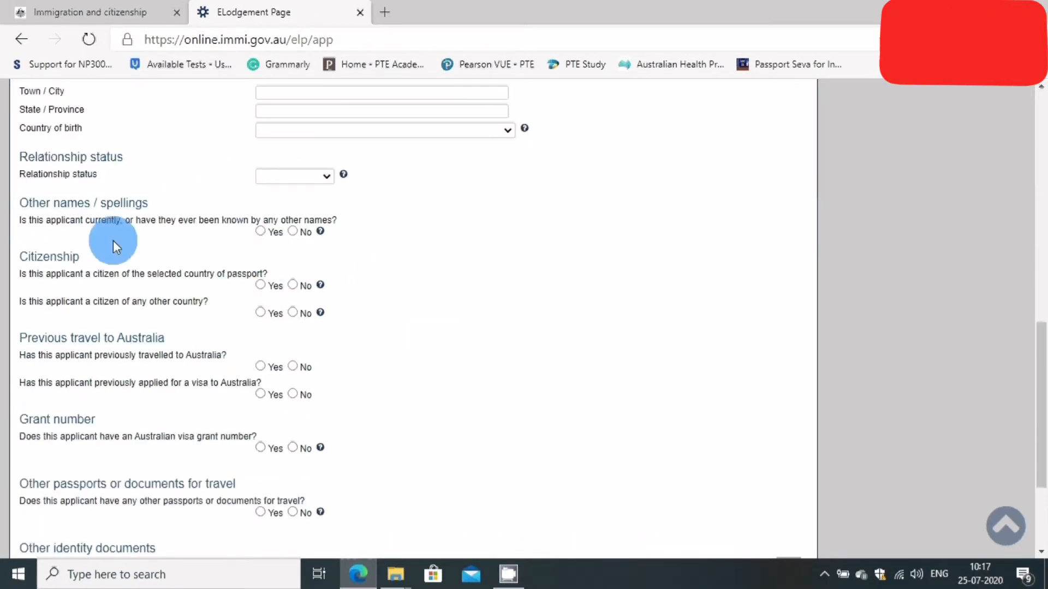
left_click(293, 232)
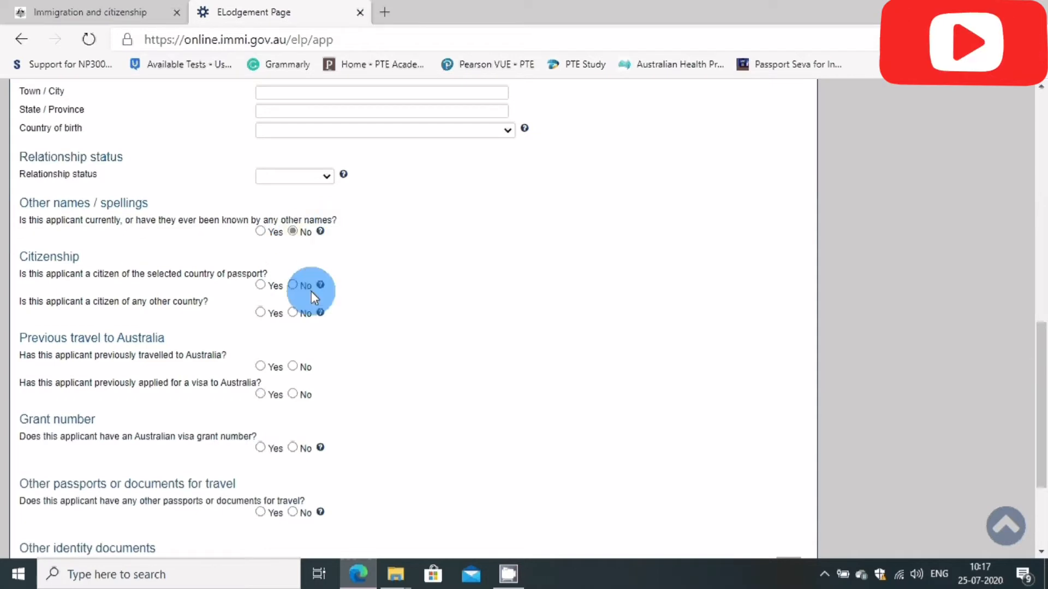
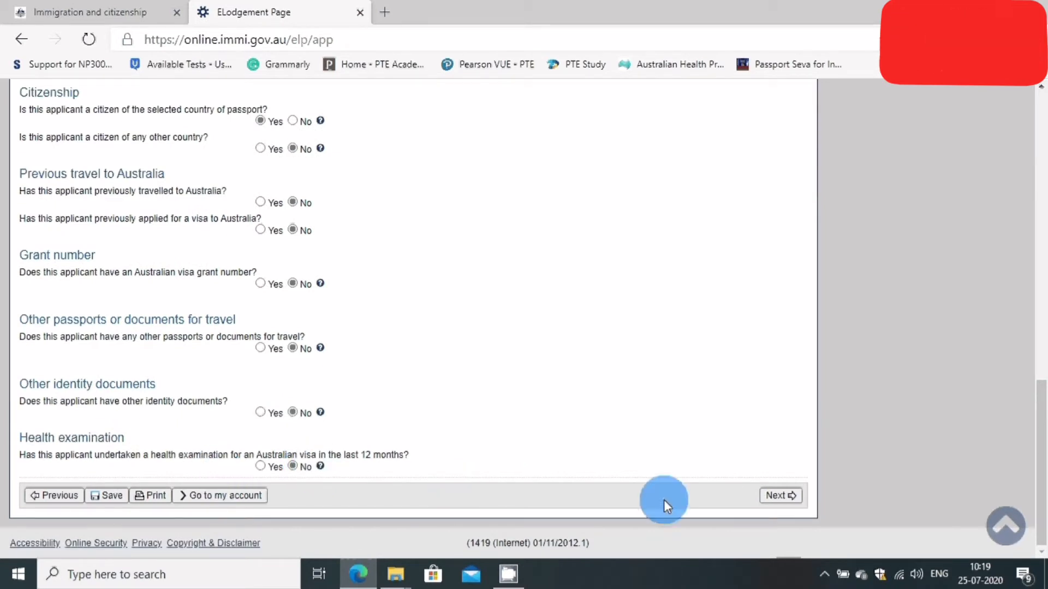
left_click(790, 500)
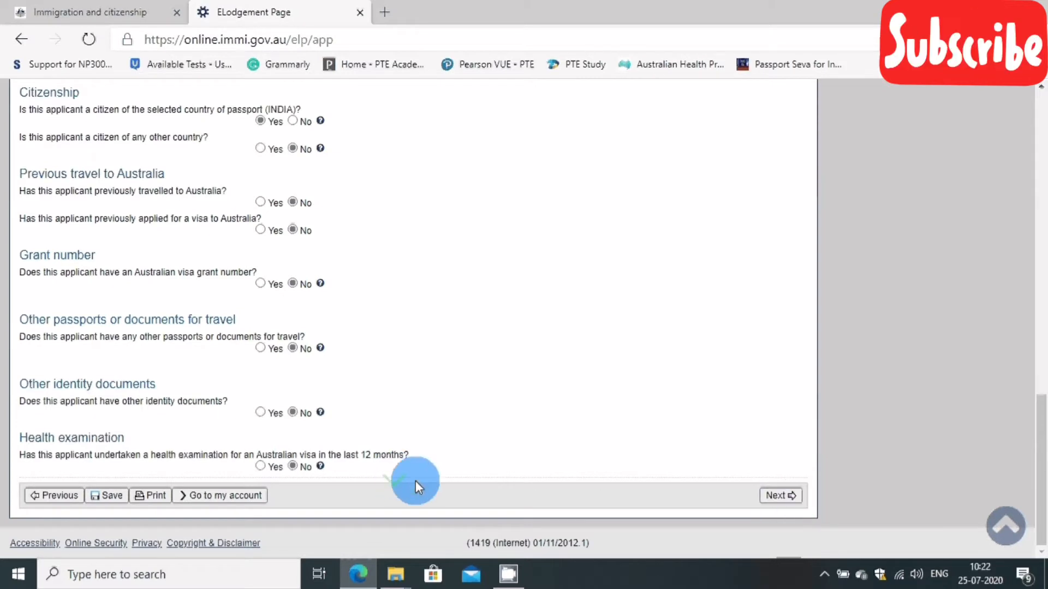
Step: Submit the applicant details, confirm with Yes that the critical data is correct, and continue to the Travelling companions page
left_click(785, 497)
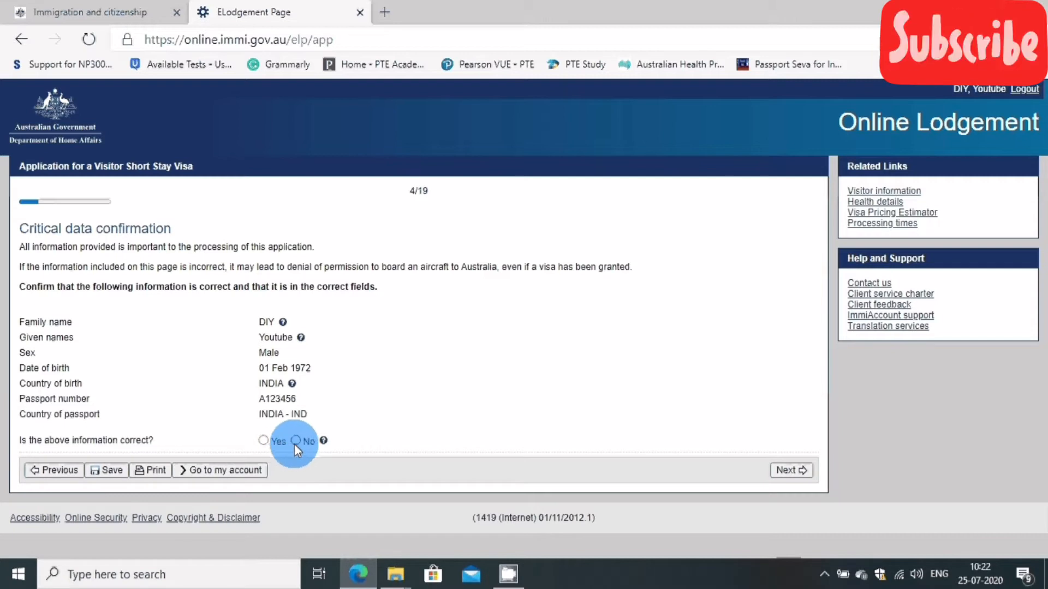
left_click(263, 442)
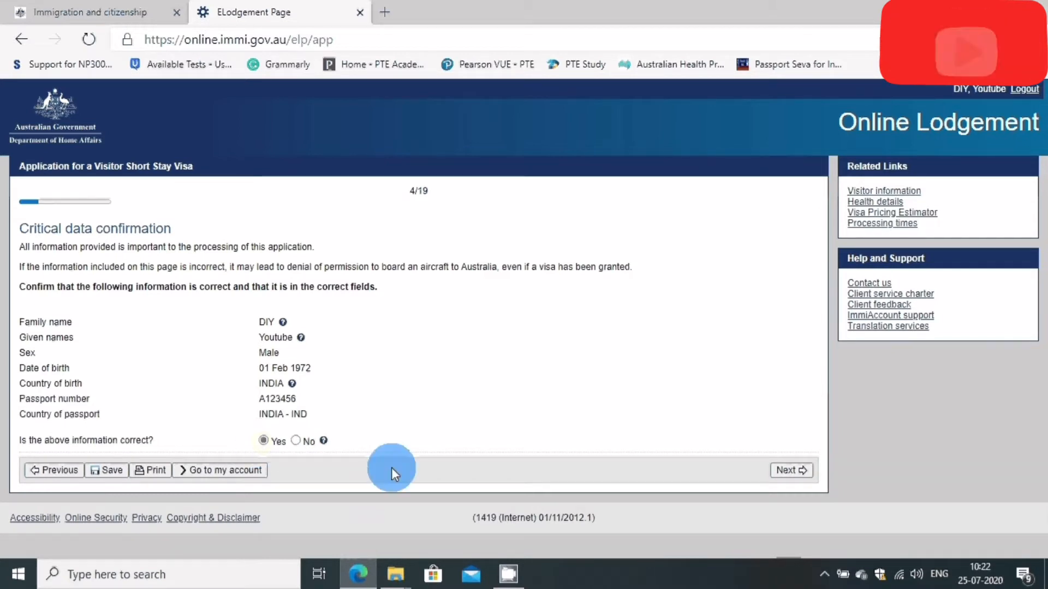
left_click(807, 468)
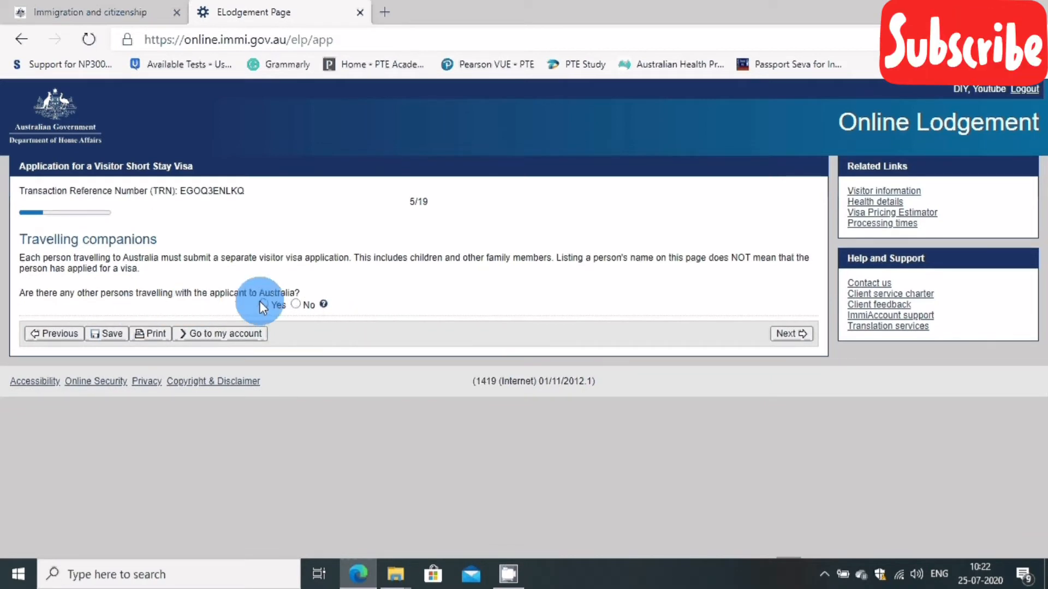
Step: Answer Yes to other persons travelling, open a new travelling companion entry, examine its relationship options and fields, and cancel the entry
left_click(263, 304)
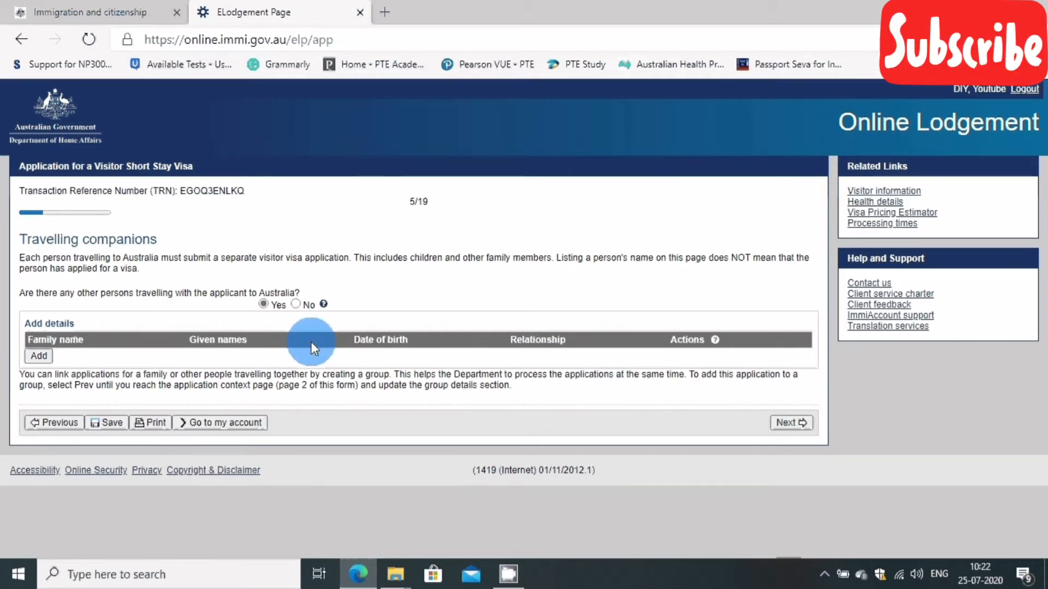
left_click(39, 356)
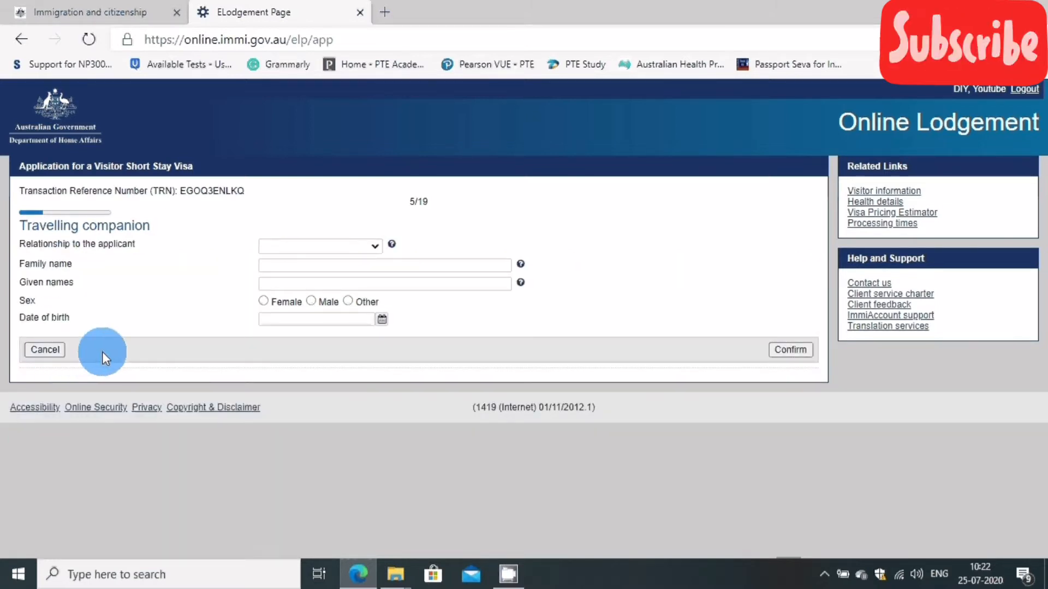
left_click(343, 249)
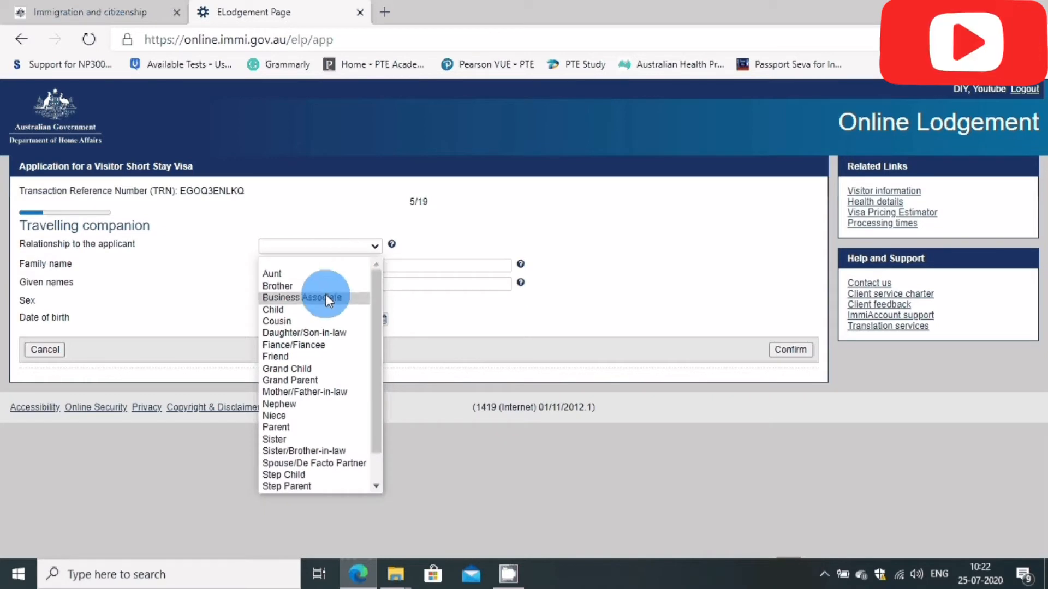
scroll(336, 378, "down", 2)
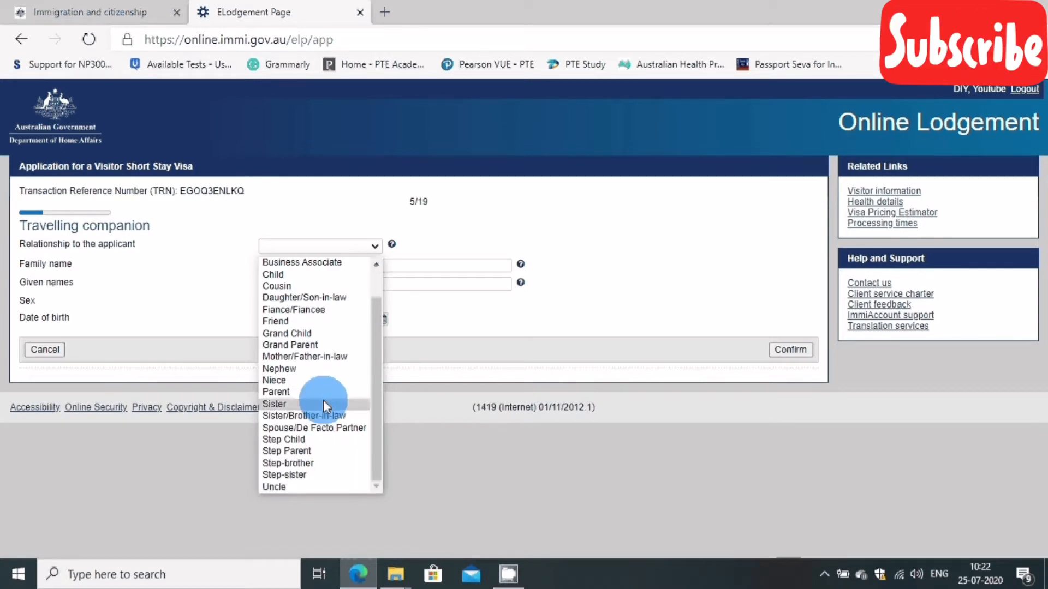
left_click(427, 264)
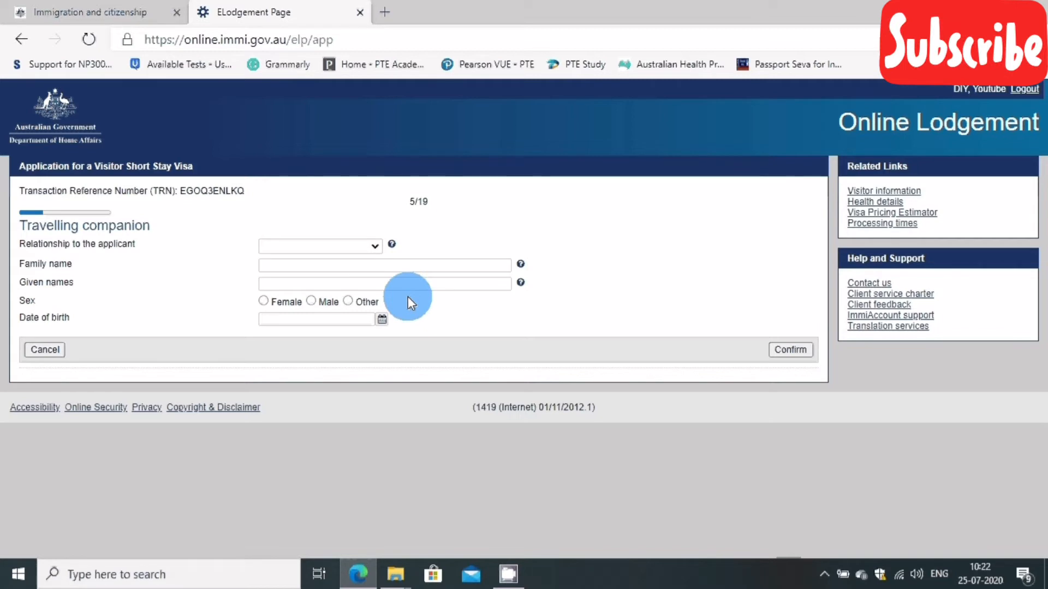
left_click(26, 355)
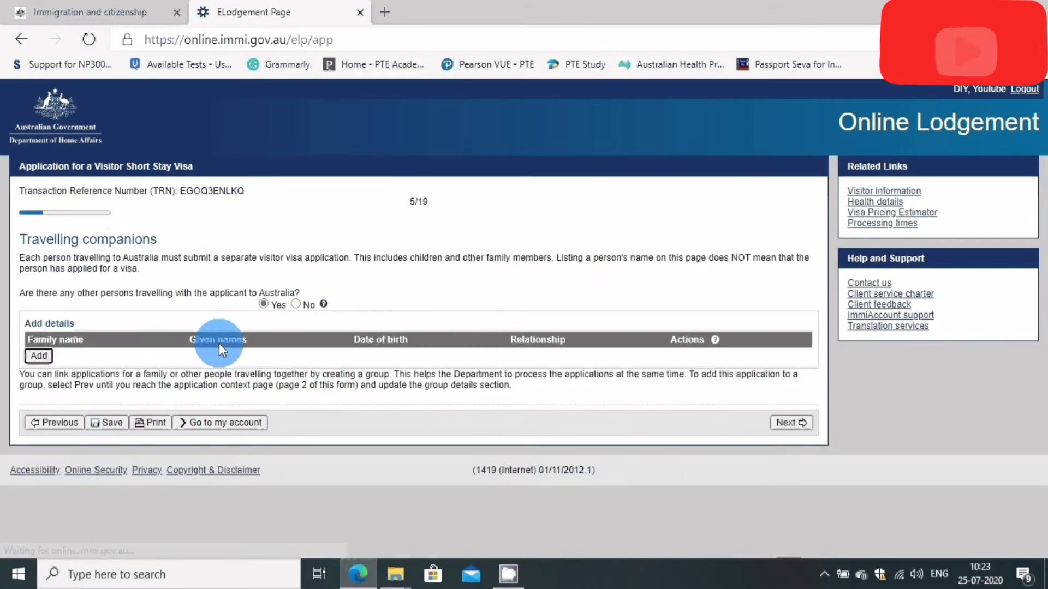
Step: Answer No to other persons travelling with the applicant and continue to the Contact details page
left_click(296, 306)
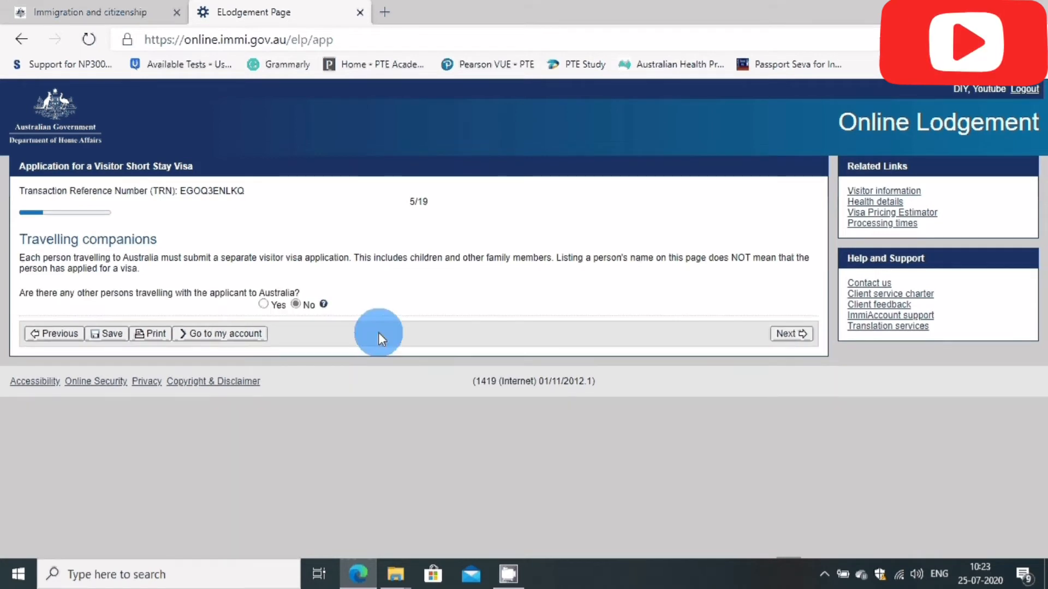
left_click(789, 339)
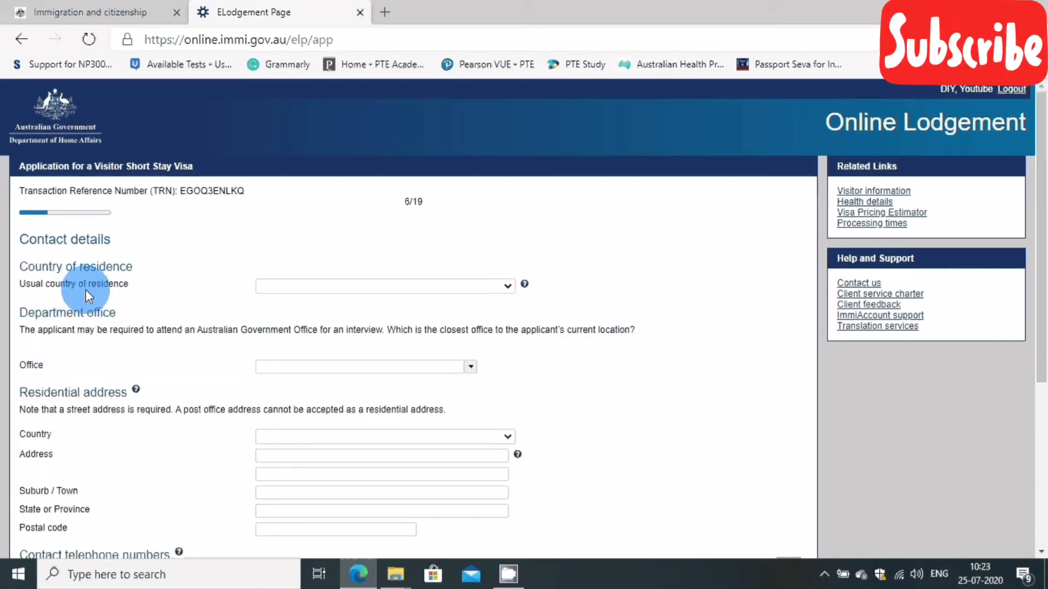
Step: Set the applicant's usual country of residence to INDIA
left_click(451, 287)
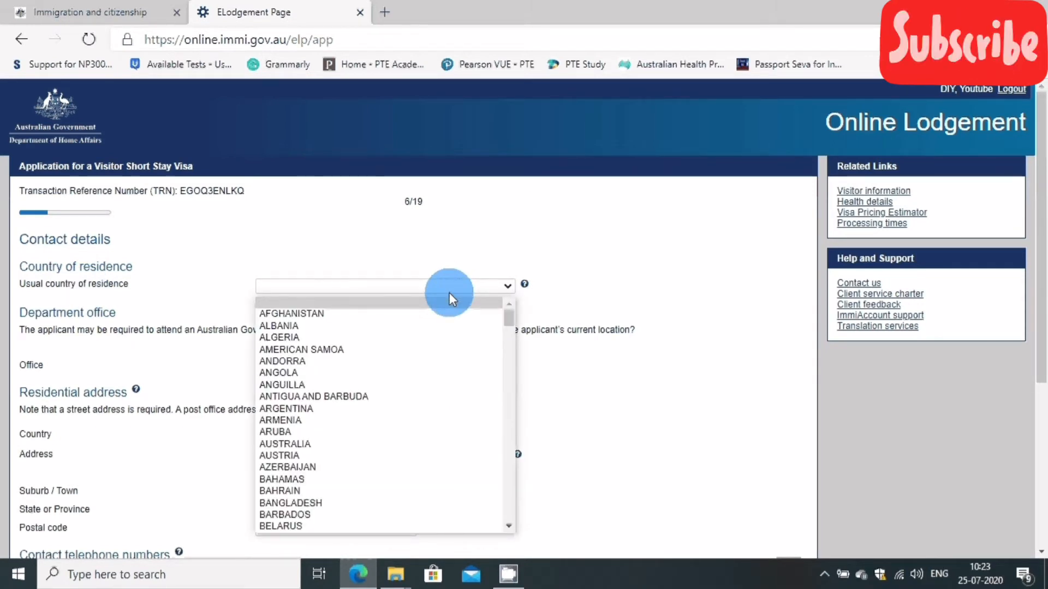
type("ke")
key("Down")
key("Down")
key("Down")
key("Down")
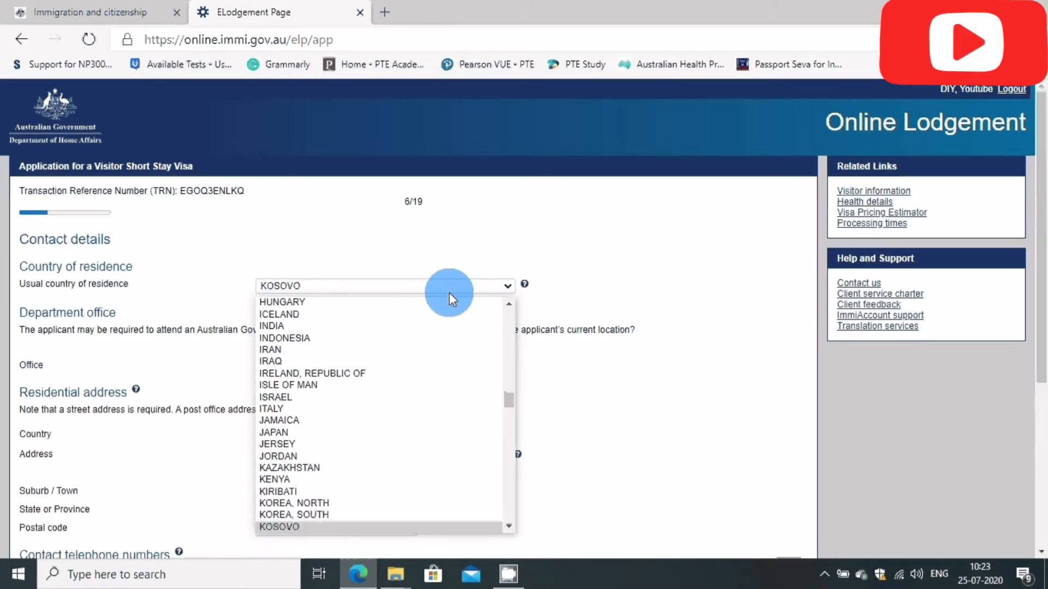
type("in")
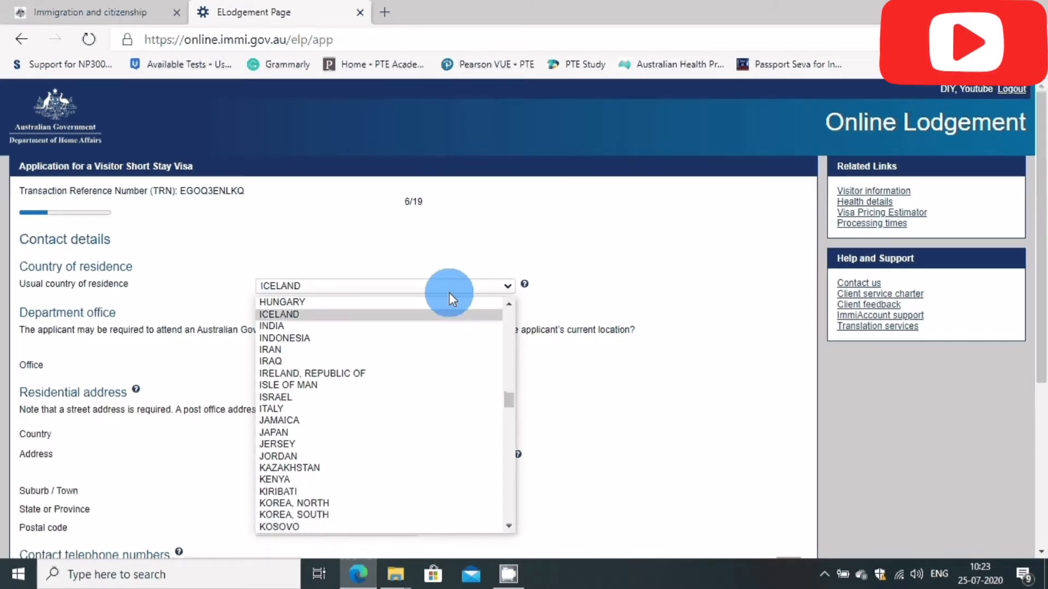
key("Return")
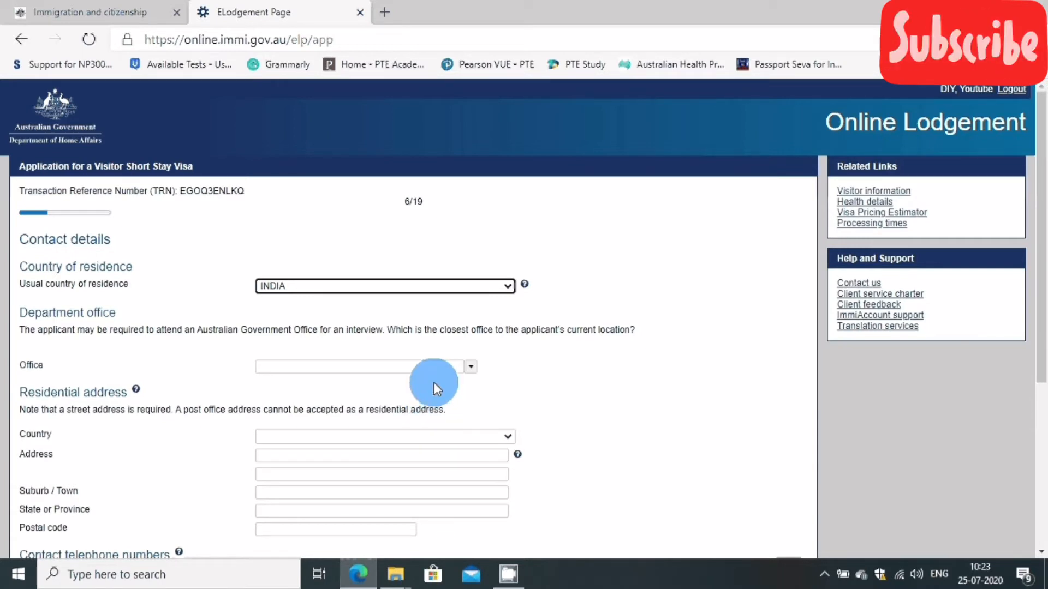
Step: Choose India, New Delhi as the department office closest to the applicant's current location
left_click(429, 367)
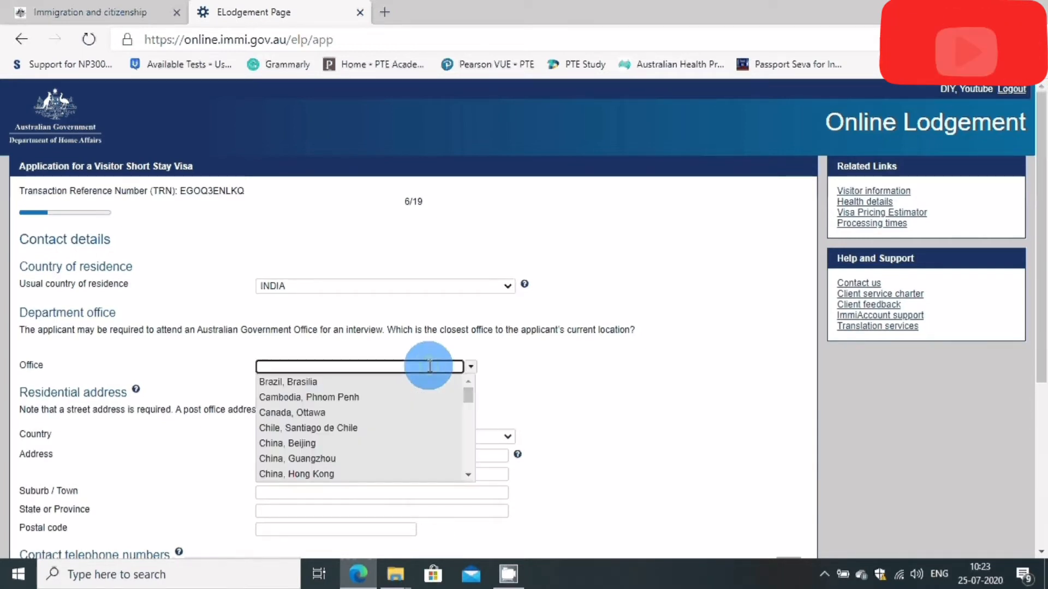
scroll(420, 415, "down", 2)
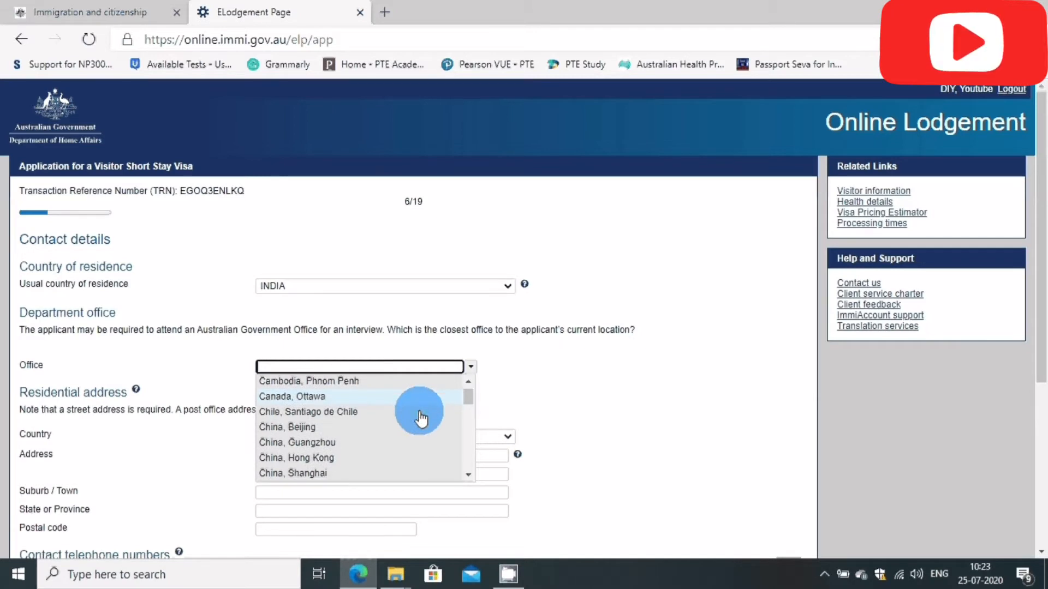
scroll(408, 443, "down", 1)
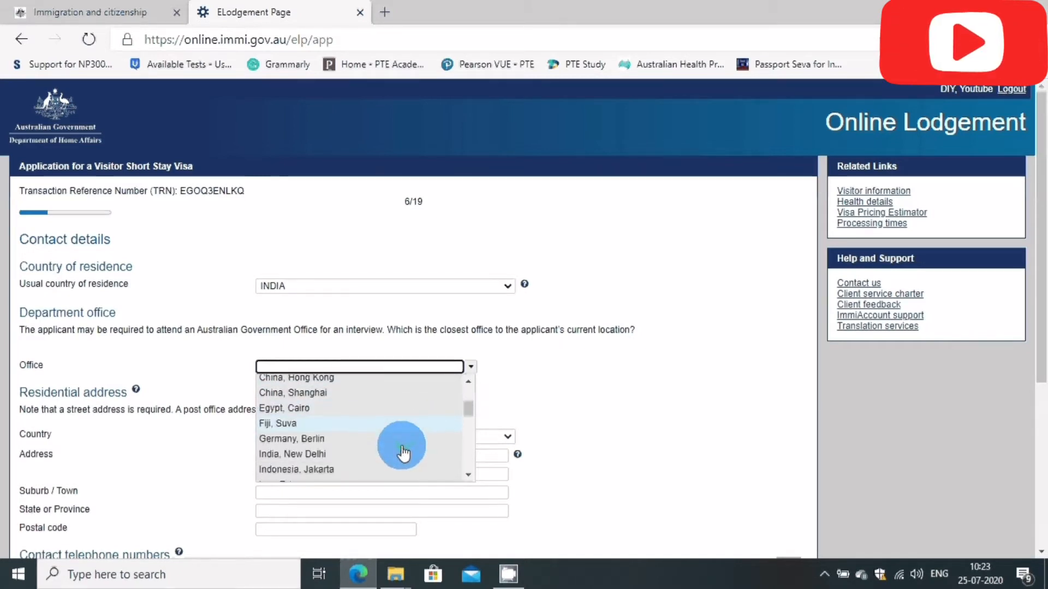
scroll(402, 452, "down", 1)
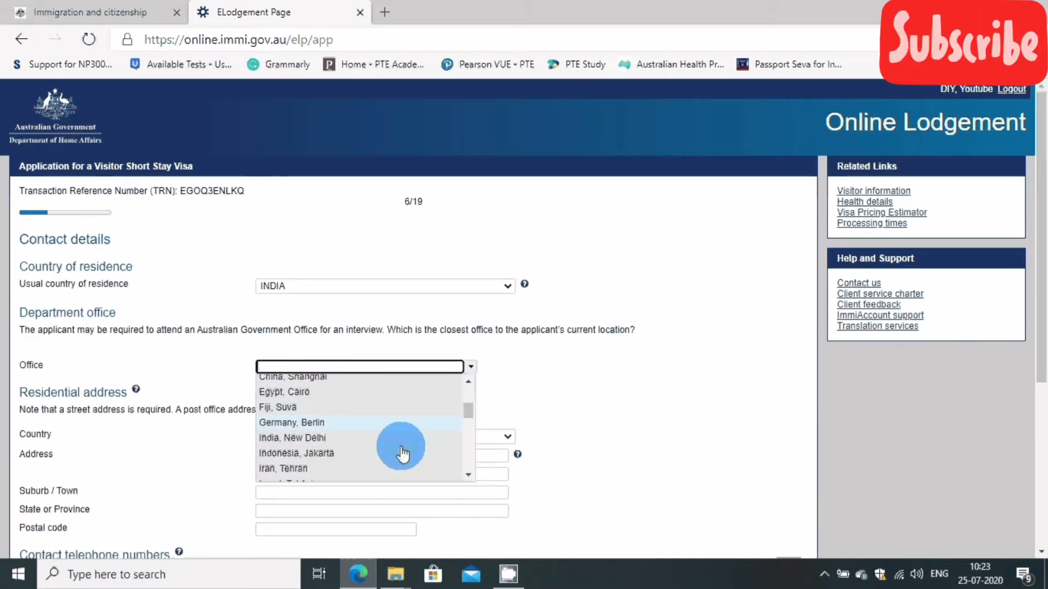
left_click(303, 439)
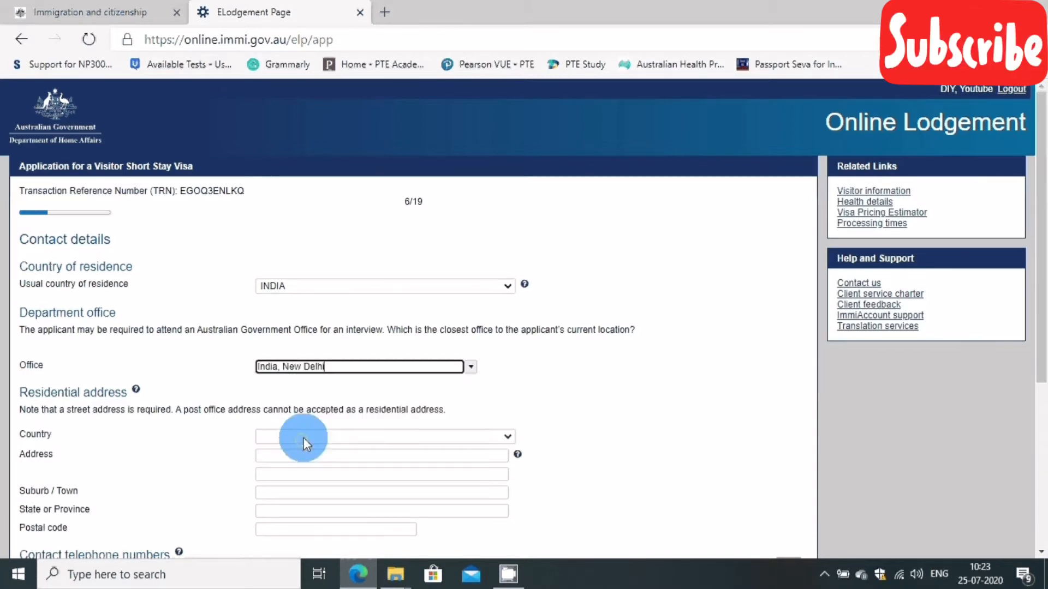
Step: Change the applicant's usual country of residence to KUWAIT
left_click(401, 284)
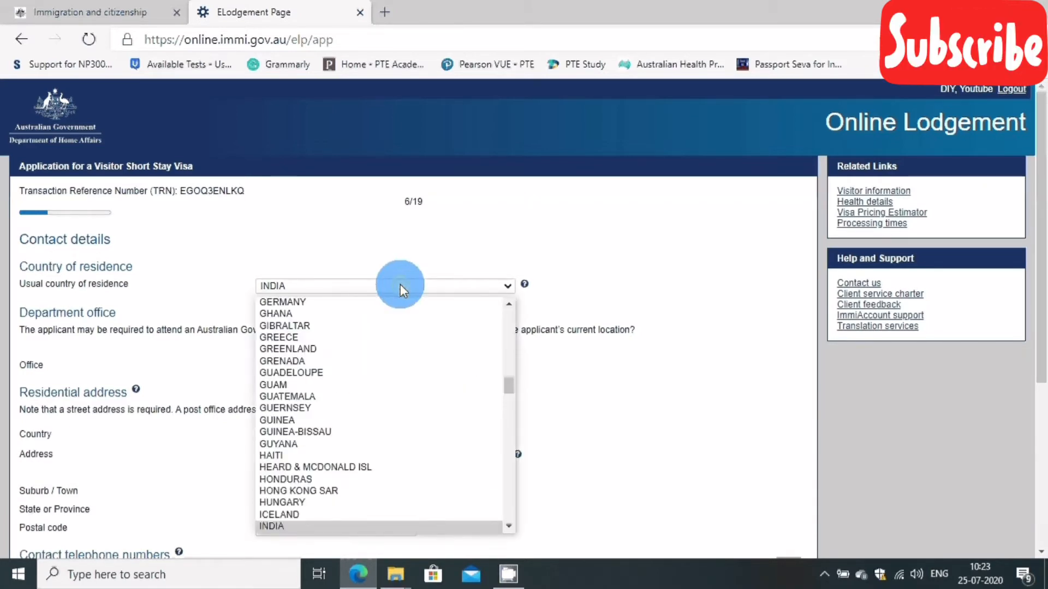
key("k")
key("k")
key("k")
key("k")
key("k")
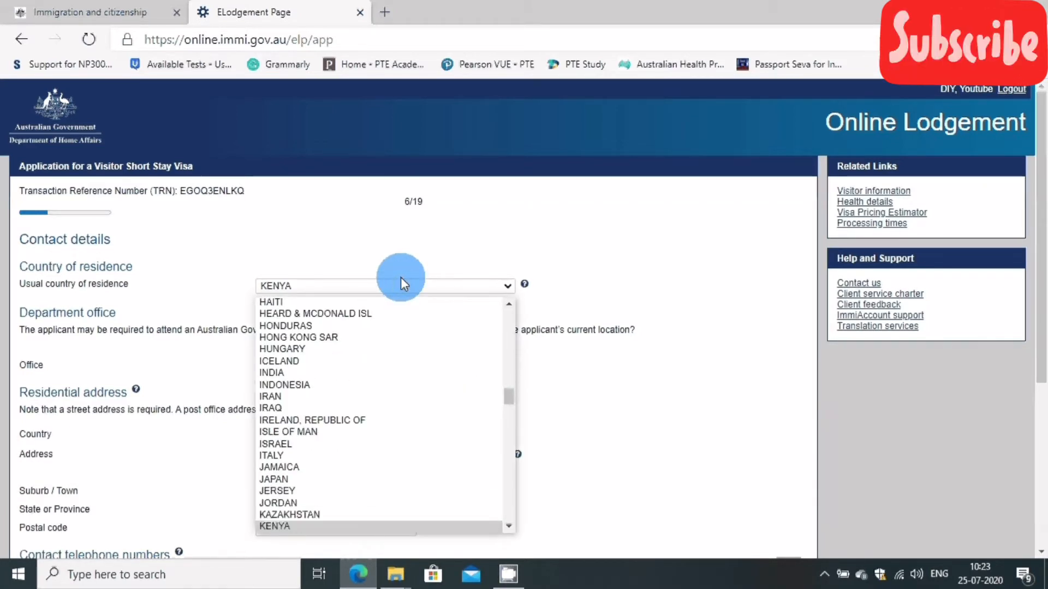
key("k")
key("k")
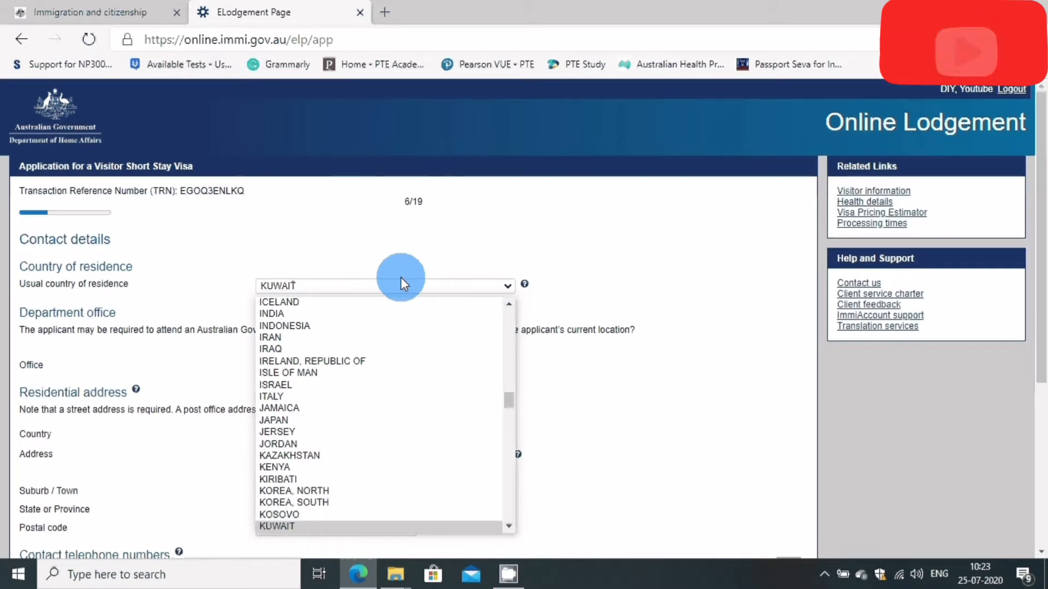
key("Return")
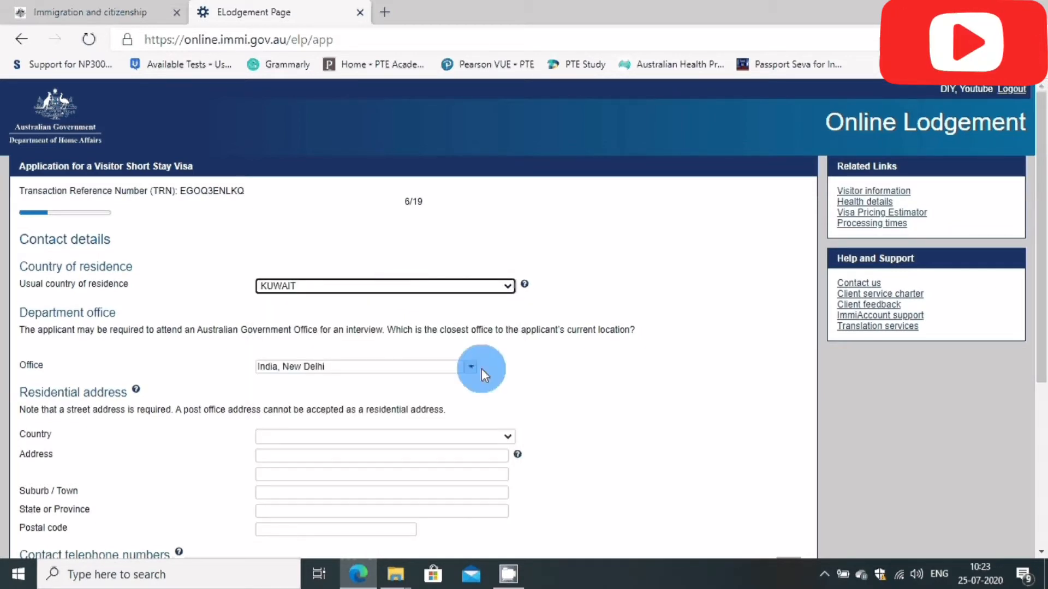
Step: Clear the selected department office so that the full list of offices is offered again
left_click(443, 367)
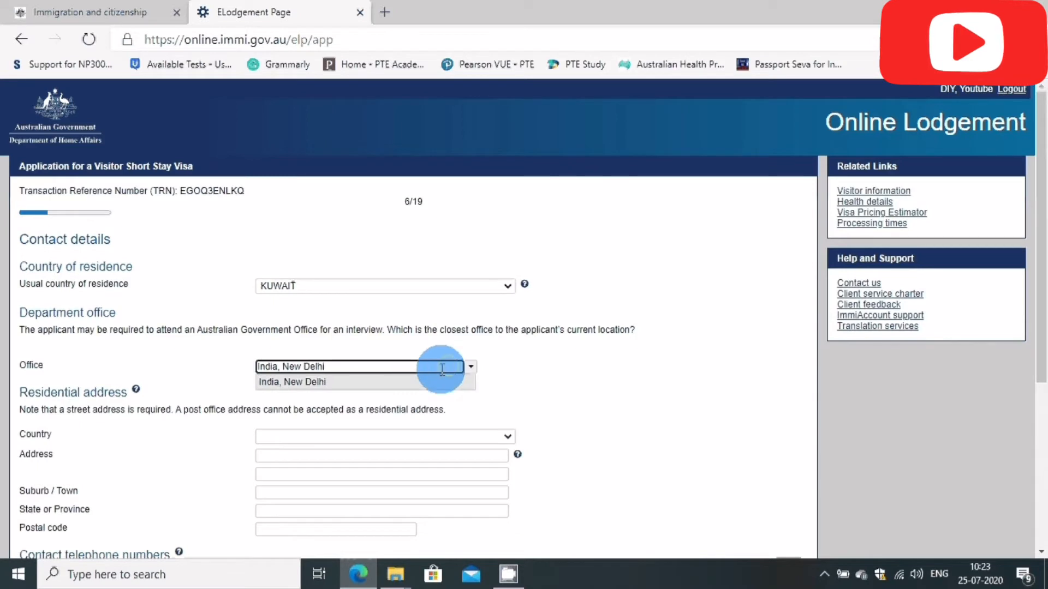
left_click(472, 367)
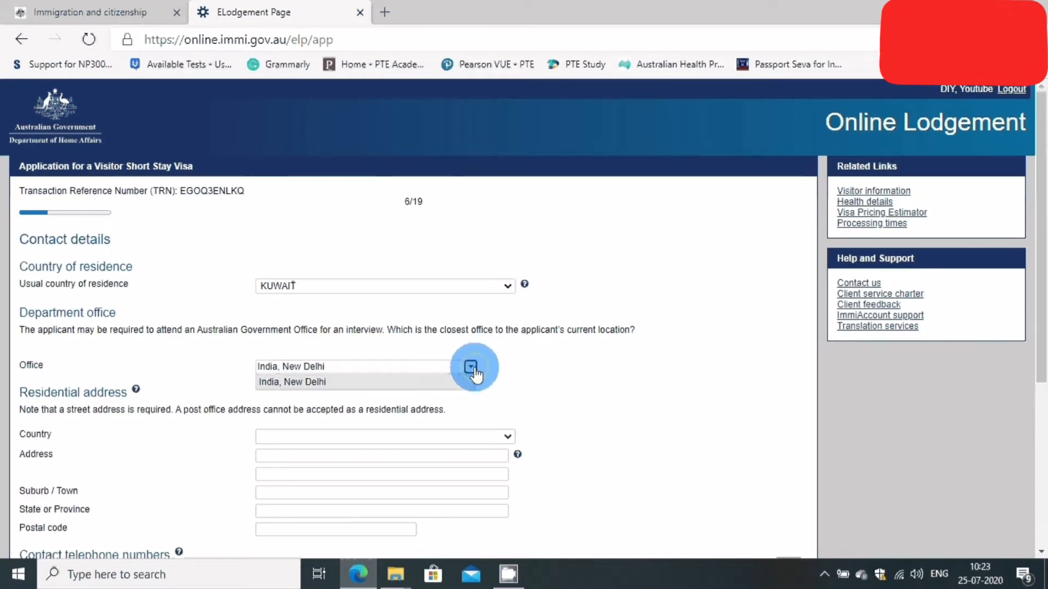
left_click(531, 366)
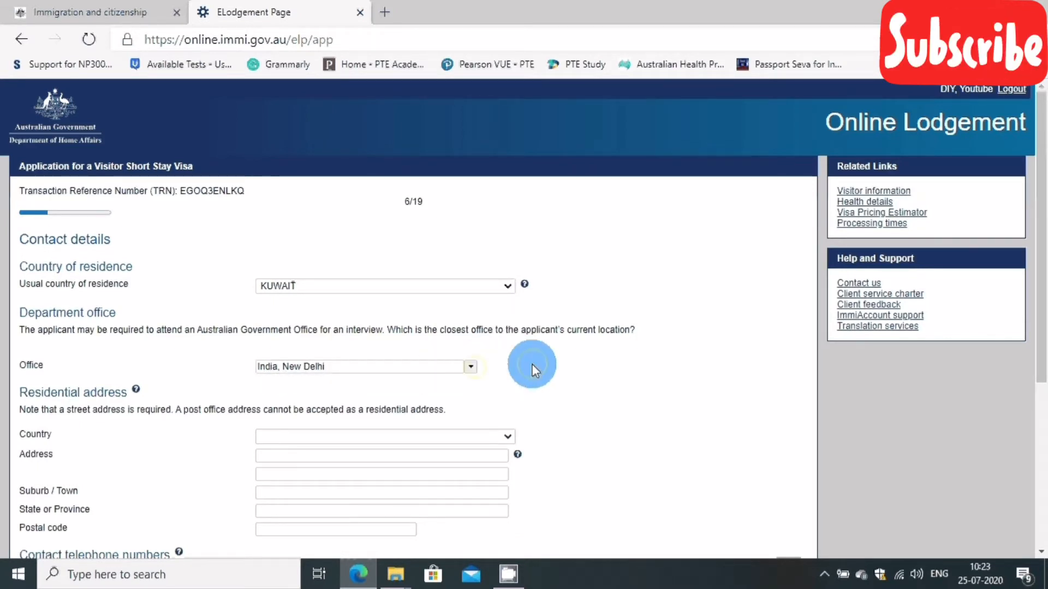
left_click(472, 367)
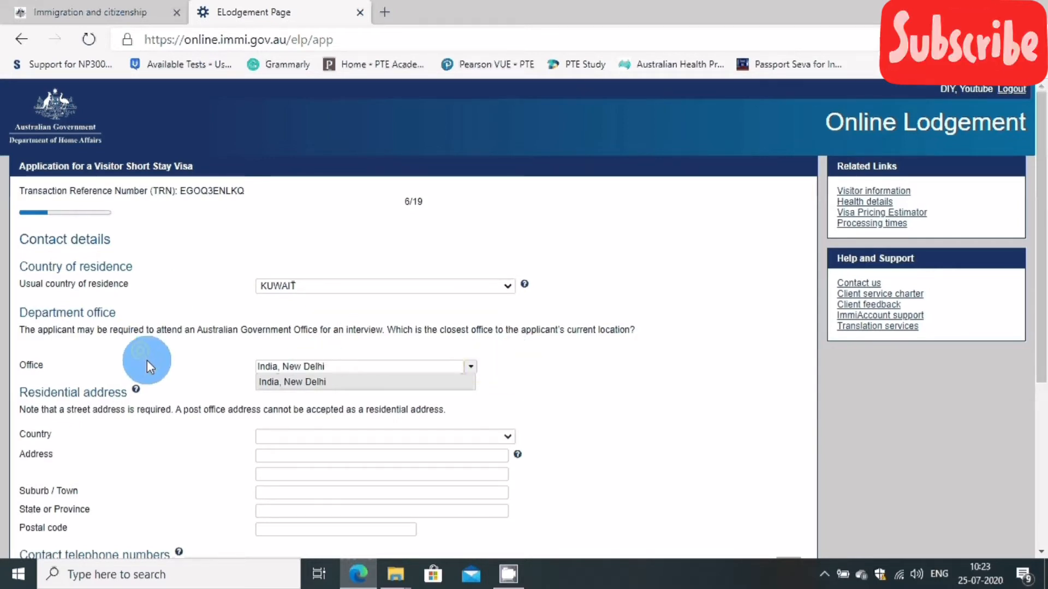
left_click(329, 360)
key("BackSpace")
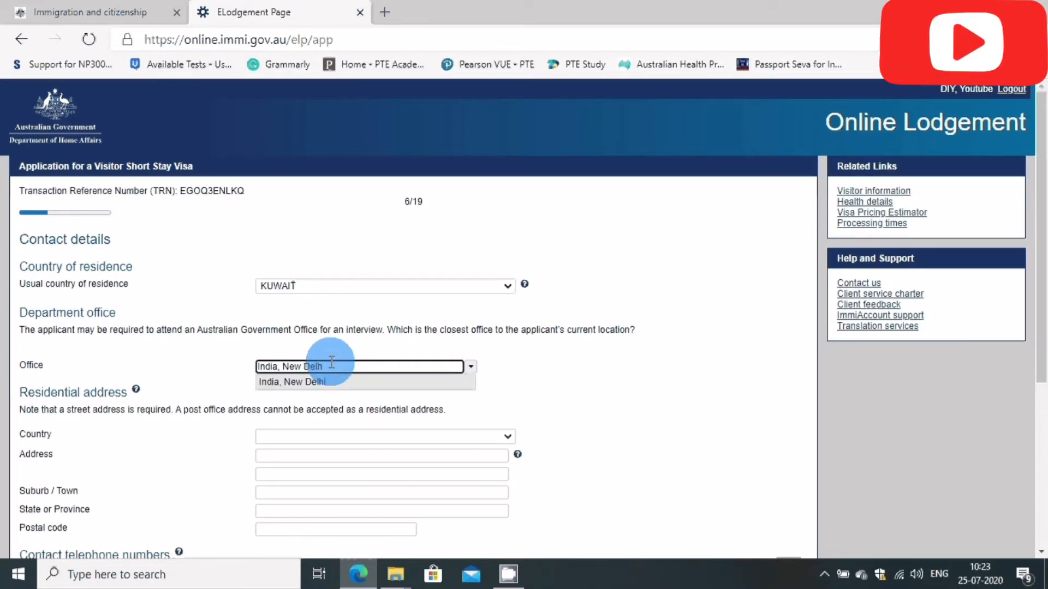
key("BackSpace")
key("BackSpace")
key("BackSpace")
key("BackSpace")
key("BackSpace")
key("BackSpace")
key("BackSpace")
key("BackSpace")
key("BackSpace")
key("BackSpace")
key("BackSpace")
key("BackSpace")
key("BackSpace")
key("BackSpace")
key("BackSpace")
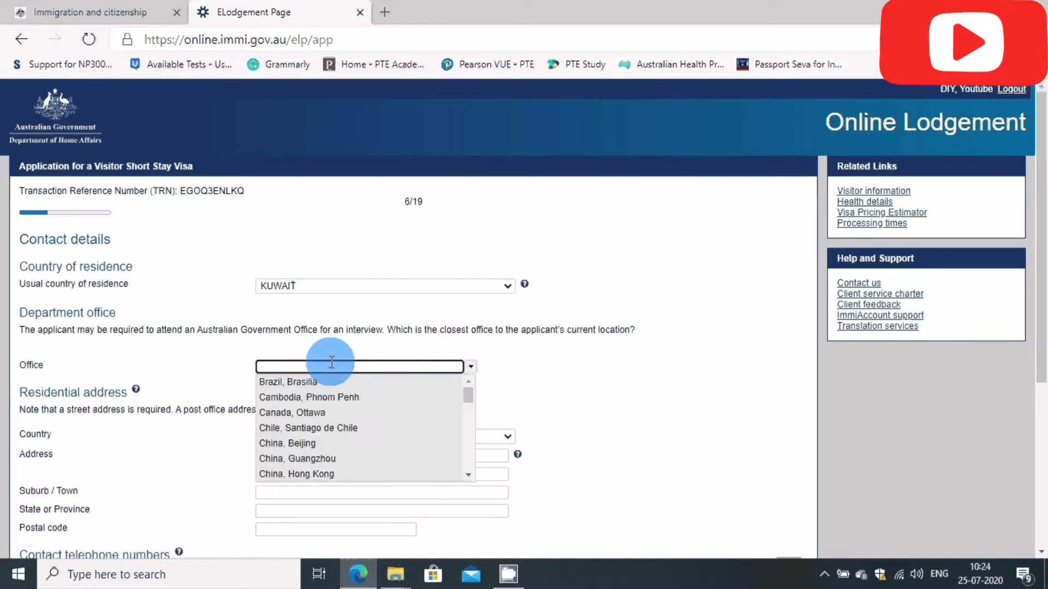
Step: Choose United Arab Emirates, Dubai as the department office closest to the applicant's current location
scroll(295, 450, "down", 1)
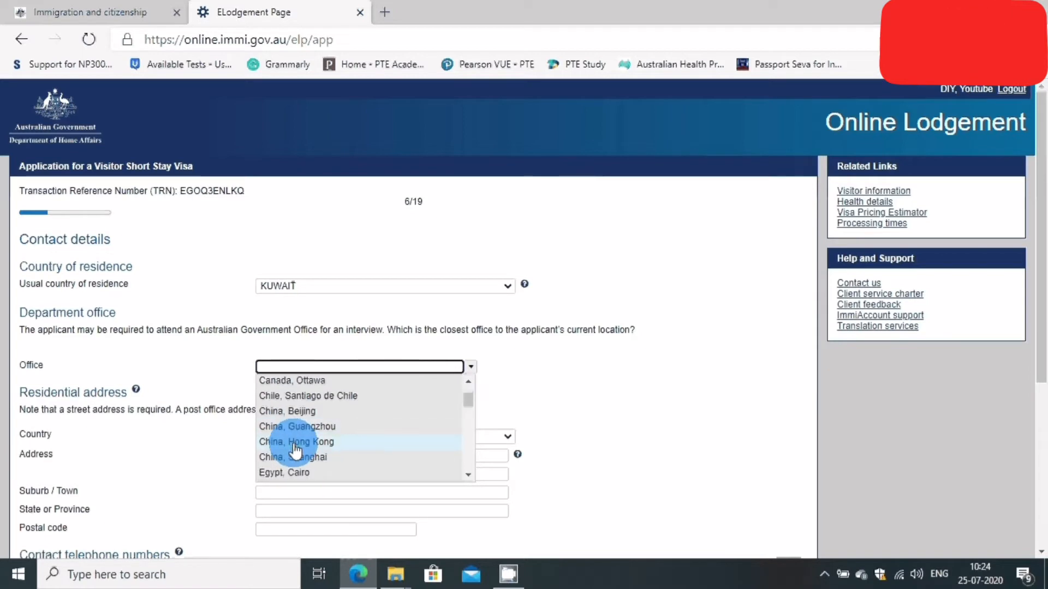
scroll(297, 454, "down", 3)
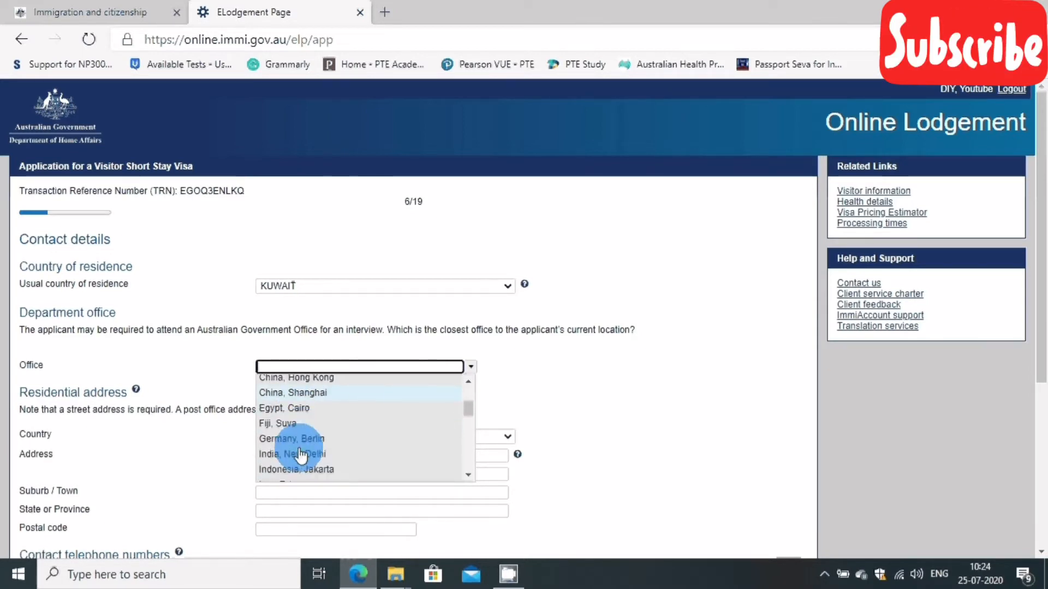
scroll(302, 460, "down", 1)
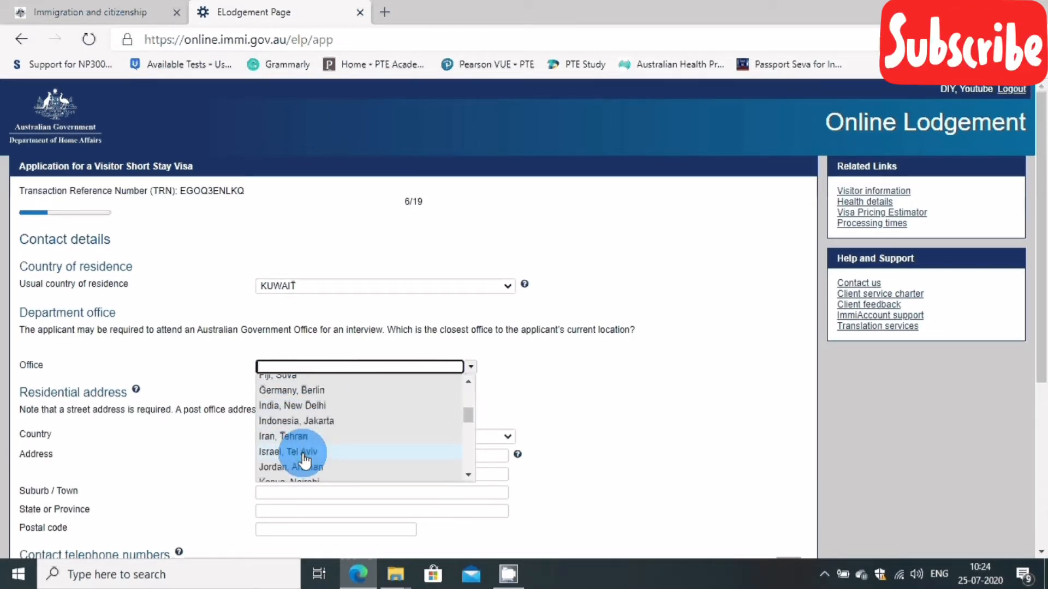
scroll(306, 460, "down", 1)
scroll(307, 461, "down", 2)
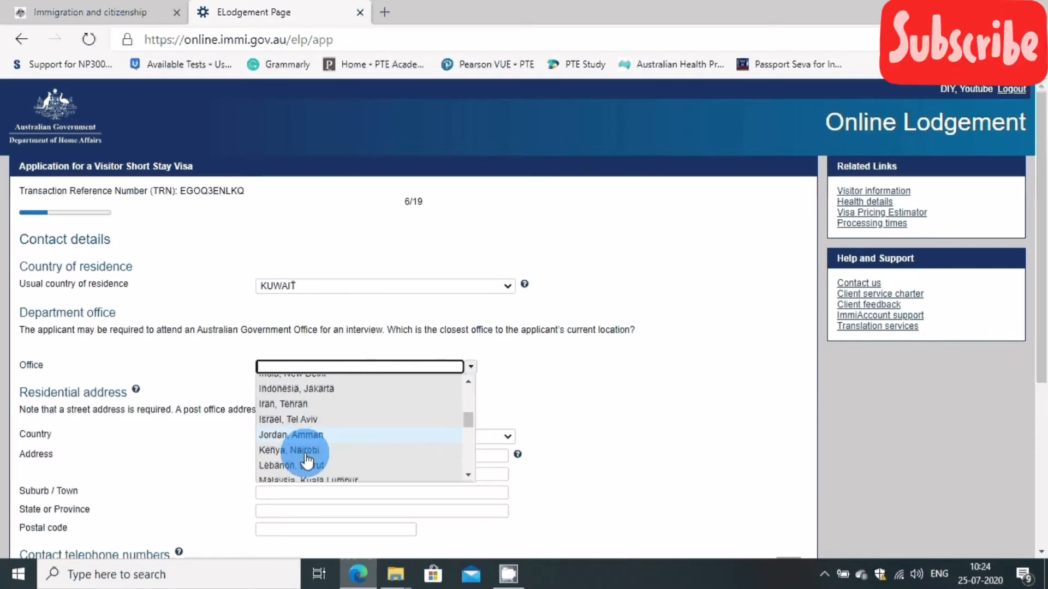
scroll(307, 461, "down", 4)
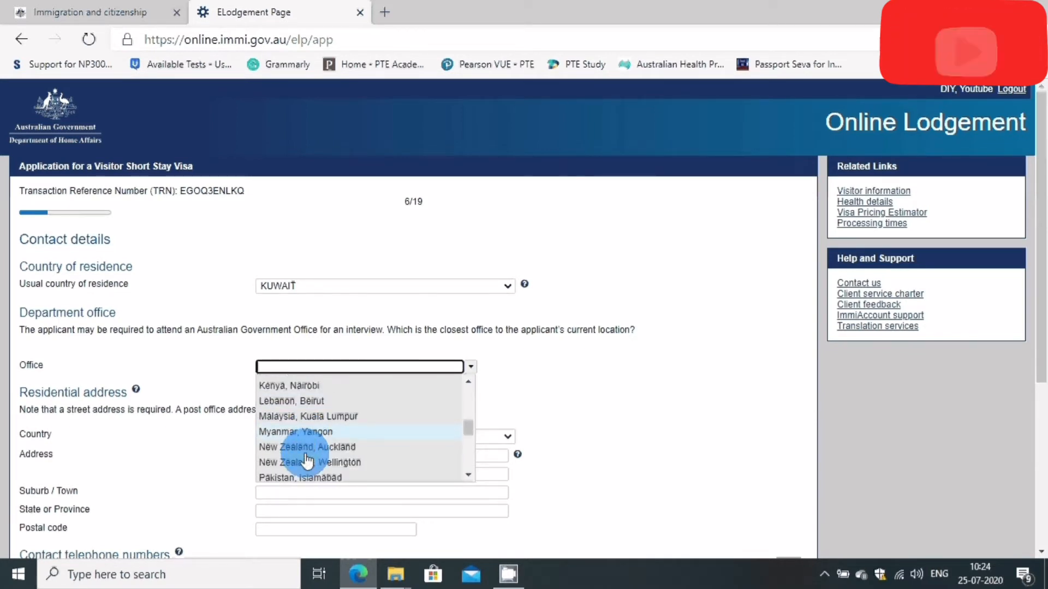
scroll(308, 461, "down", 4)
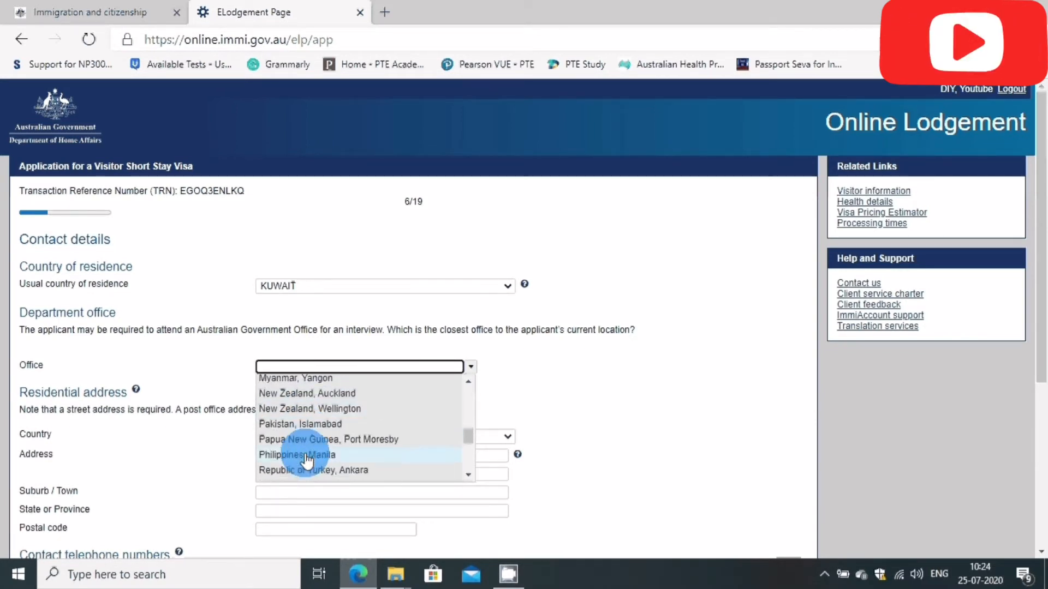
scroll(307, 458, "down", 5)
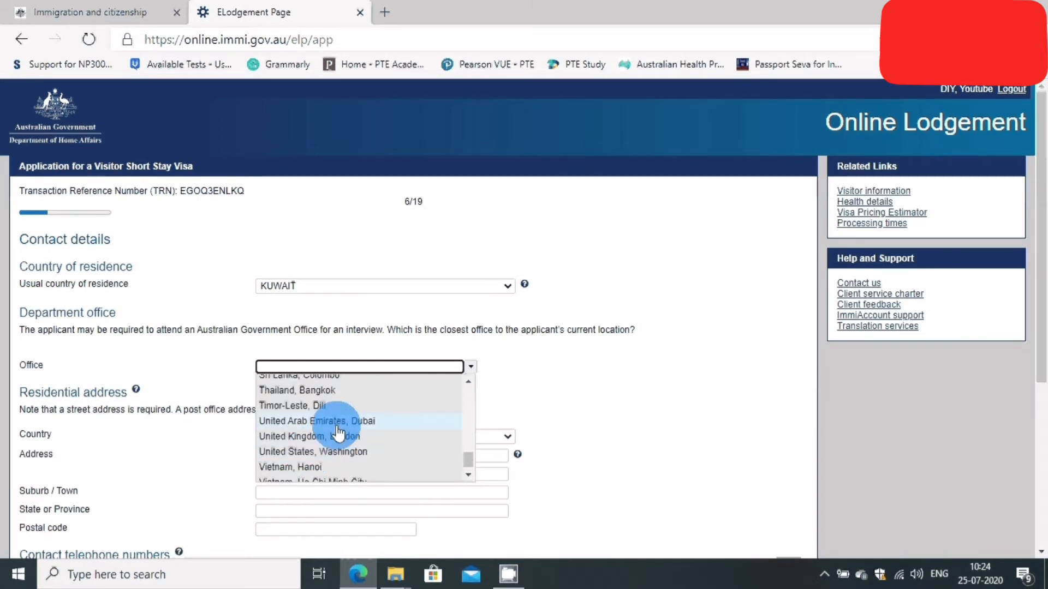
left_click(338, 423)
left_click(338, 423)
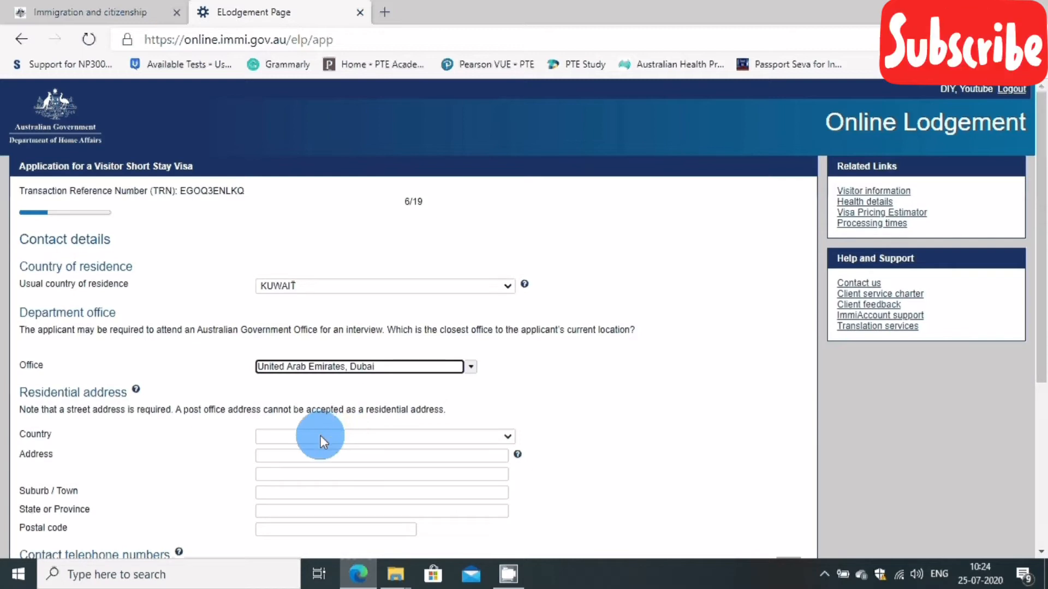
Step: Set the country of the applicant's residential address to INDIA
scroll(545, 437, "down", 2)
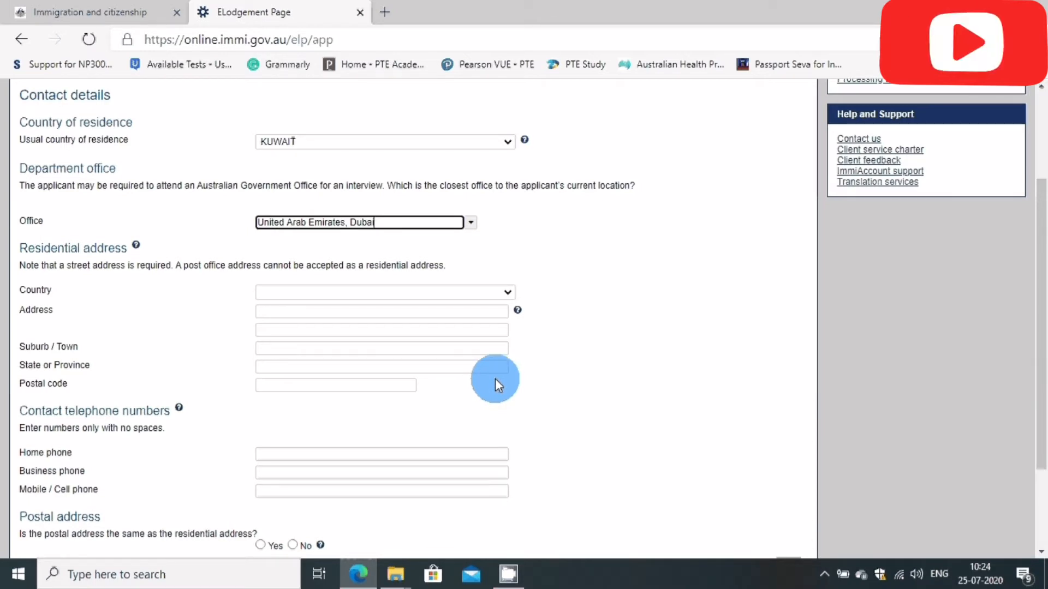
left_click(505, 291)
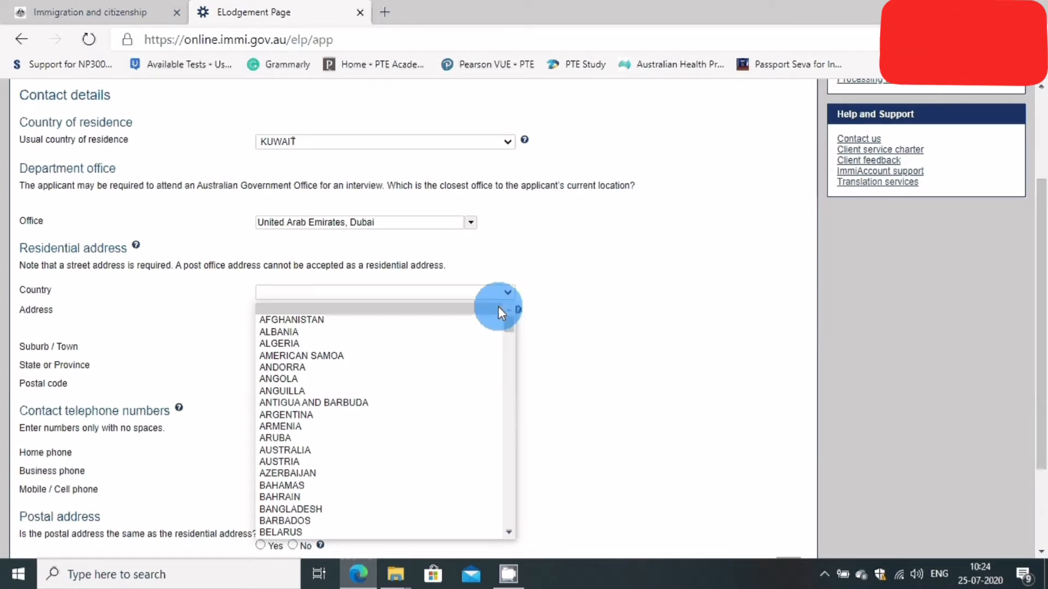
type("in")
key("Return")
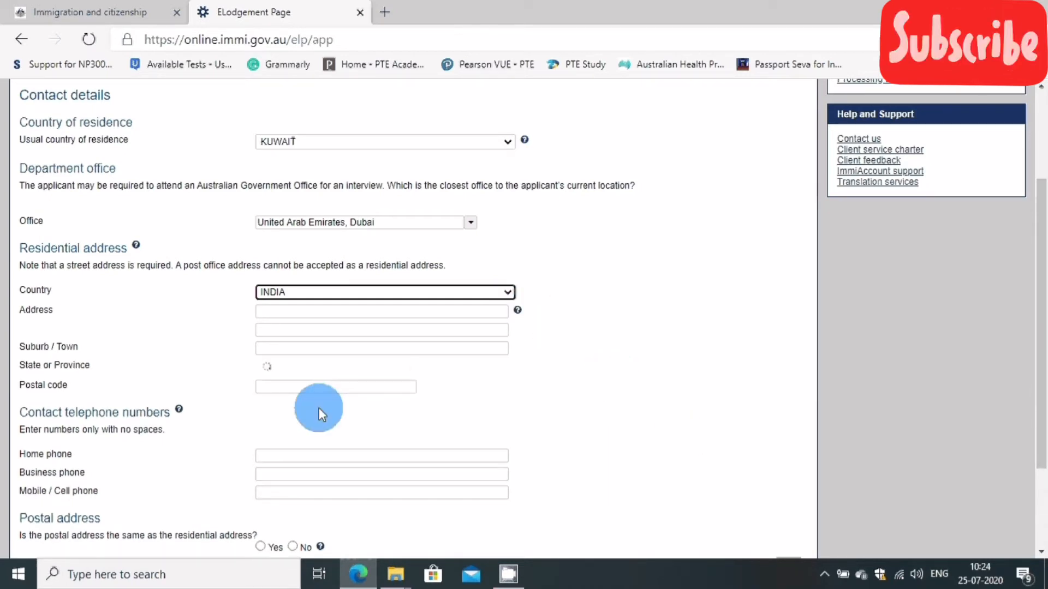
Step: Set the residential address's state or province to DELHI and open the street address for entry
left_click(426, 372)
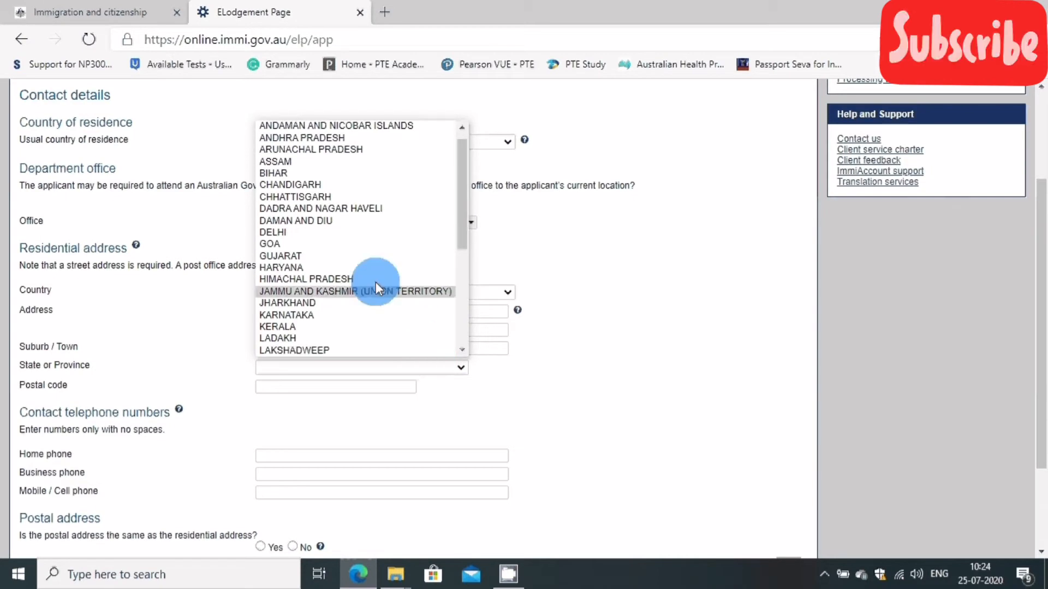
left_click(352, 223)
left_click(391, 365)
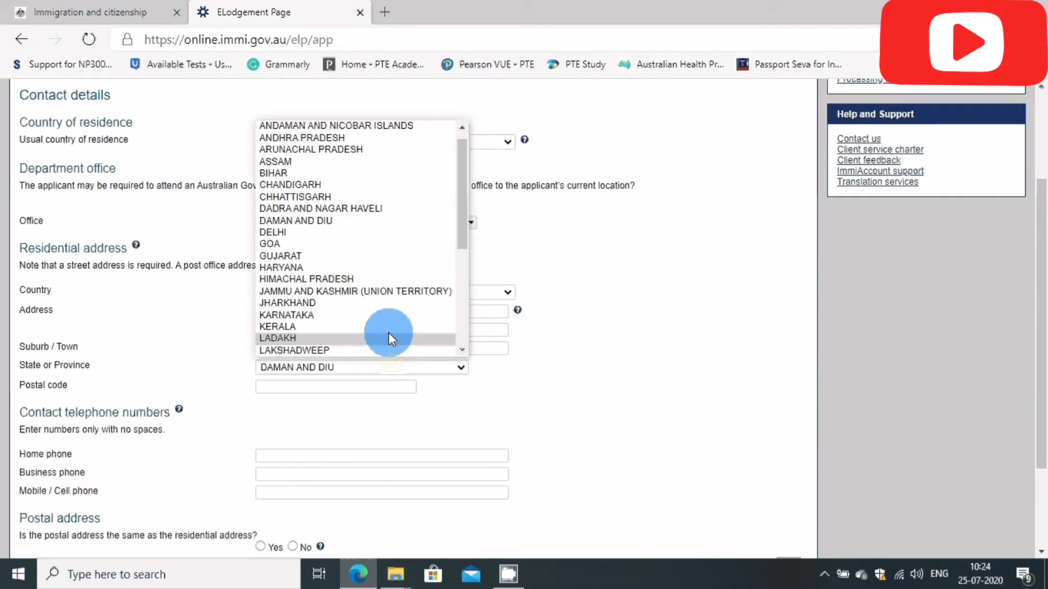
left_click(355, 235)
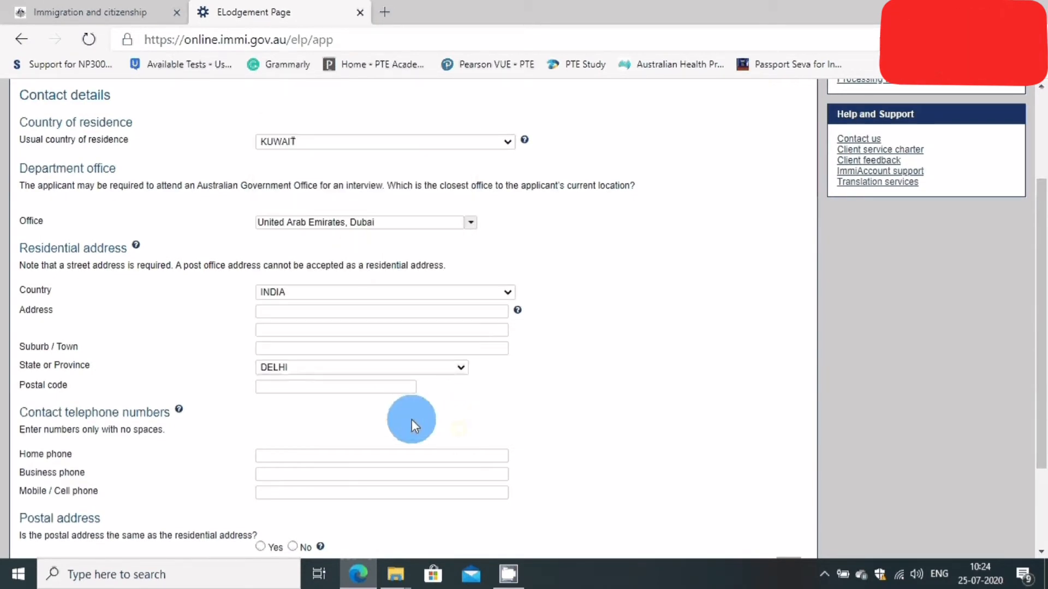
scroll(297, 403, "down", 2)
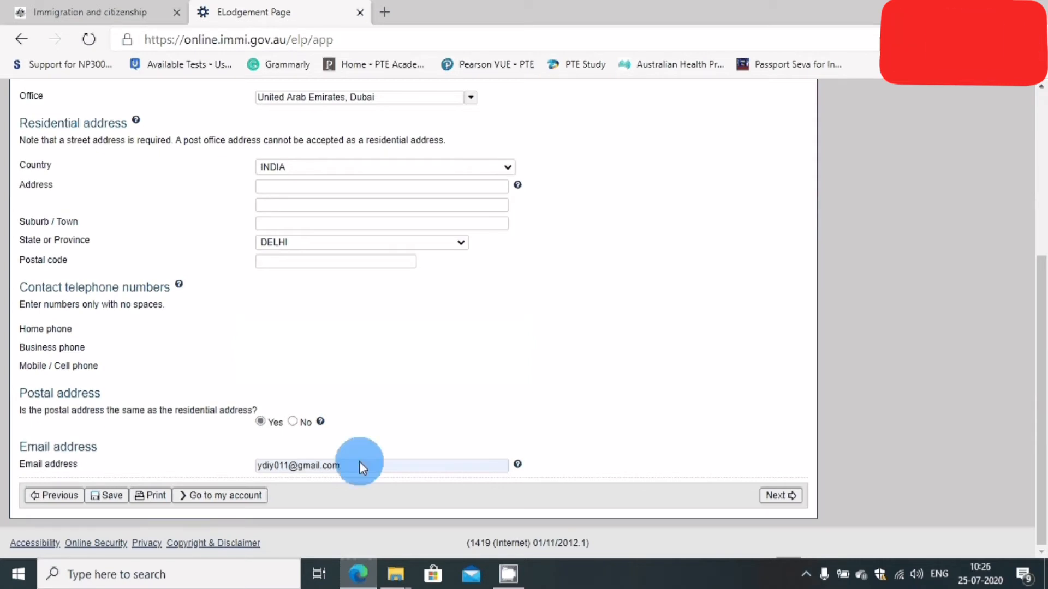
left_click(380, 191)
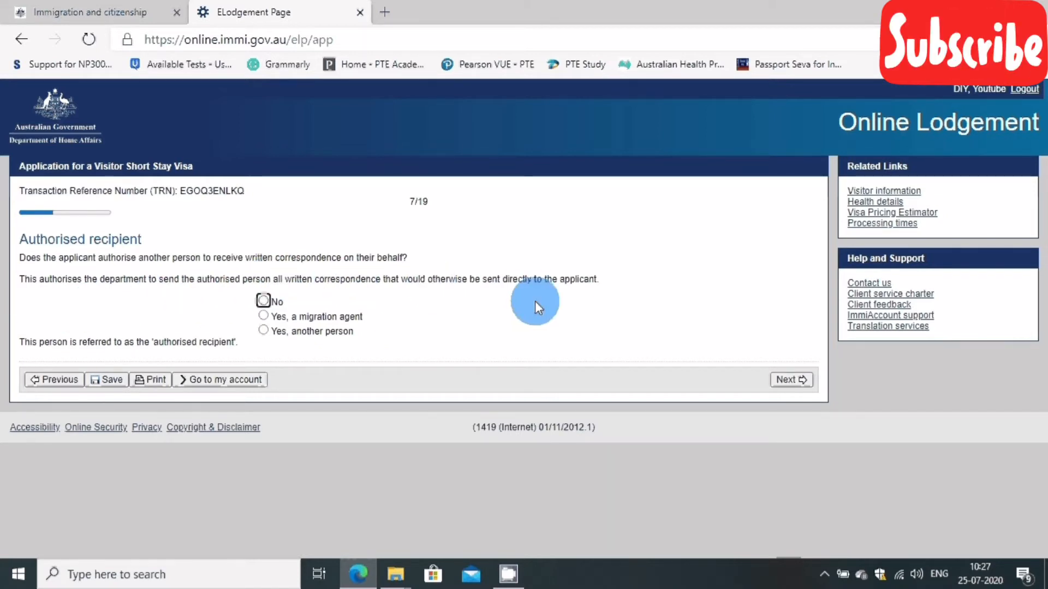
Step: Choose a migration agent as the authorised recipient and examine the contact details the form requests for the agent
left_click(262, 315)
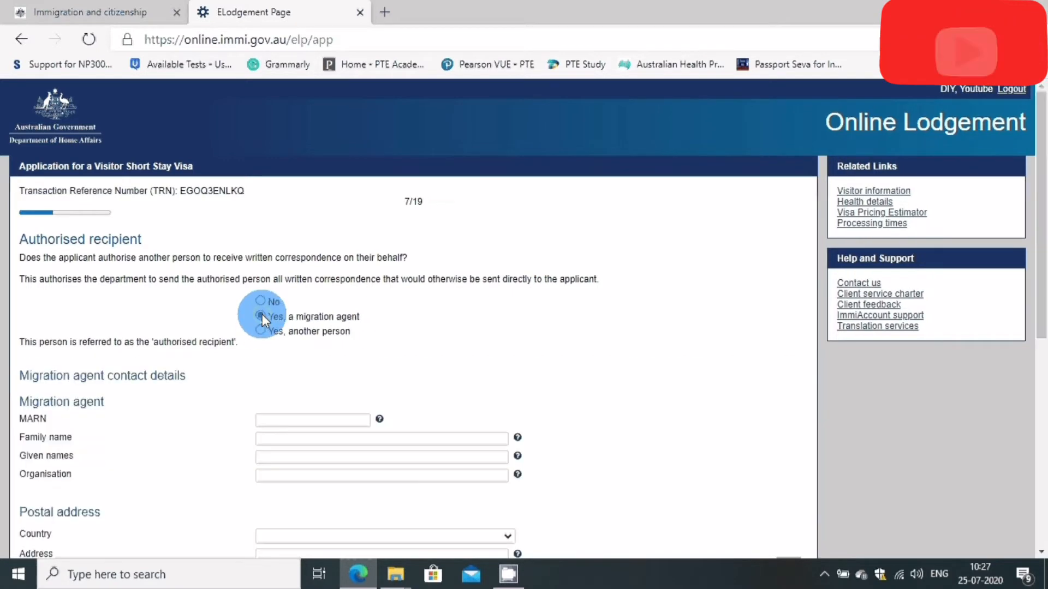
scroll(271, 352, "down", 1)
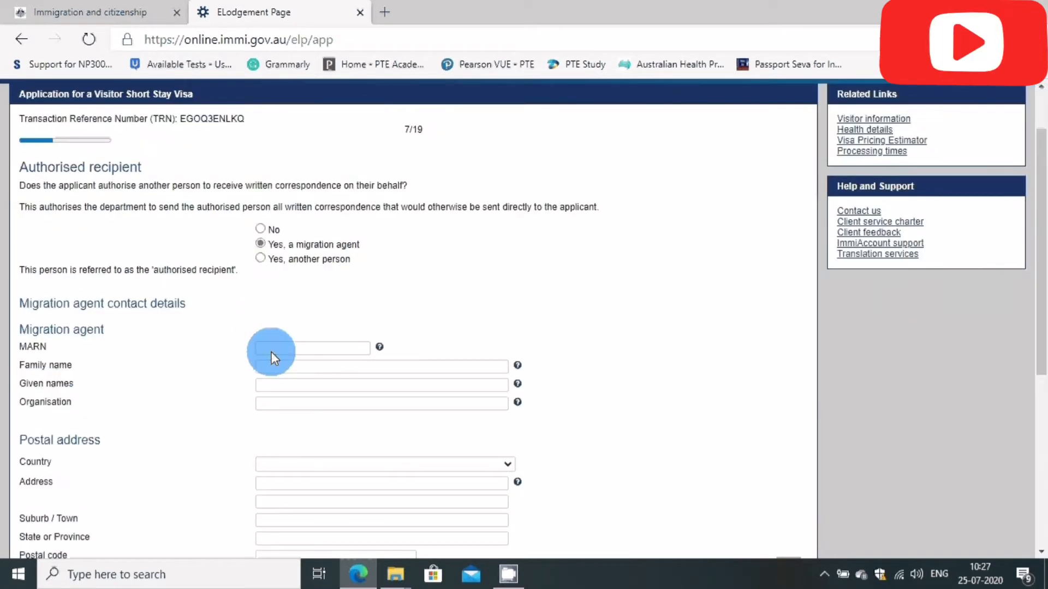
scroll(281, 338, "down", 2)
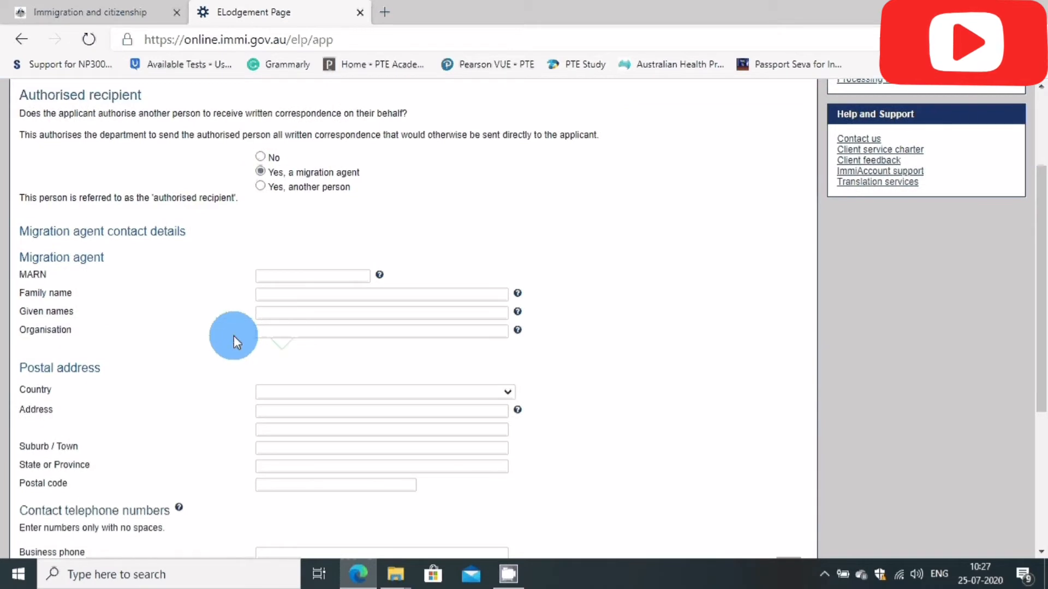
scroll(84, 288, "down", 1)
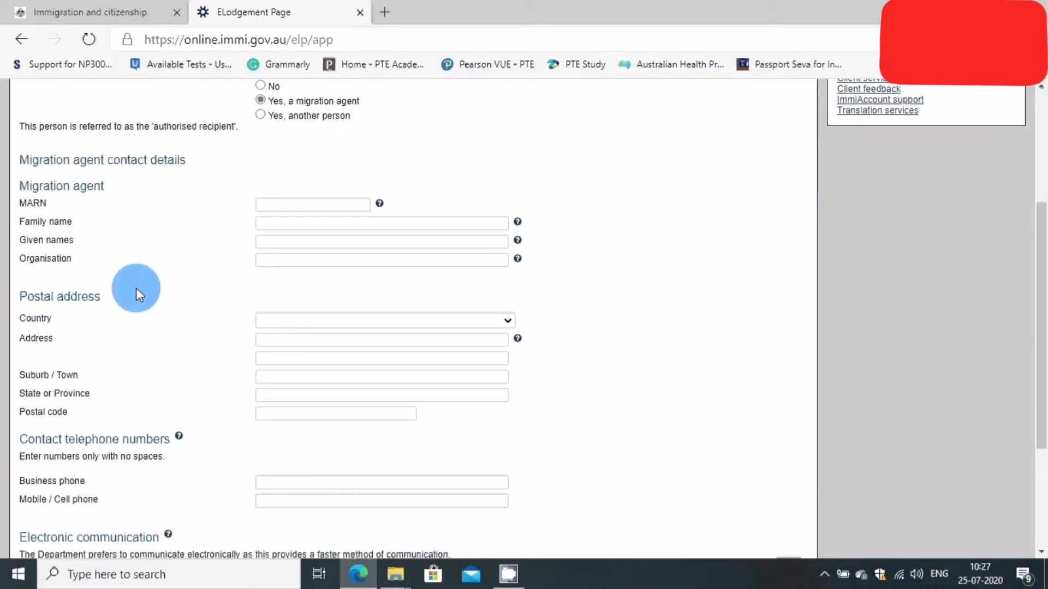
scroll(150, 293, "down", 1)
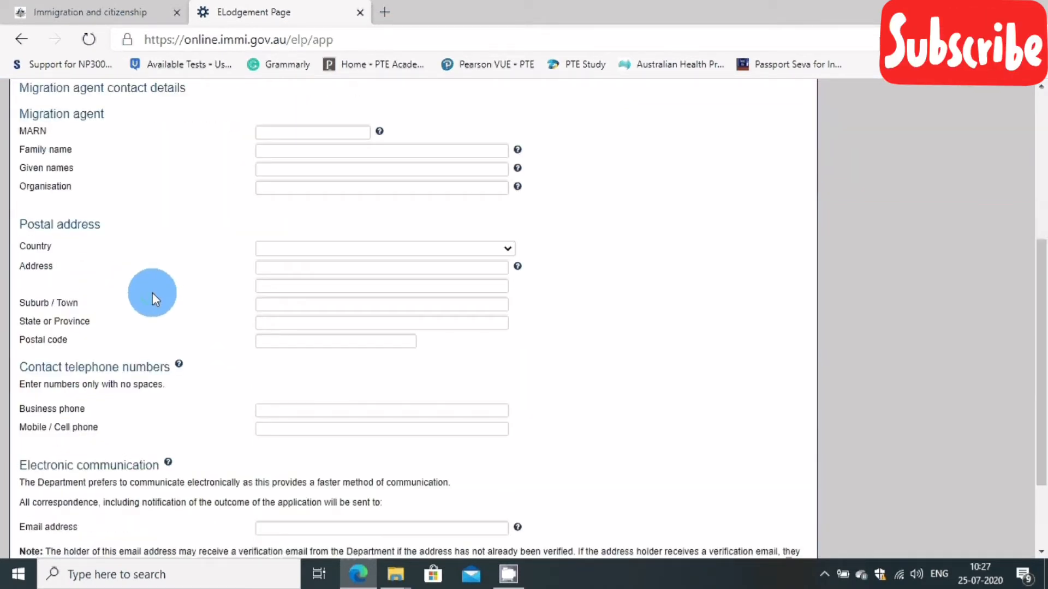
scroll(153, 292, "down", 1)
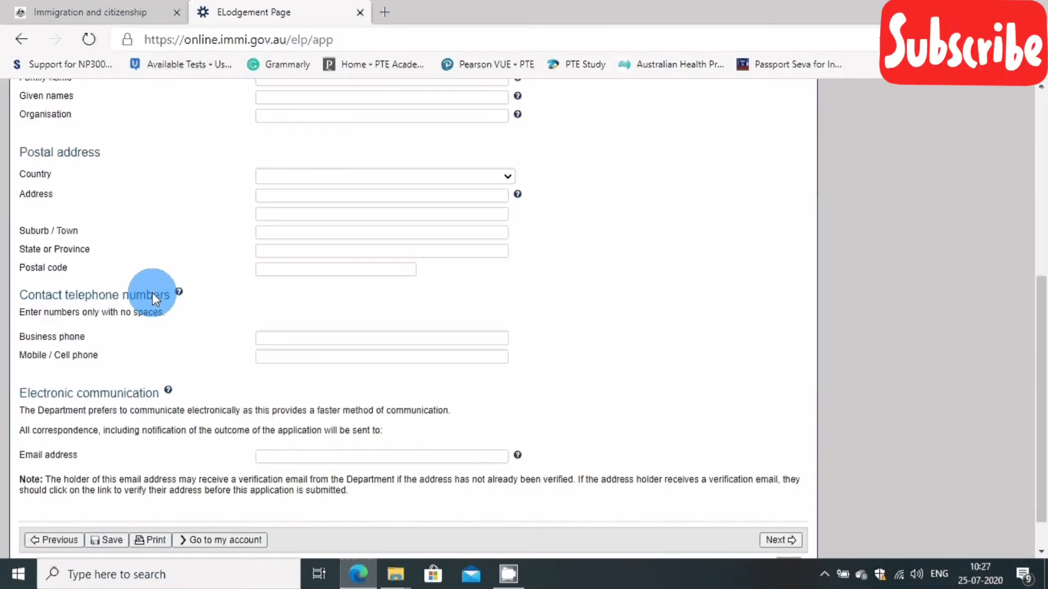
scroll(153, 293, "down", 1)
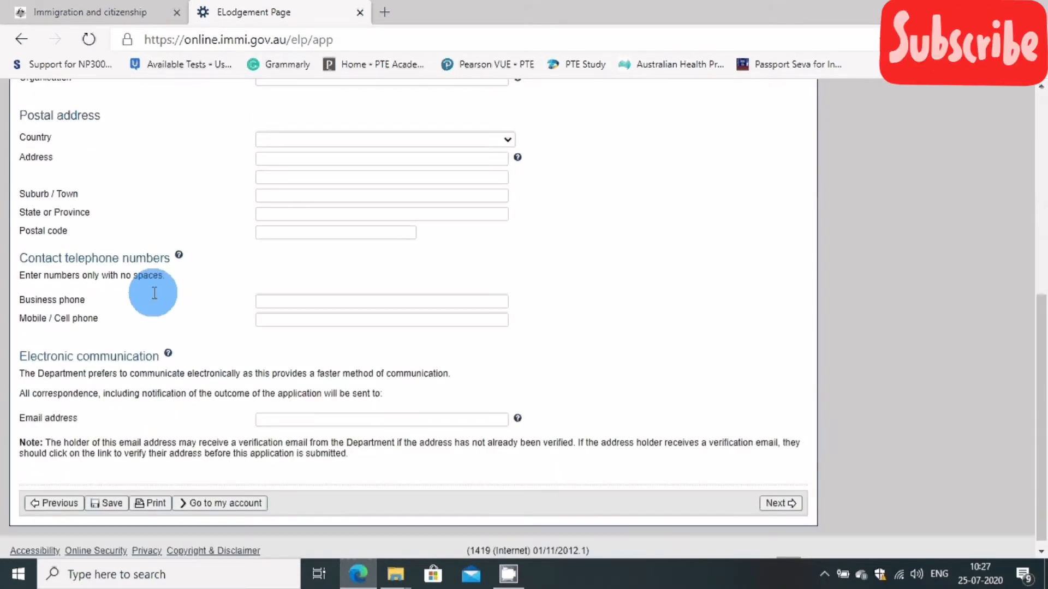
scroll(156, 289, "up", 1)
scroll(157, 287, "up", 5)
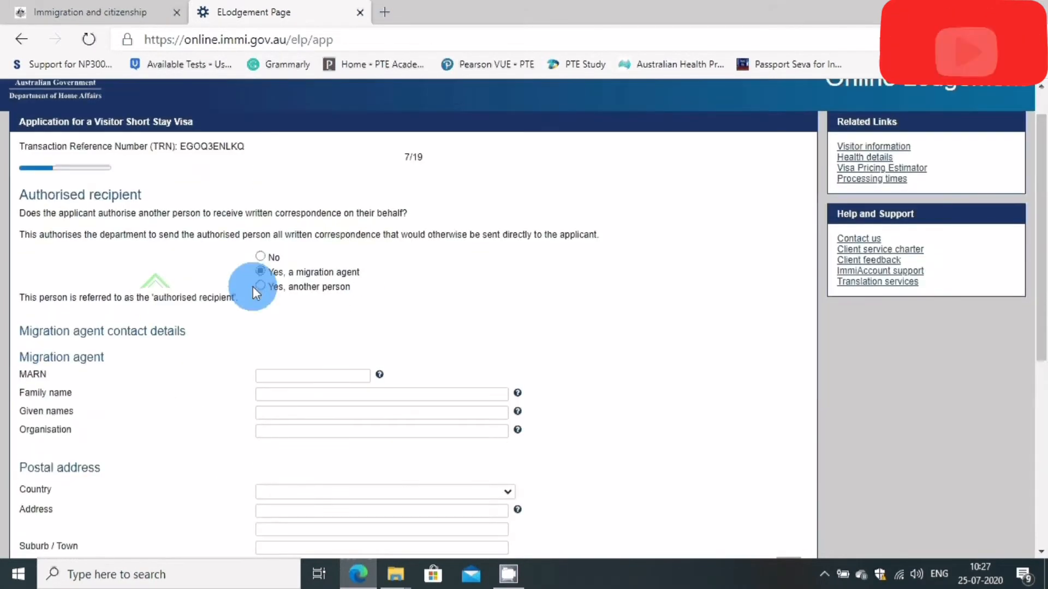
Step: Switch the authorised recipient to another person and examine the contact details requested for that person
left_click(261, 286)
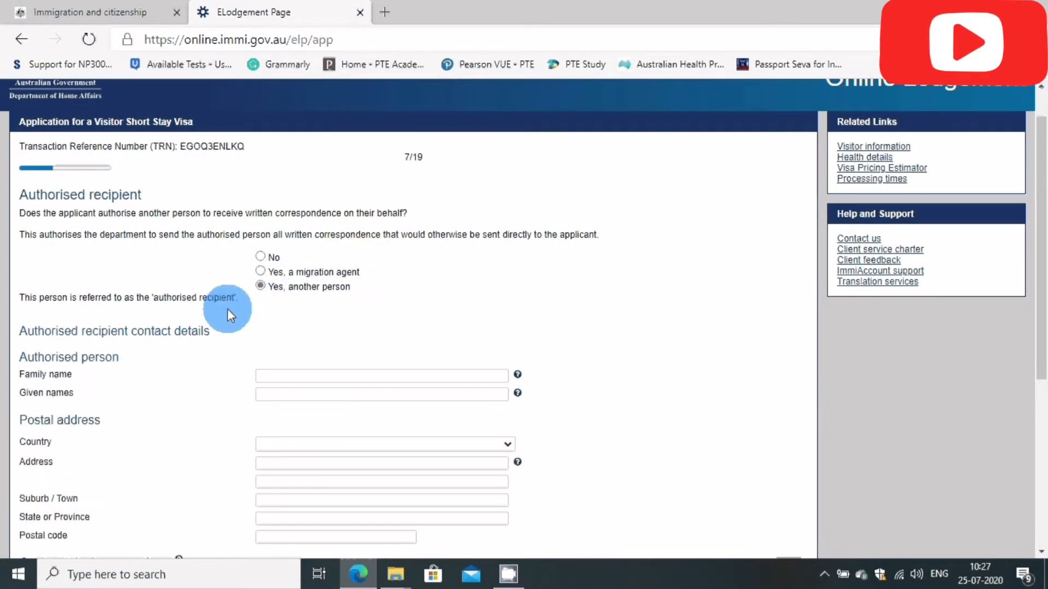
scroll(227, 309, "down", 4)
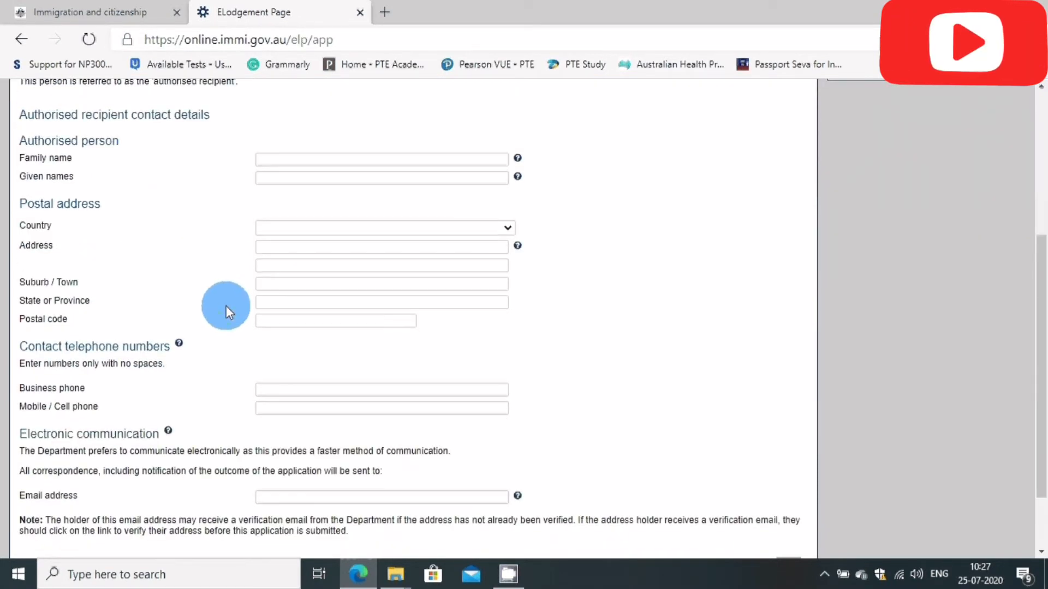
scroll(226, 311, "down", 1)
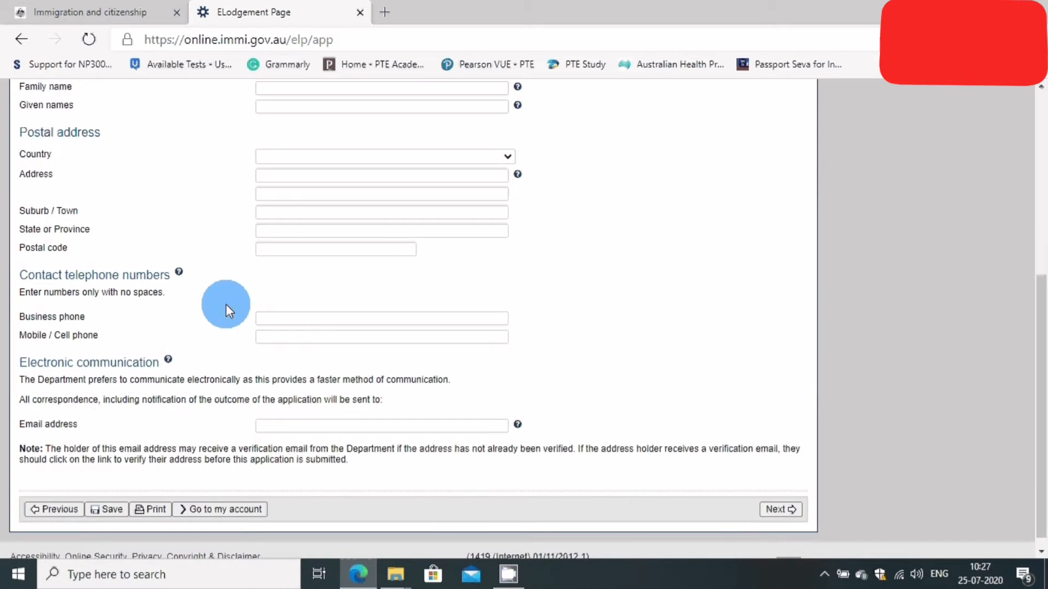
scroll(226, 304, "up", 4)
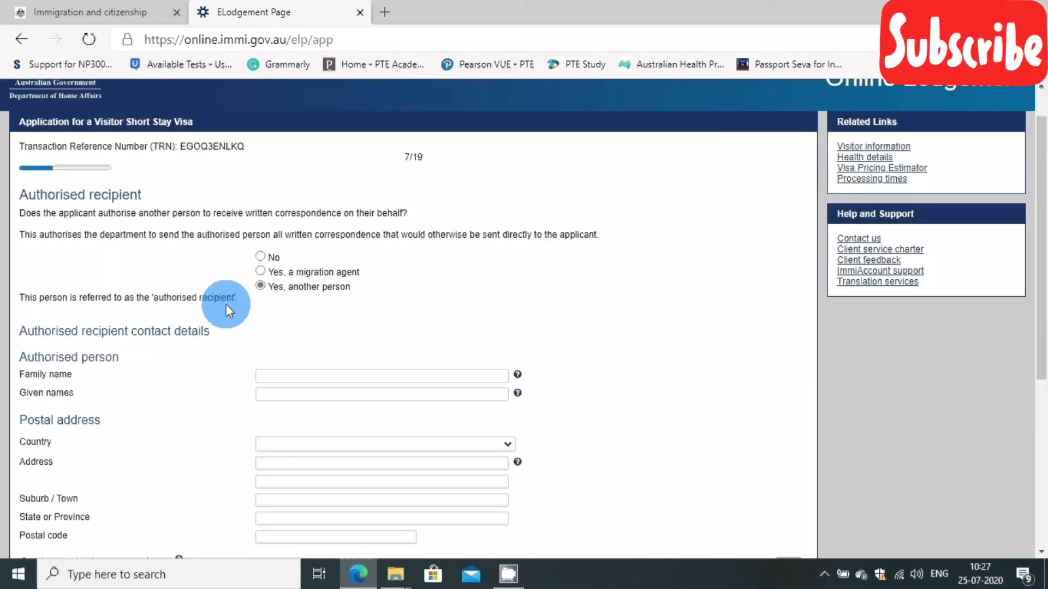
Step: Answer No to authorising another person to receive correspondence and continue to the non-accompanying family members page
left_click(260, 256)
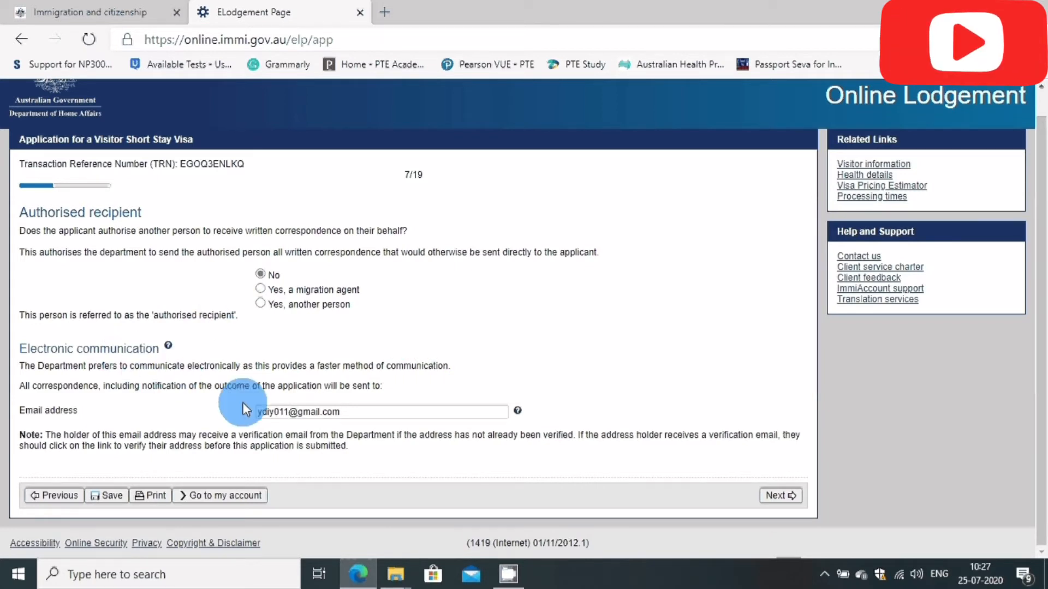
left_click(791, 500)
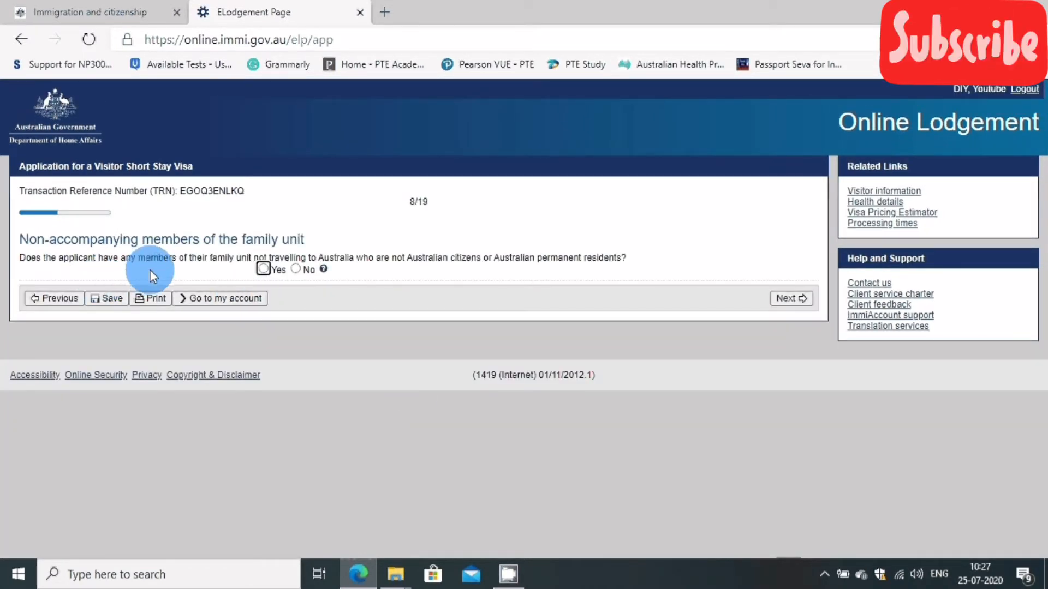
Step: Answer Yes to having non-accompanying family members, open a new member entry and look through its relationship options
left_click(314, 268)
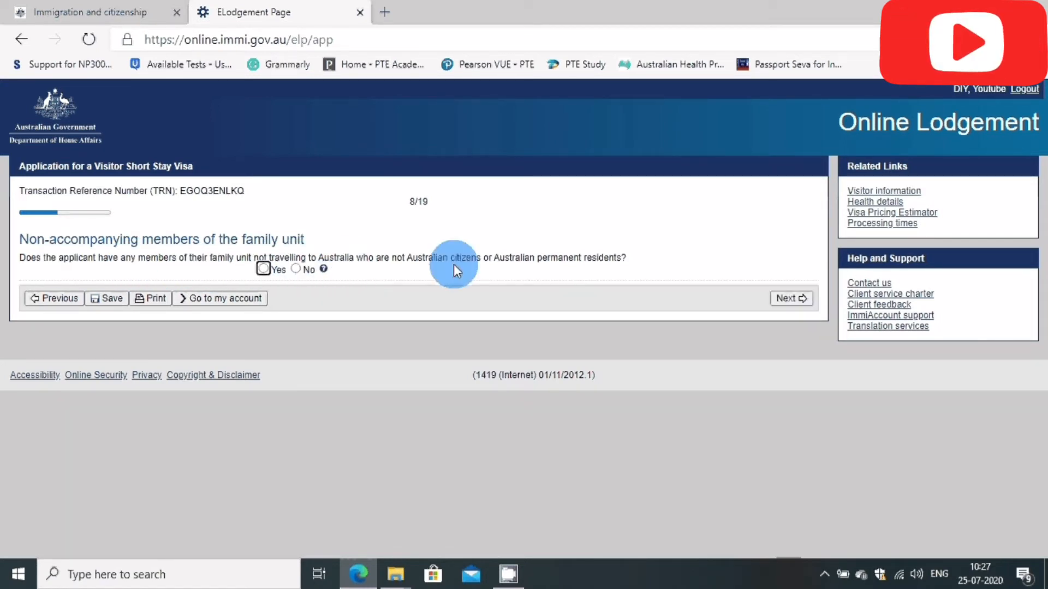
left_click(266, 270)
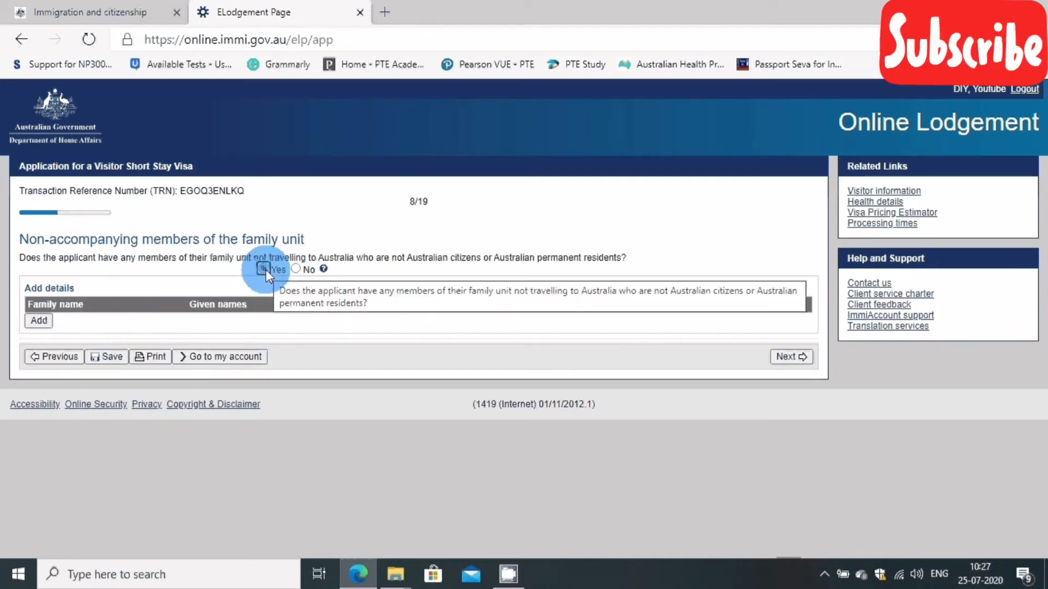
left_click(34, 323)
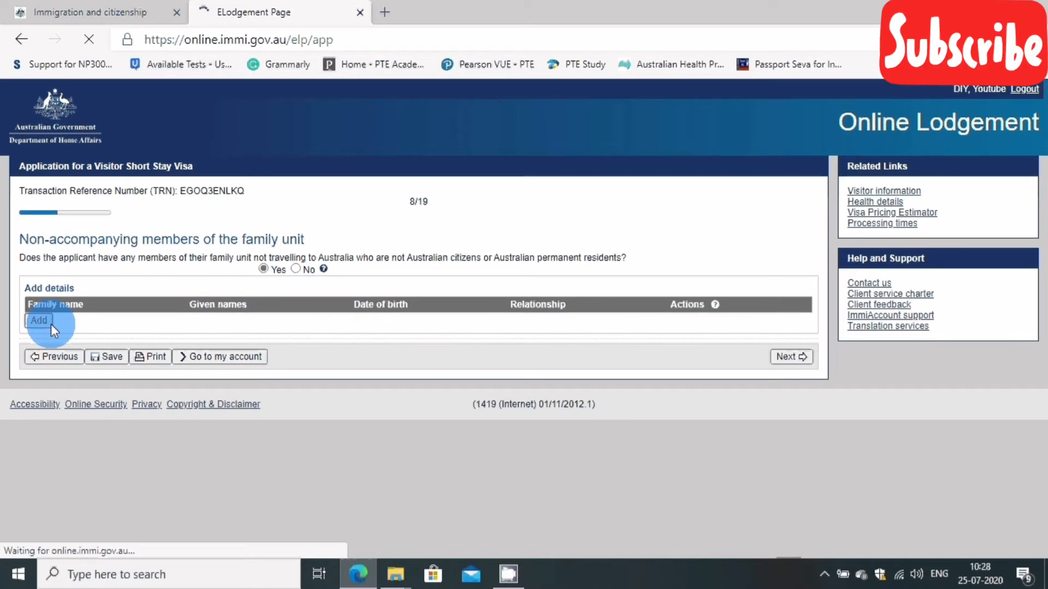
left_click(339, 249)
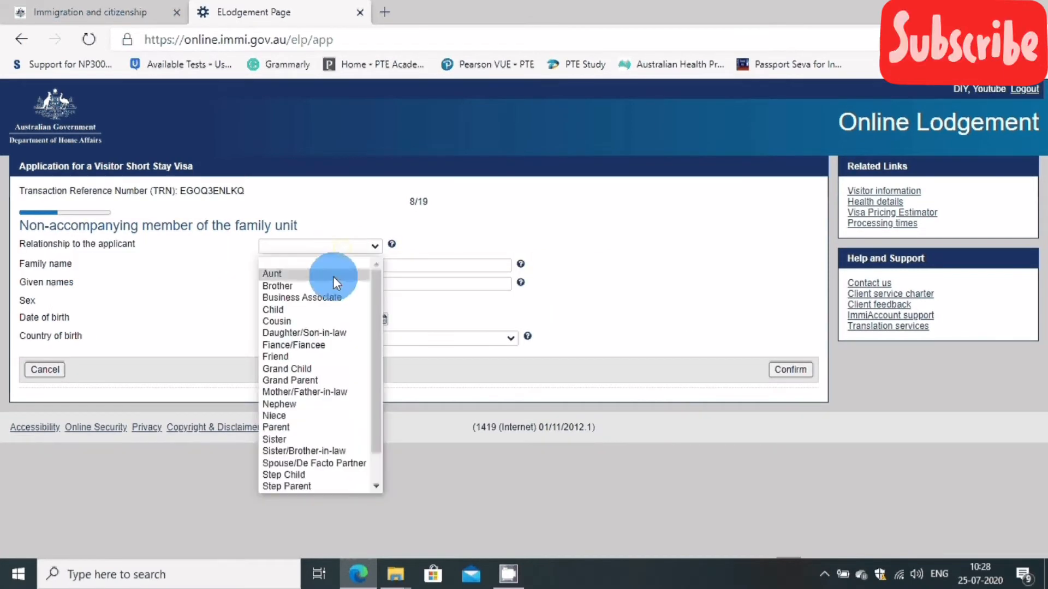
left_click(485, 401)
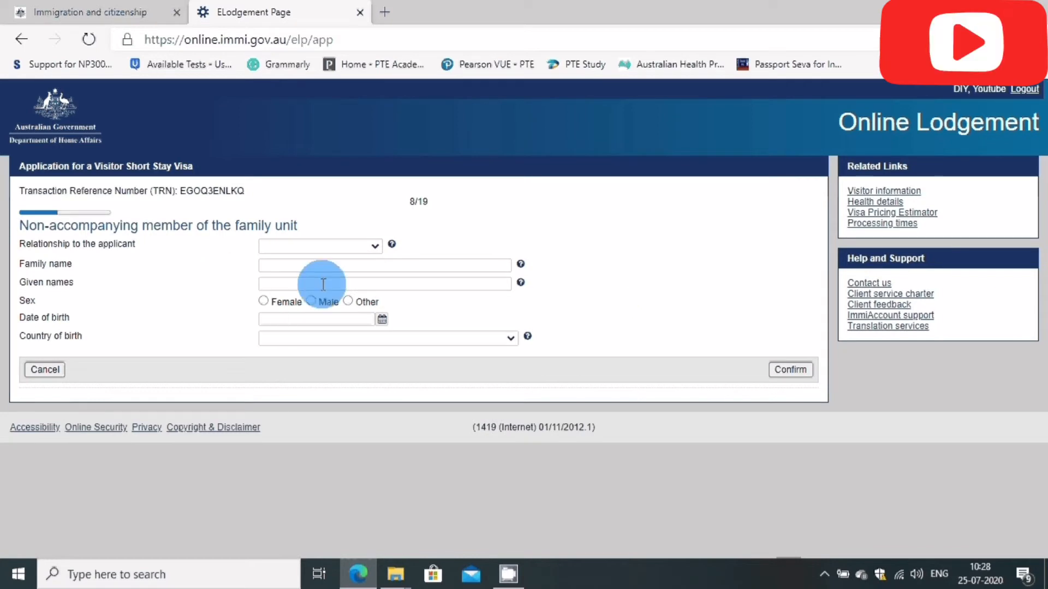
Step: Cancel the new family member entry, answer No to having non-accompanying family members, and continue to the Entry to Australia page
left_click(50, 369)
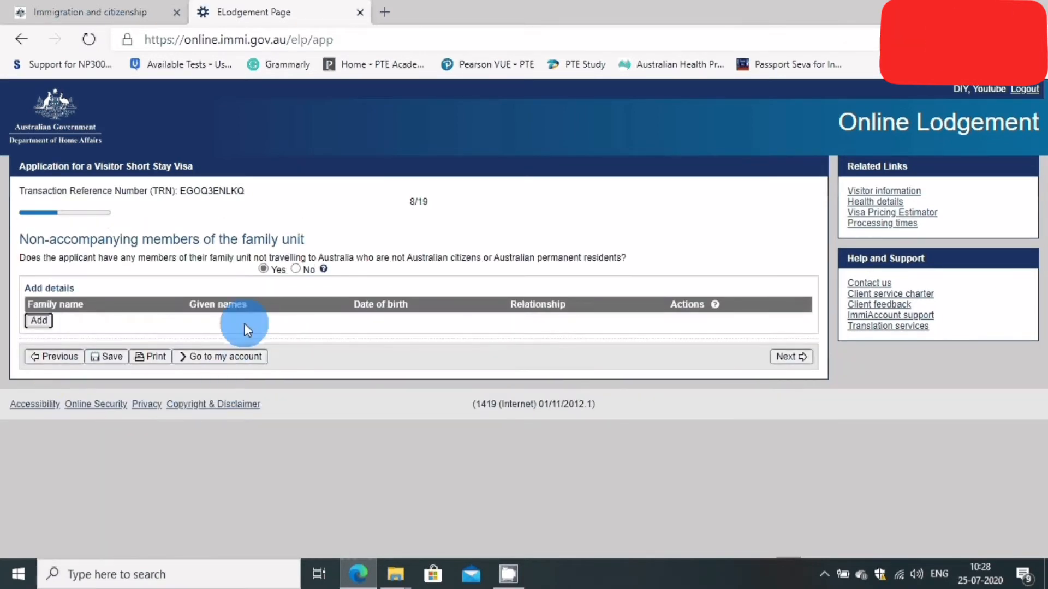
left_click(298, 269)
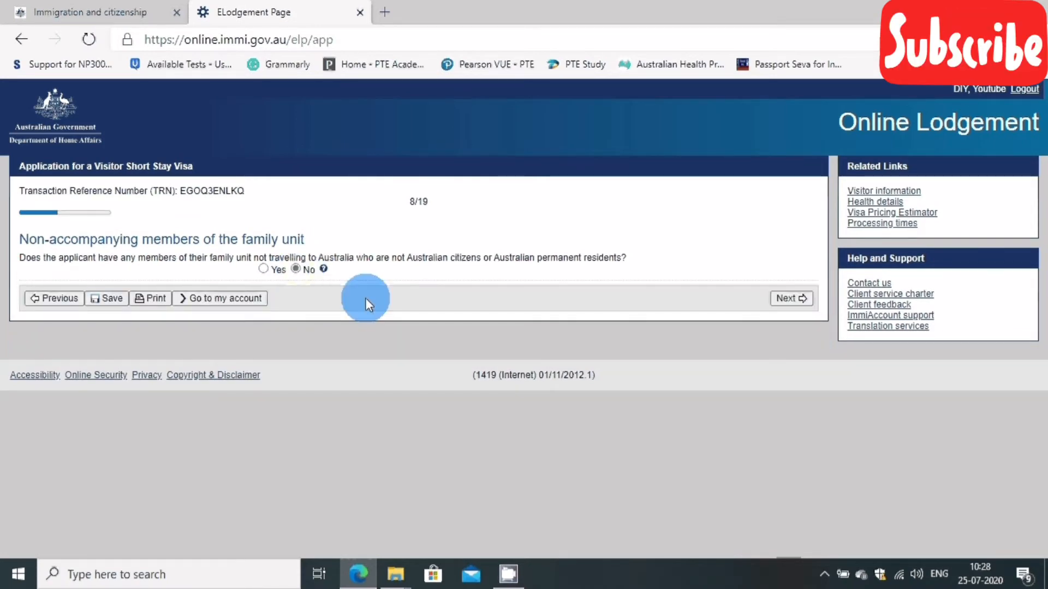
left_click(807, 298)
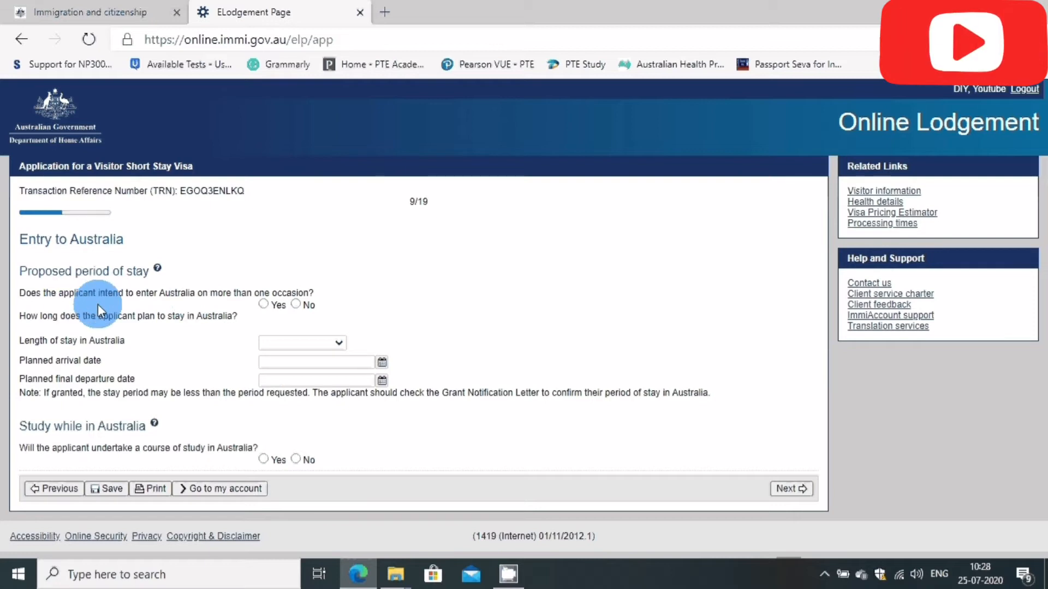
Step: Answer Yes to entering Australia more than once, with a stay of up to 12 months and planned arrival on 31 Jul 2020
left_click(263, 303)
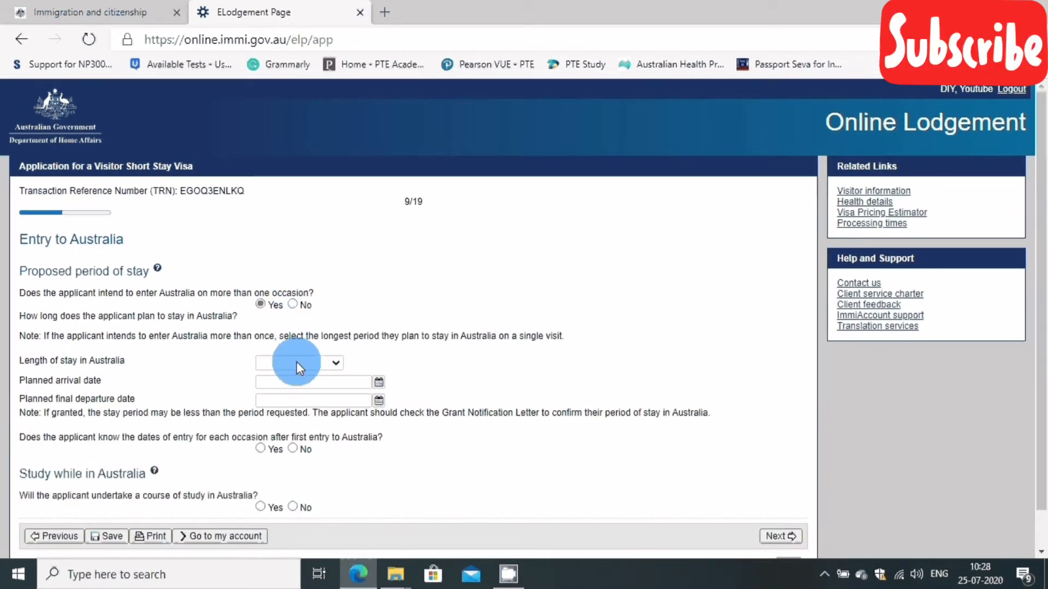
left_click(296, 361)
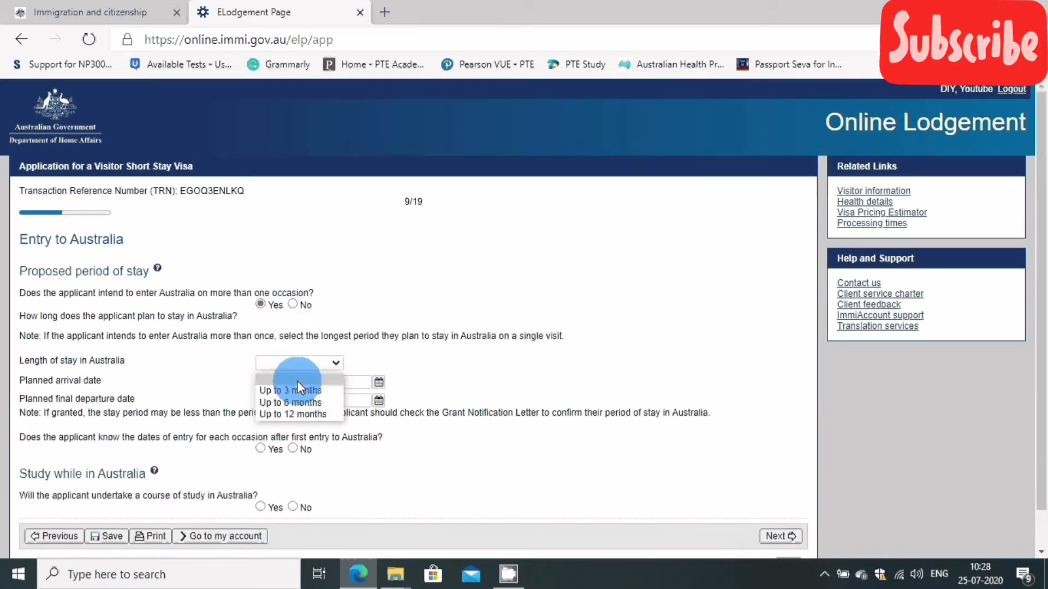
left_click(307, 413)
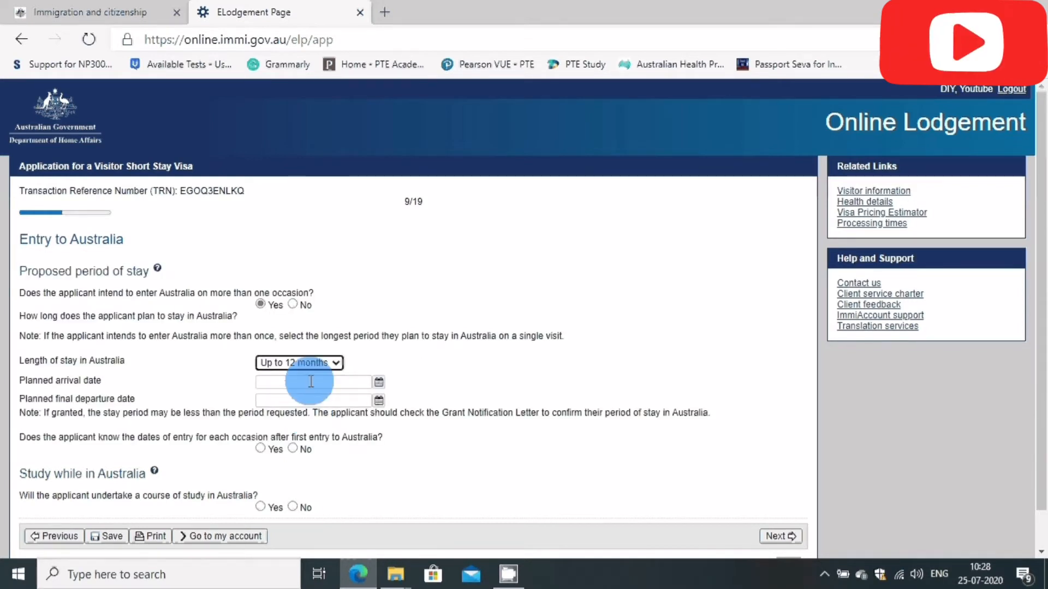
left_click(311, 381)
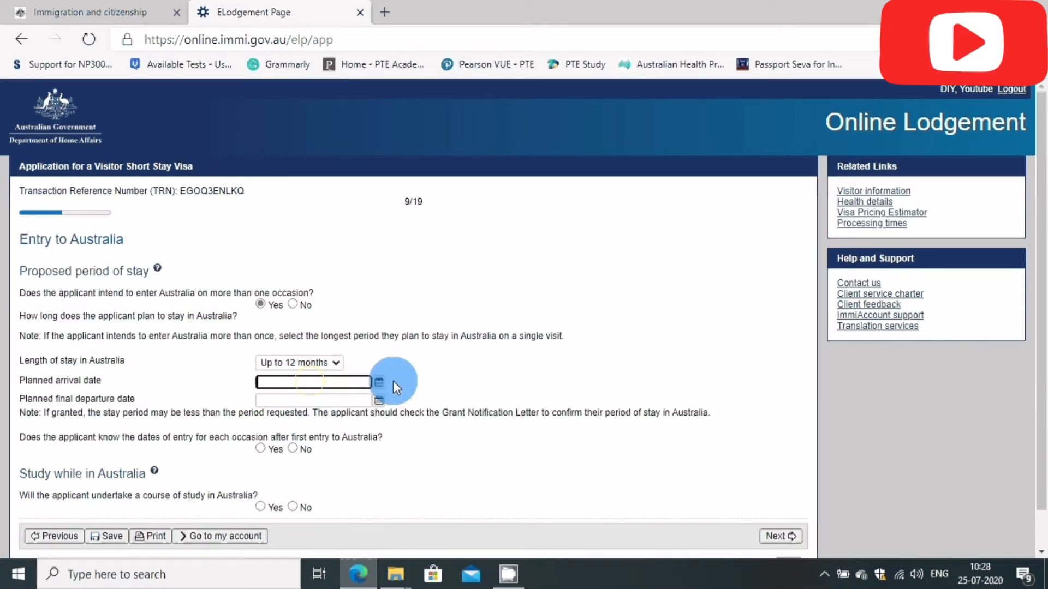
left_click(379, 385)
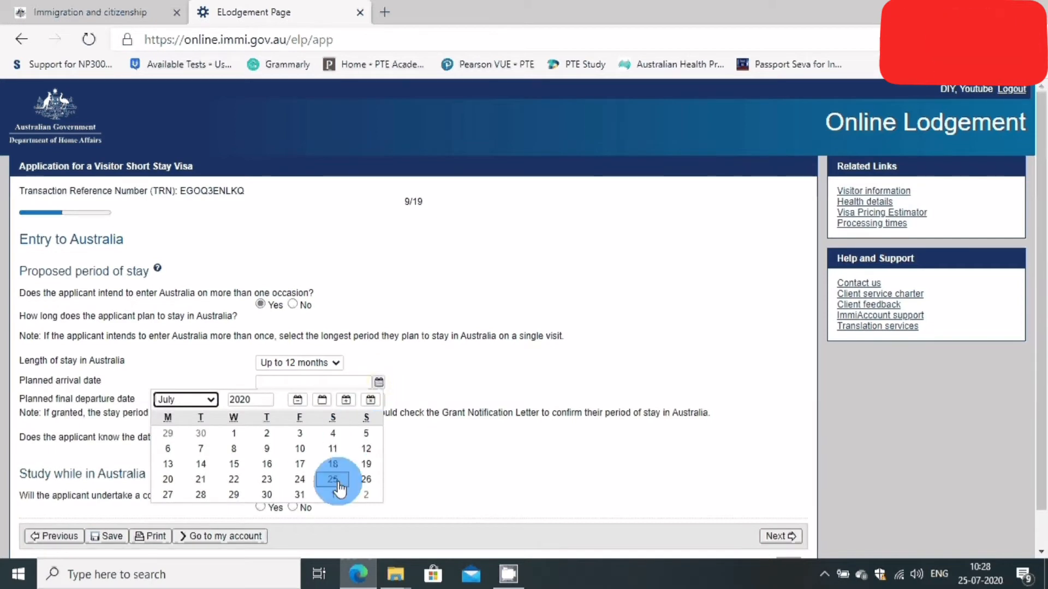
left_click(301, 494)
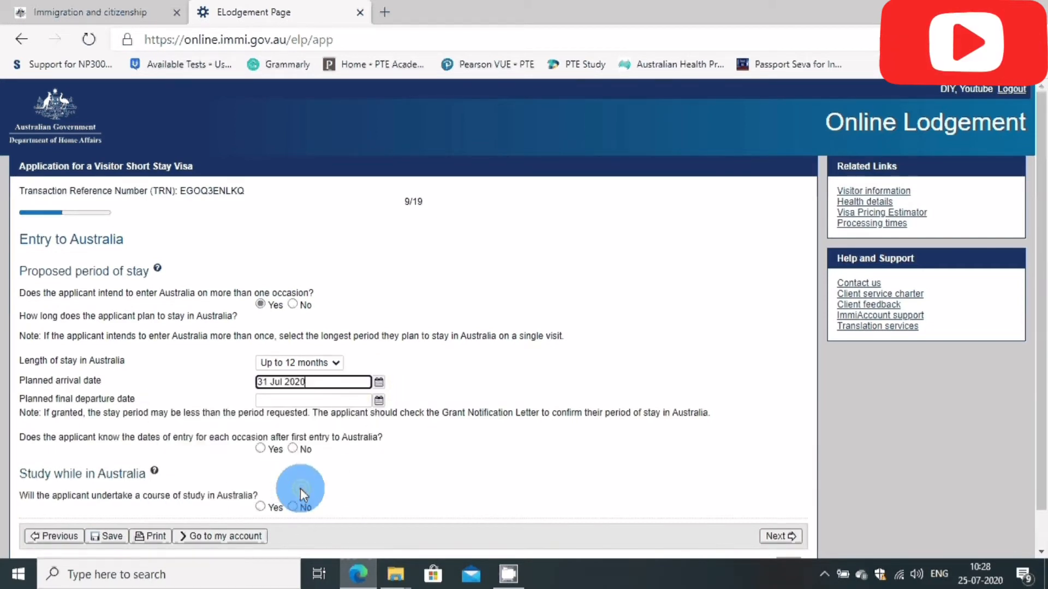
Step: Set the planned final departure date to 19 Jun 2021
left_click(378, 401)
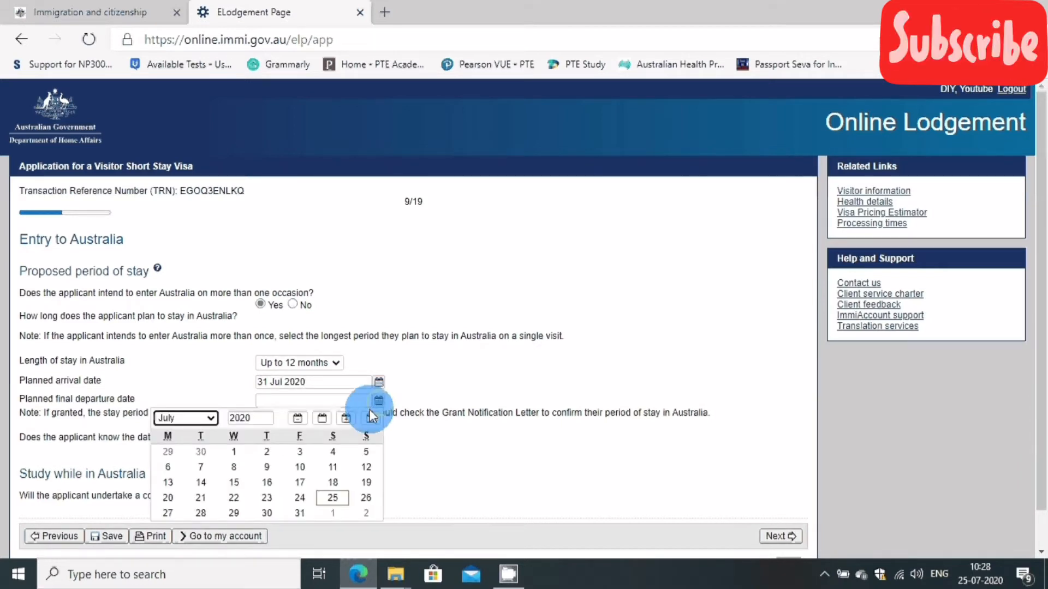
left_click(267, 416)
left_click(208, 416)
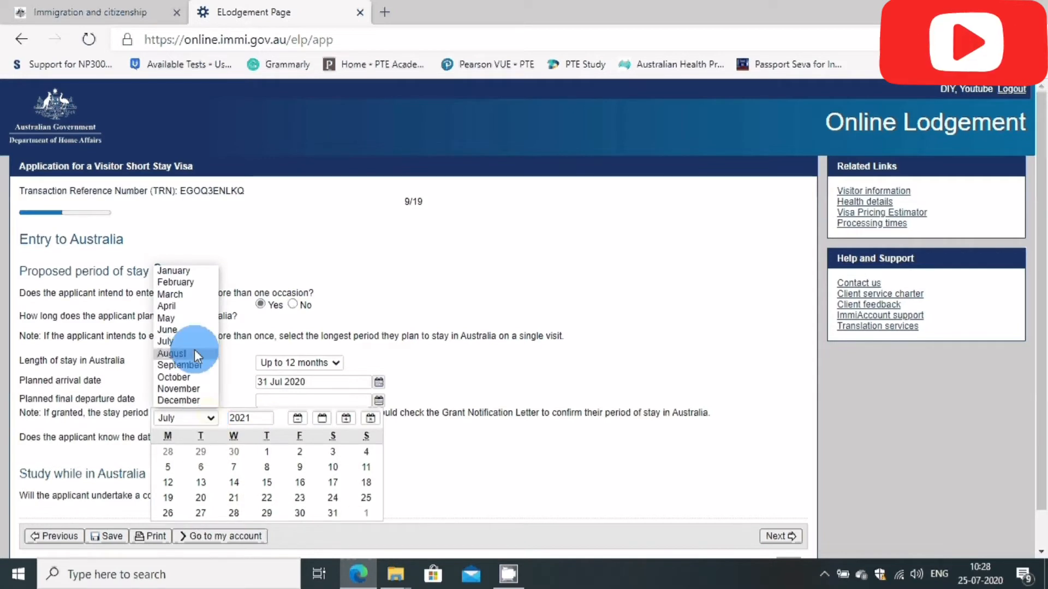
left_click(195, 328)
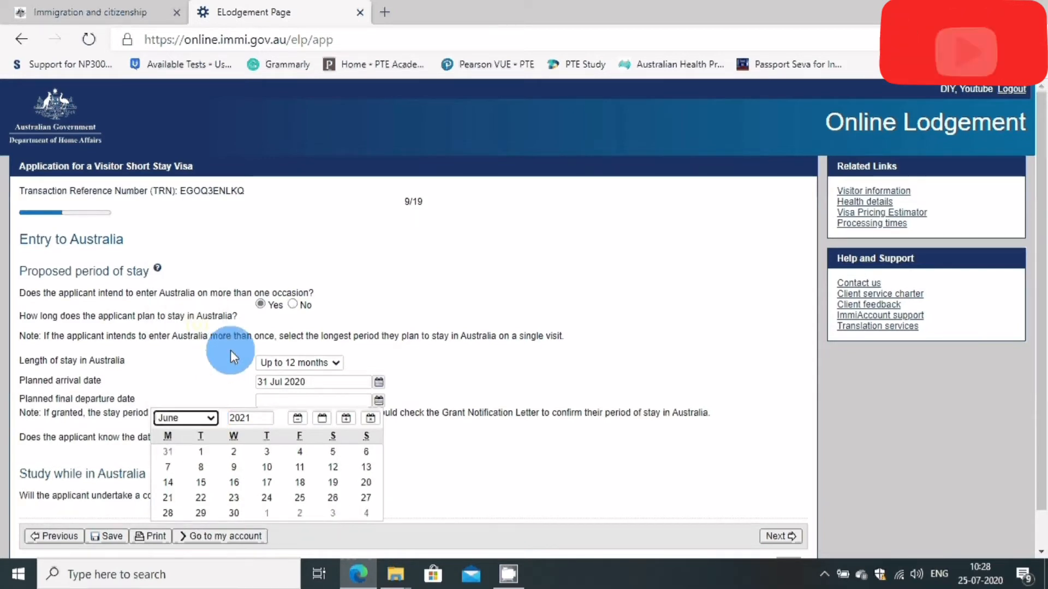
left_click(344, 476)
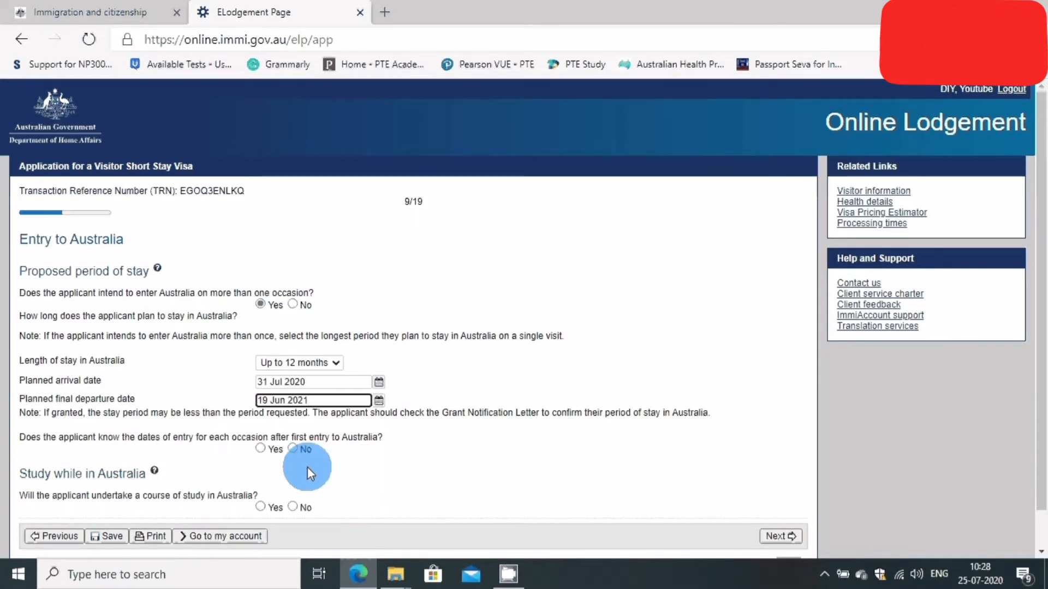
Step: Answer Yes to knowing the dates of each further entry and examine the details requested for an additional entry
left_click(260, 448)
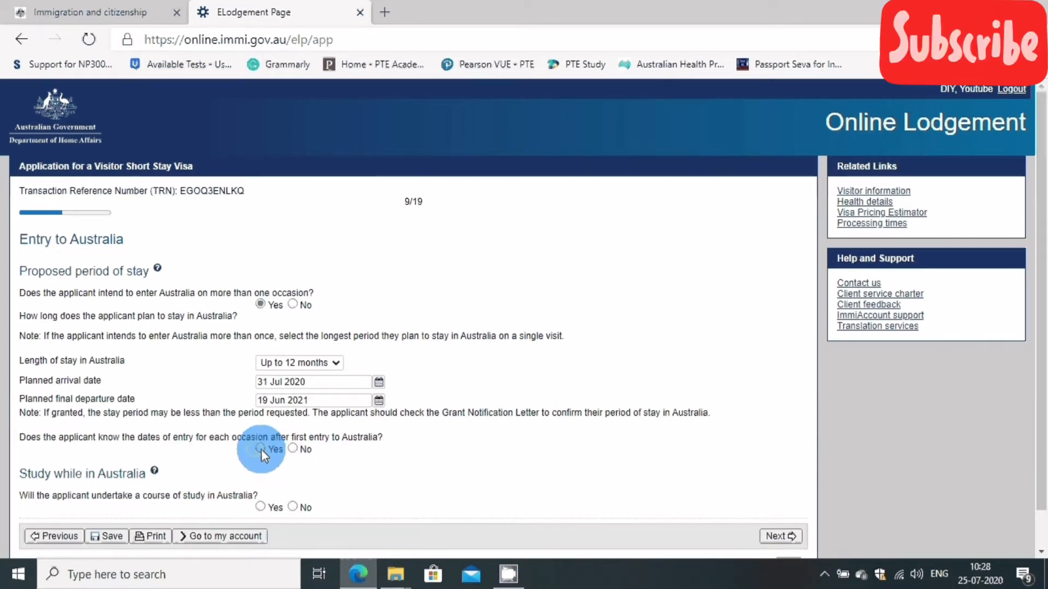
left_click(38, 500)
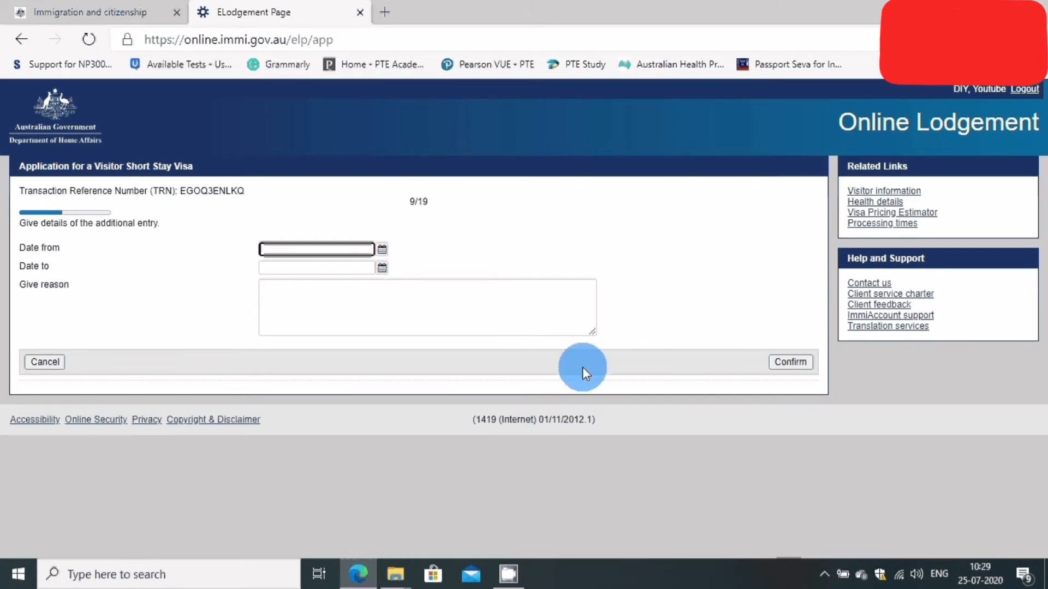
left_click(53, 366)
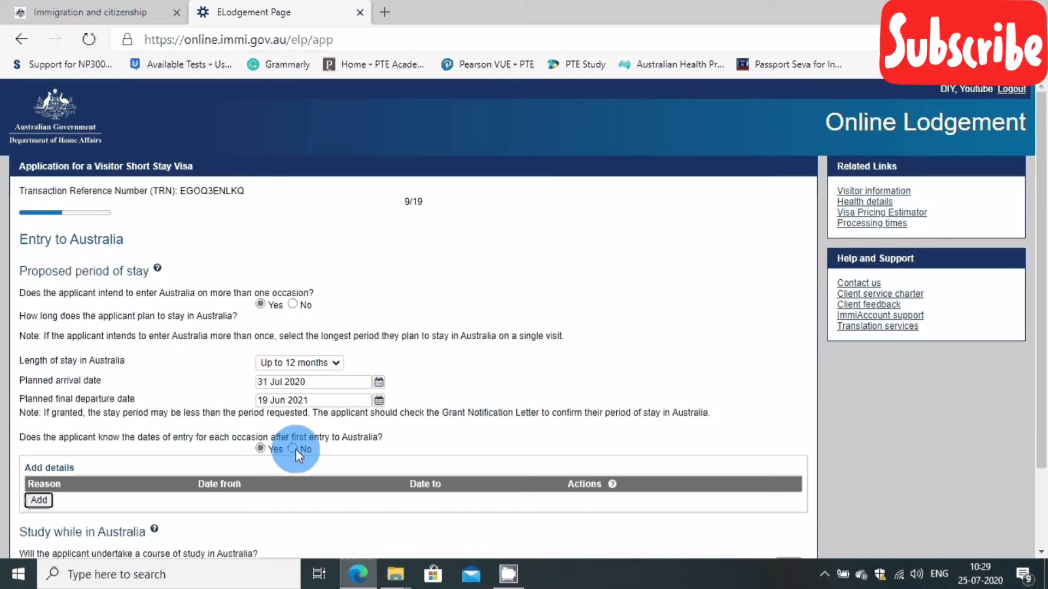
Step: Answer No to knowing the dates of each further entry and give the reason "I dont know"
left_click(293, 448)
scroll(312, 444, "down", 2)
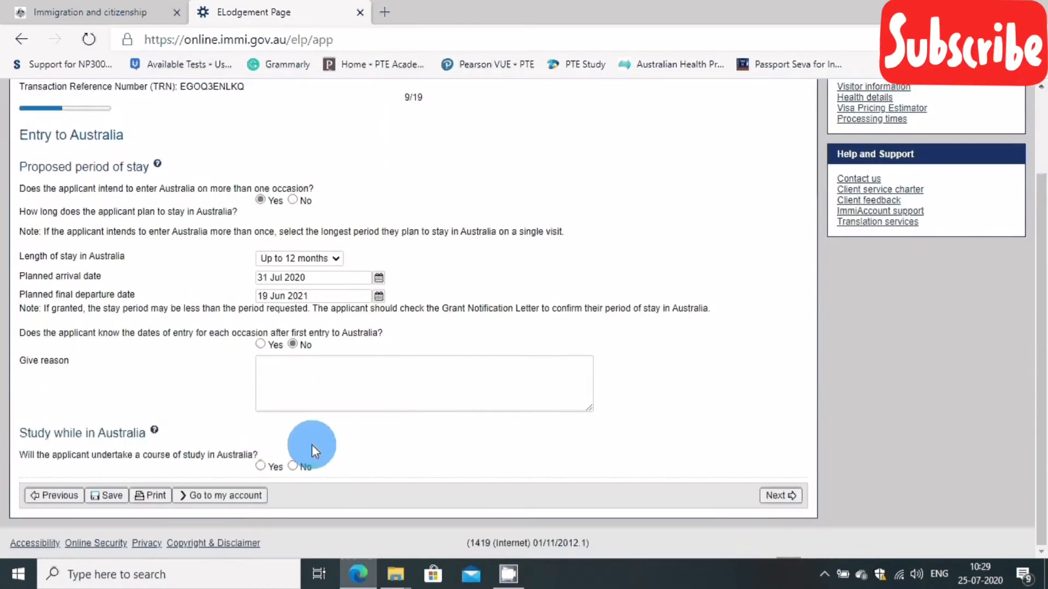
left_click(291, 380)
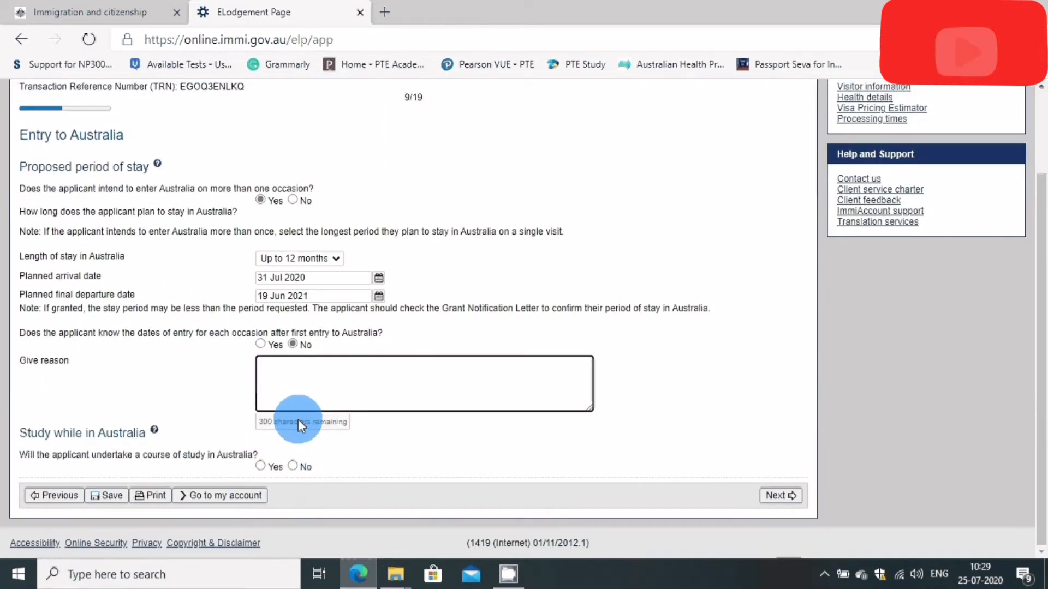
type("I")
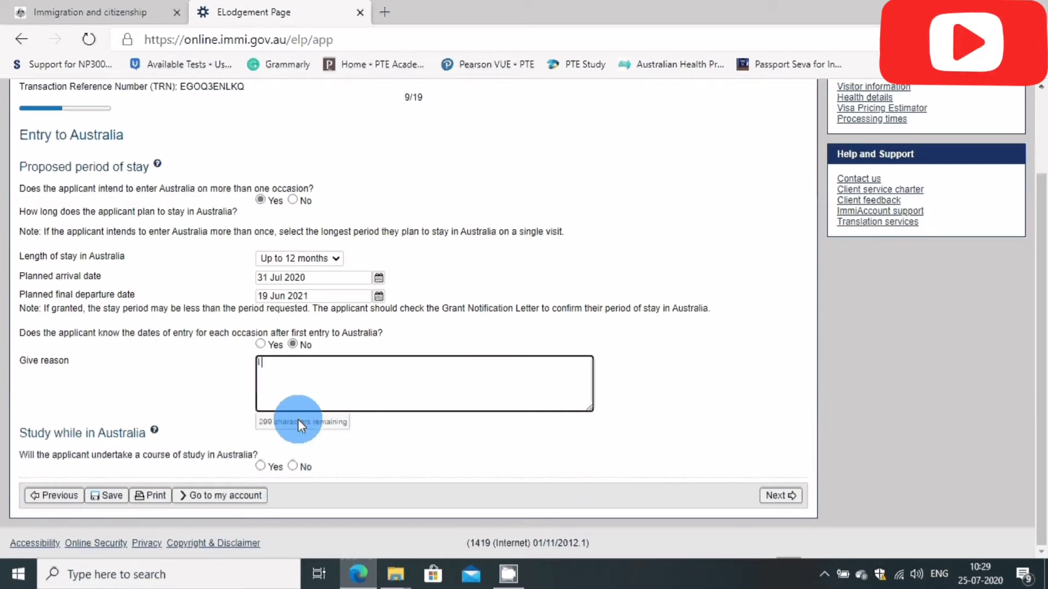
type(" dont know")
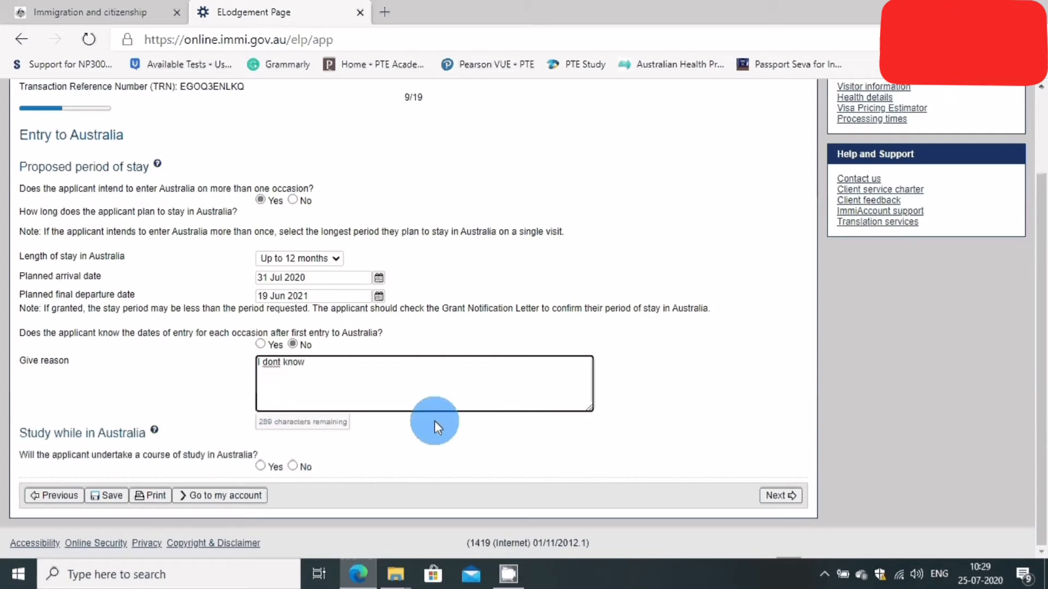
left_click(456, 429)
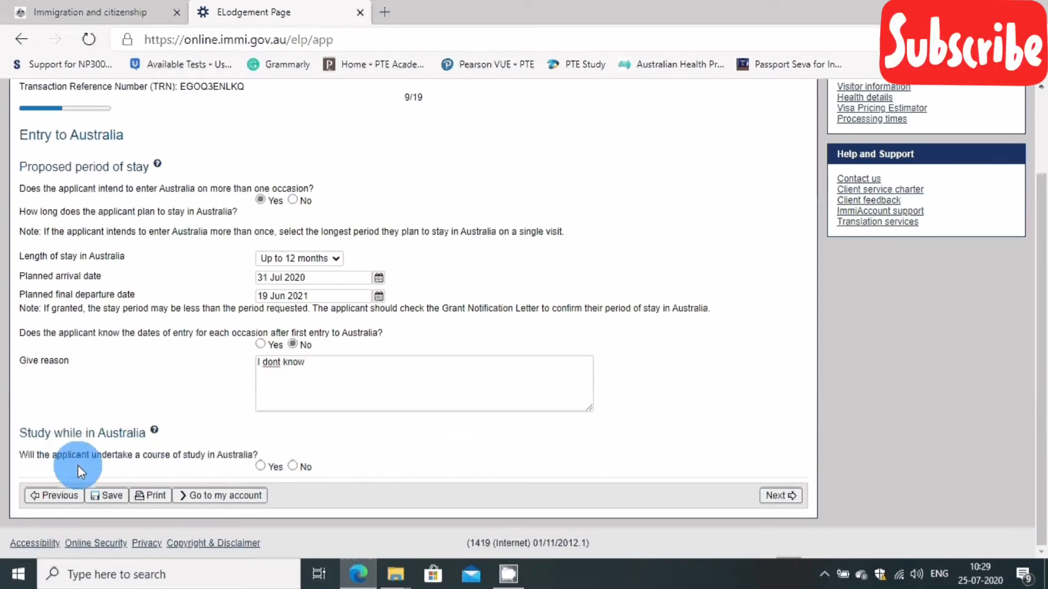
Step: Answer Yes to undertaking a course of study in Australia and examine the course details the form requests
left_click(261, 465)
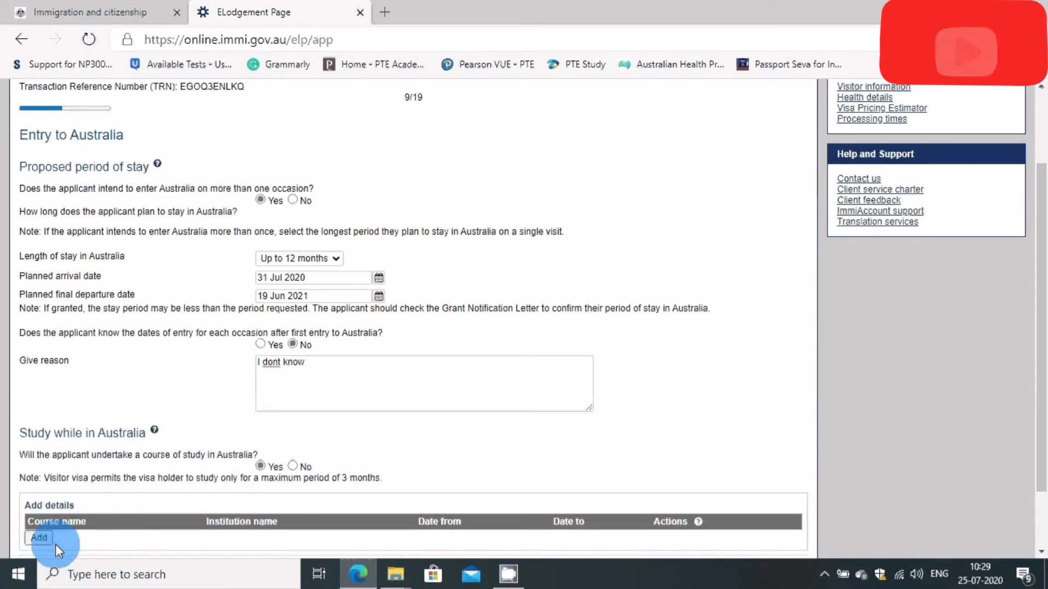
left_click(43, 538)
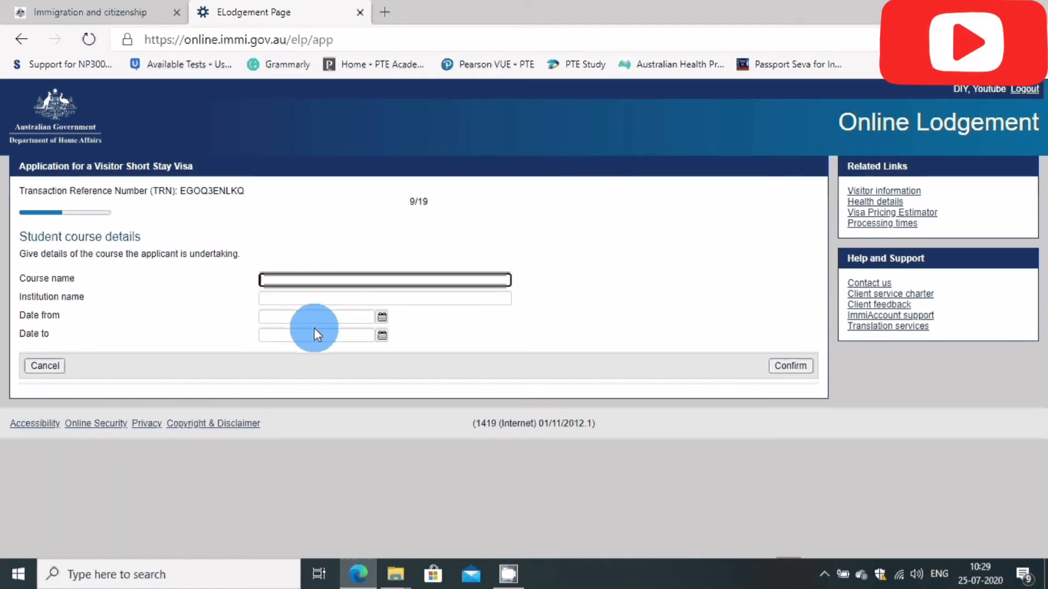
left_click(319, 297)
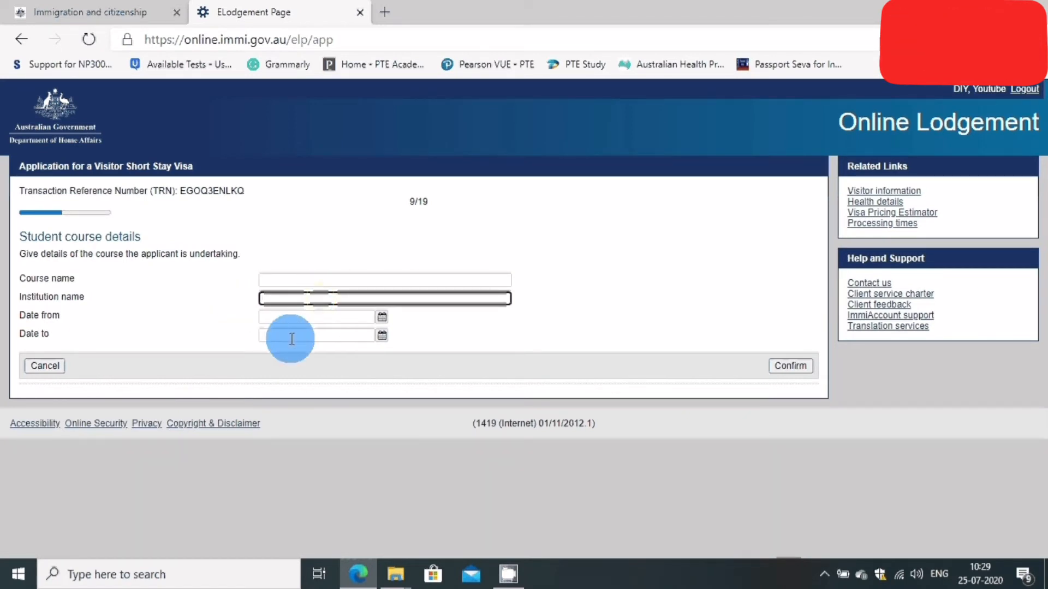
left_click(40, 367)
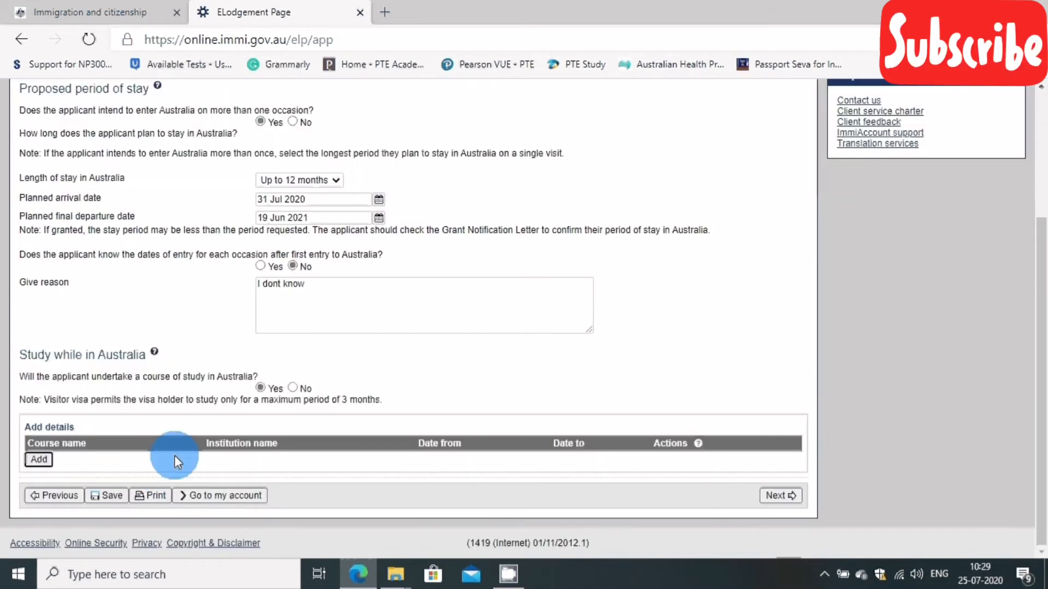
Step: Answer No to undertaking a course of study in Australia and continue with the application
left_click(293, 388)
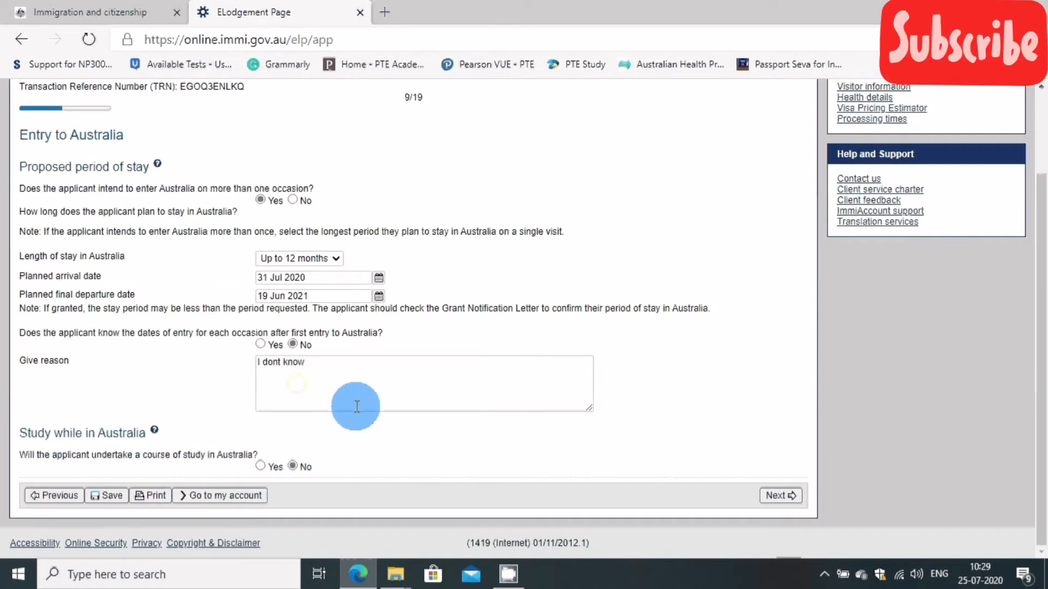
left_click(788, 494)
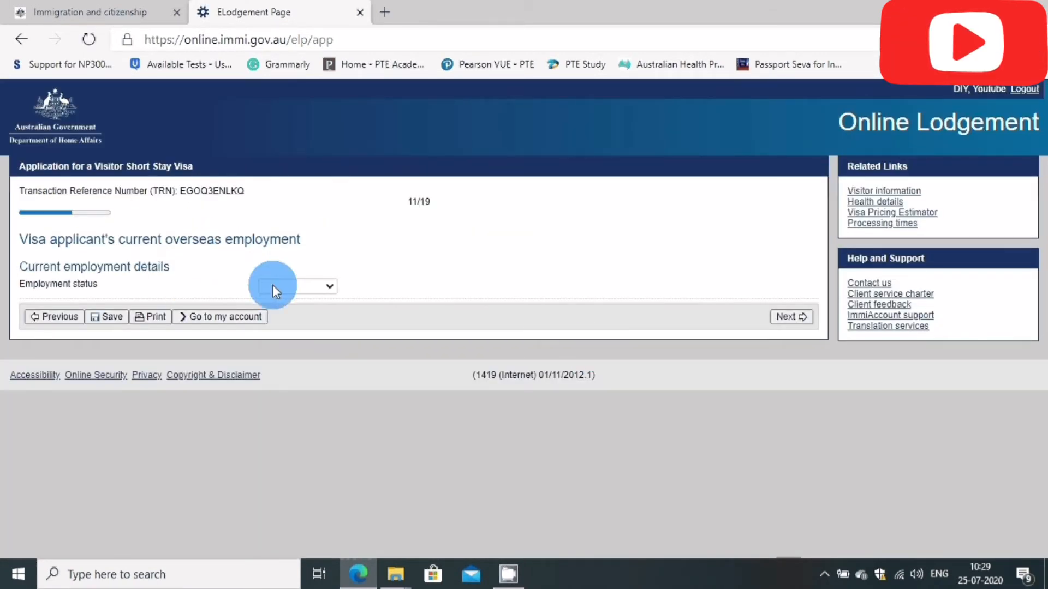
Step: Set the employment status to Employed and examine the occupation grouping options and the organisation address fields
left_click(286, 285)
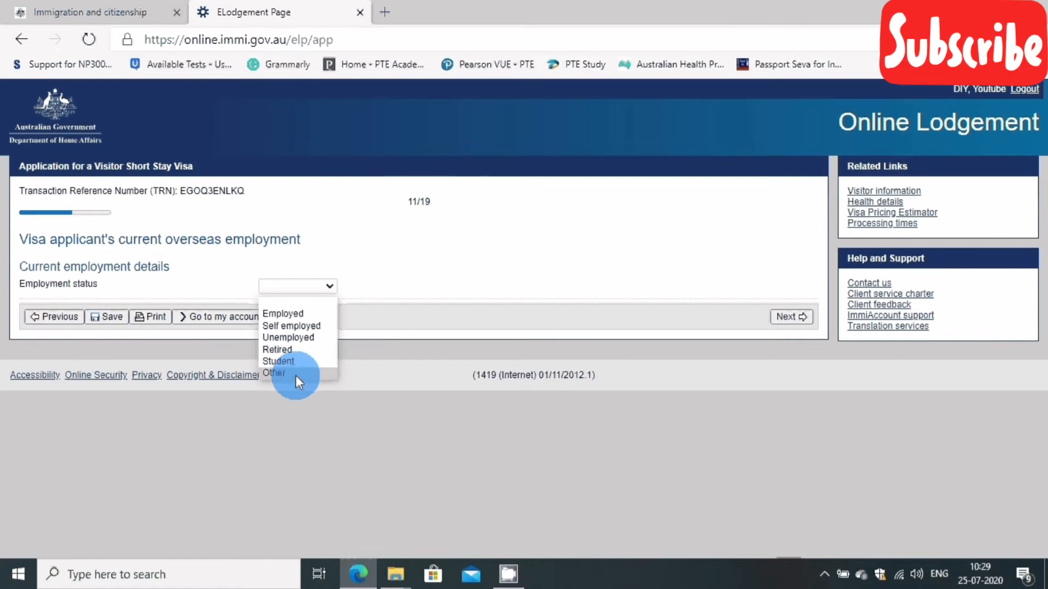
left_click(301, 313)
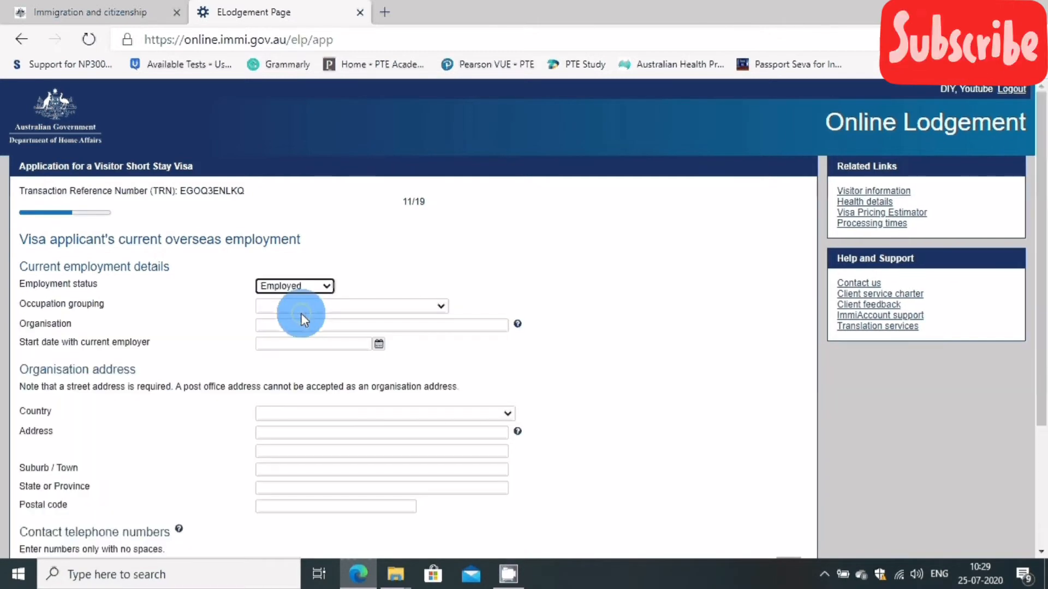
scroll(120, 318, "down", 1)
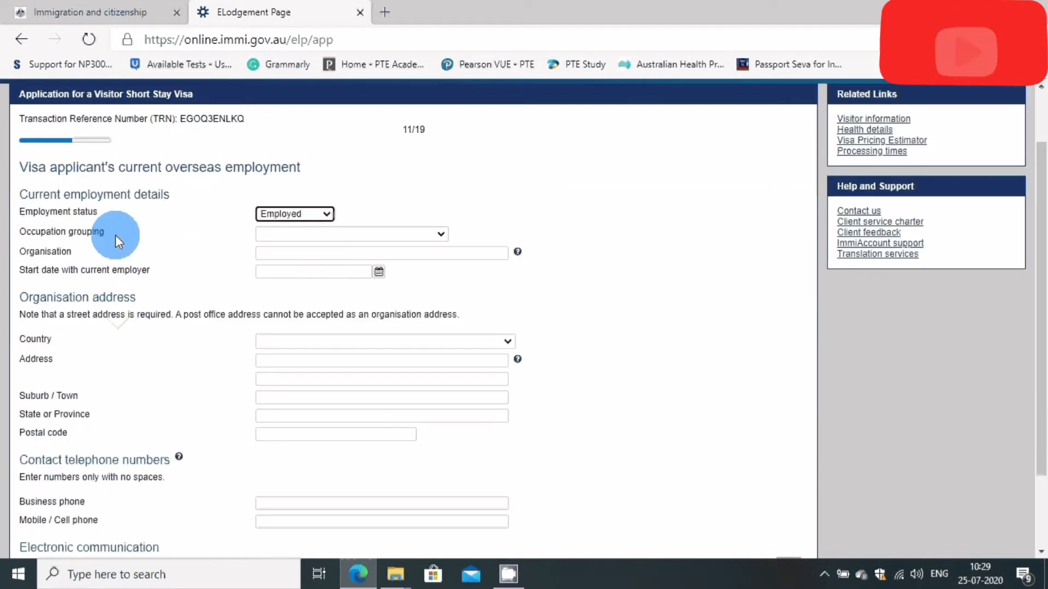
left_click(284, 235)
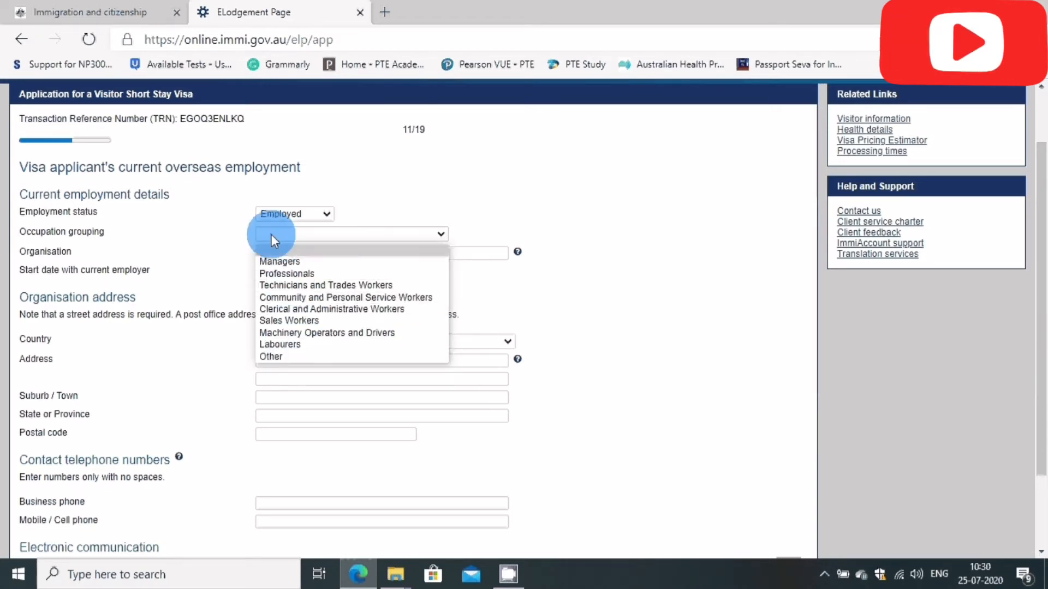
left_click(220, 228)
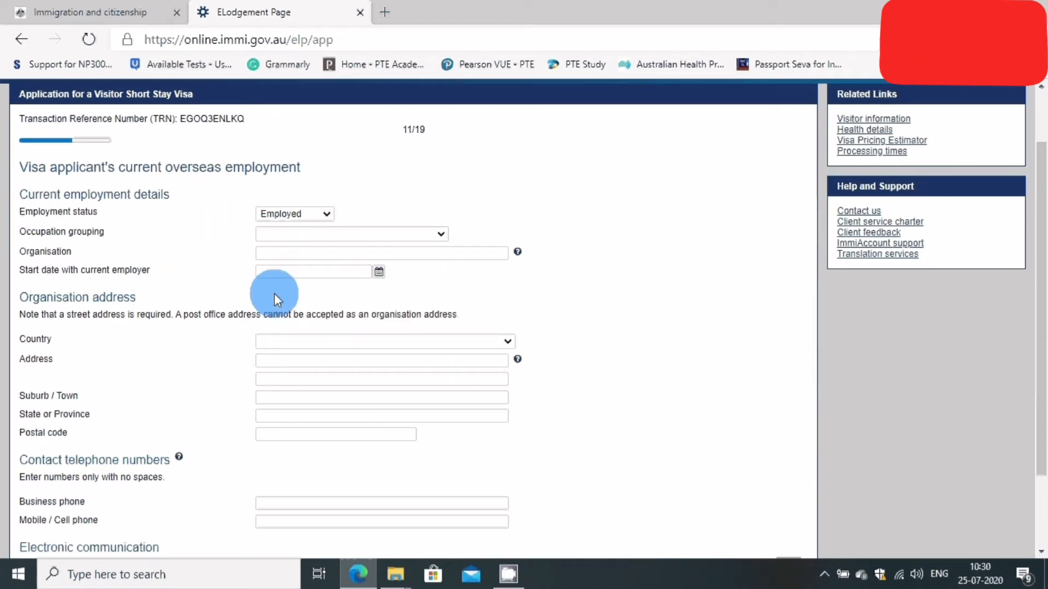
scroll(181, 305, "down", 2)
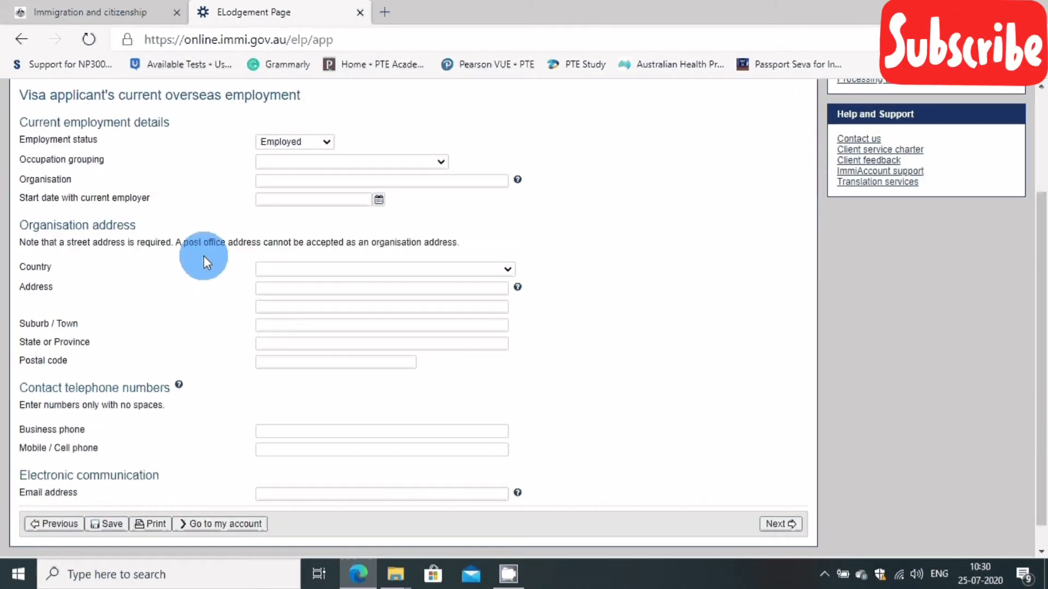
left_click(287, 271)
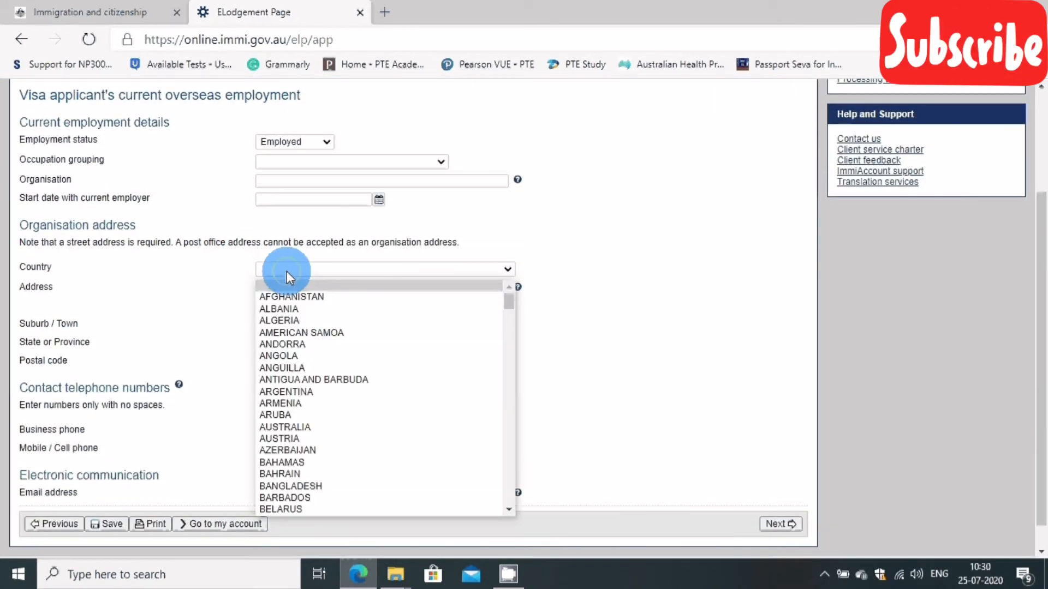
left_click(287, 271)
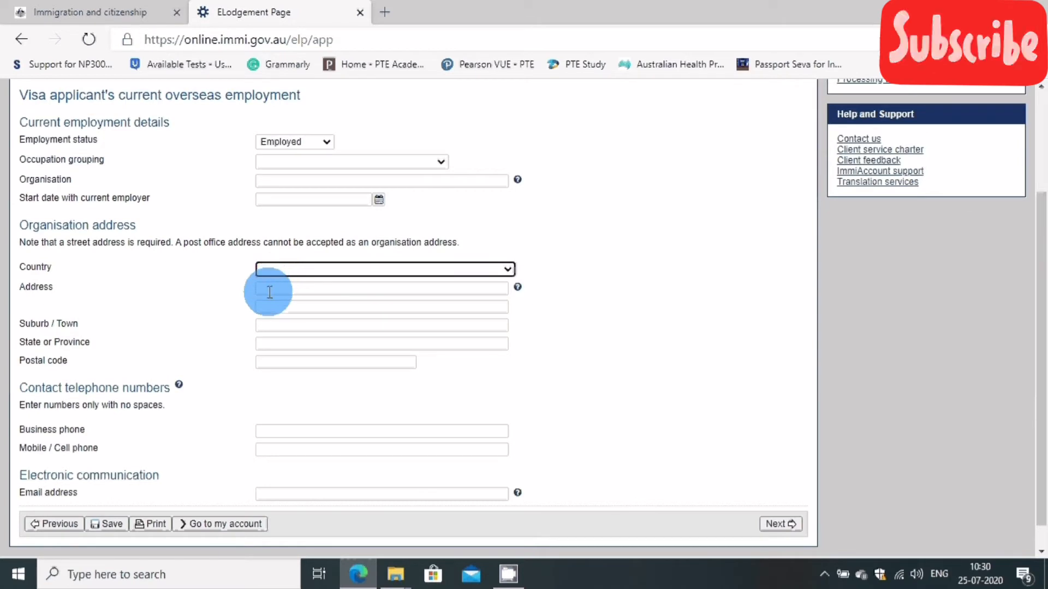
Step: Set the employment status to Self employed and examine the organisation and contact fields the form requests
scroll(210, 377, "down", 1)
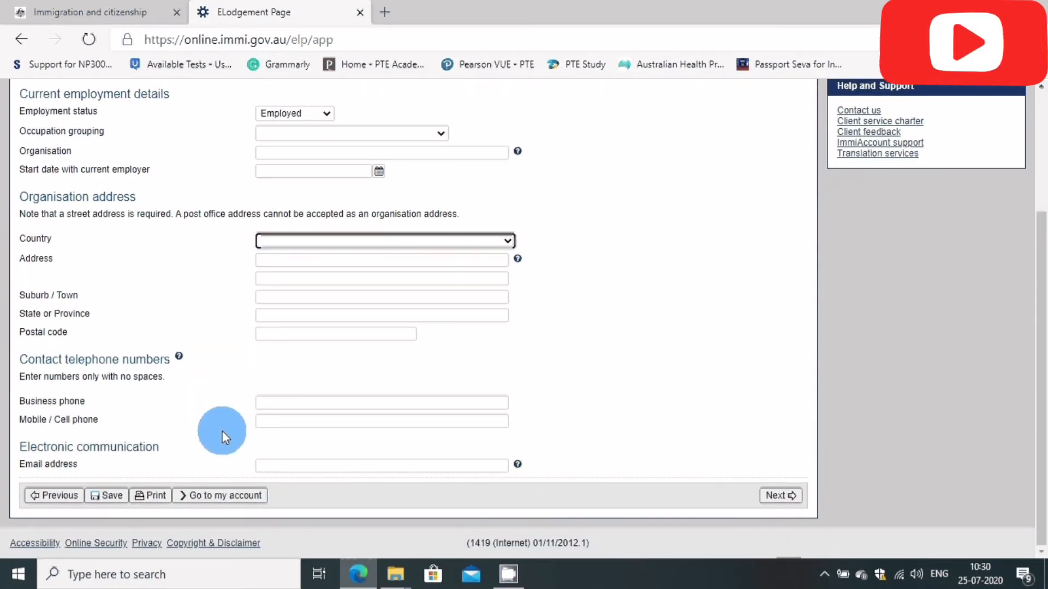
scroll(248, 323, "up", 3)
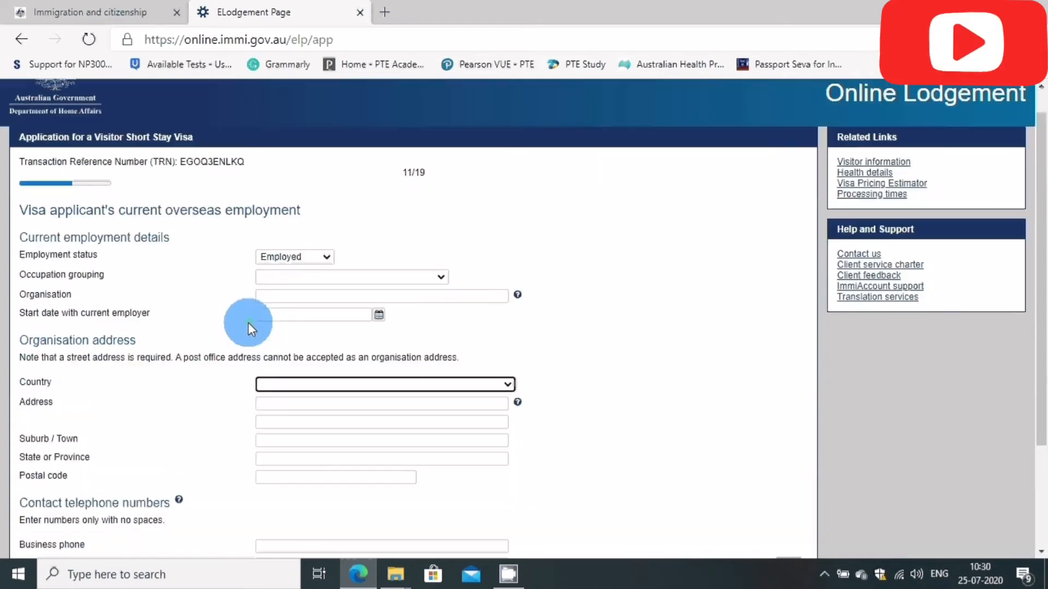
left_click(302, 257)
left_click(304, 295)
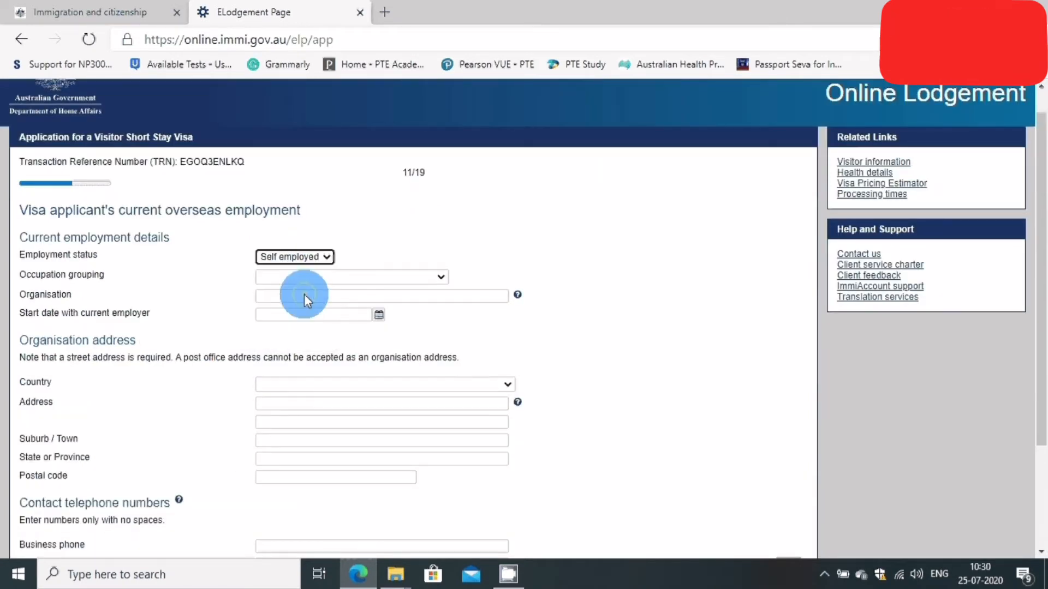
scroll(257, 303, "down", 3)
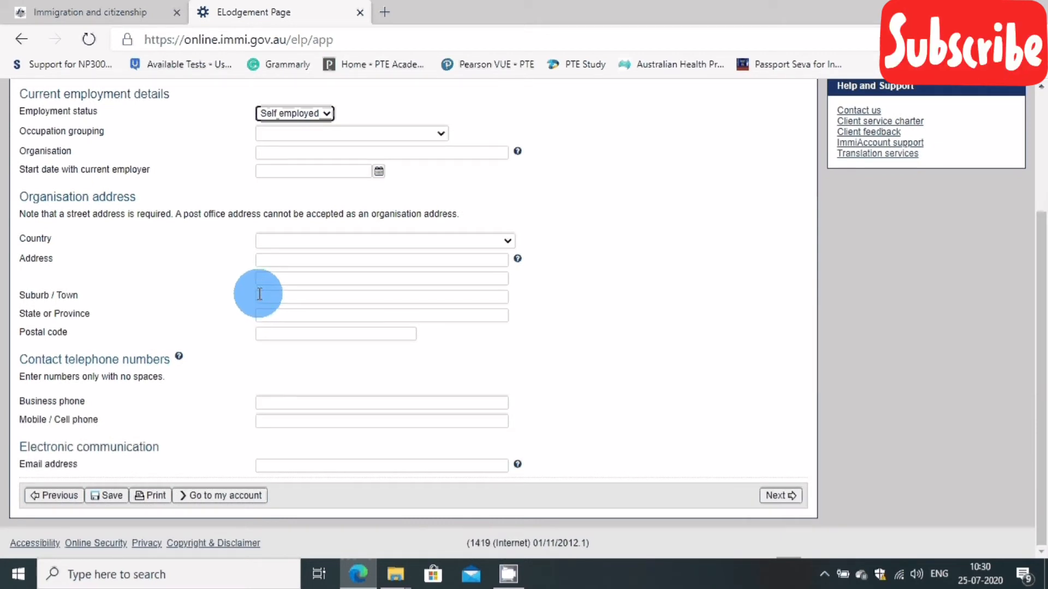
Step: Set the employment status to Unemployed and examine the start date and last employment position fields
left_click(304, 113)
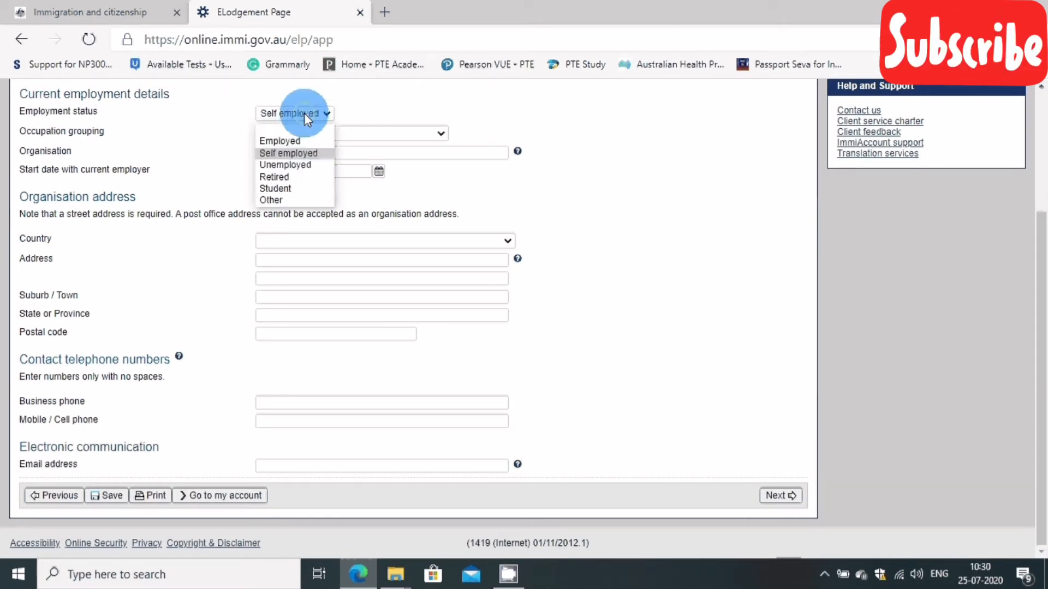
left_click(304, 163)
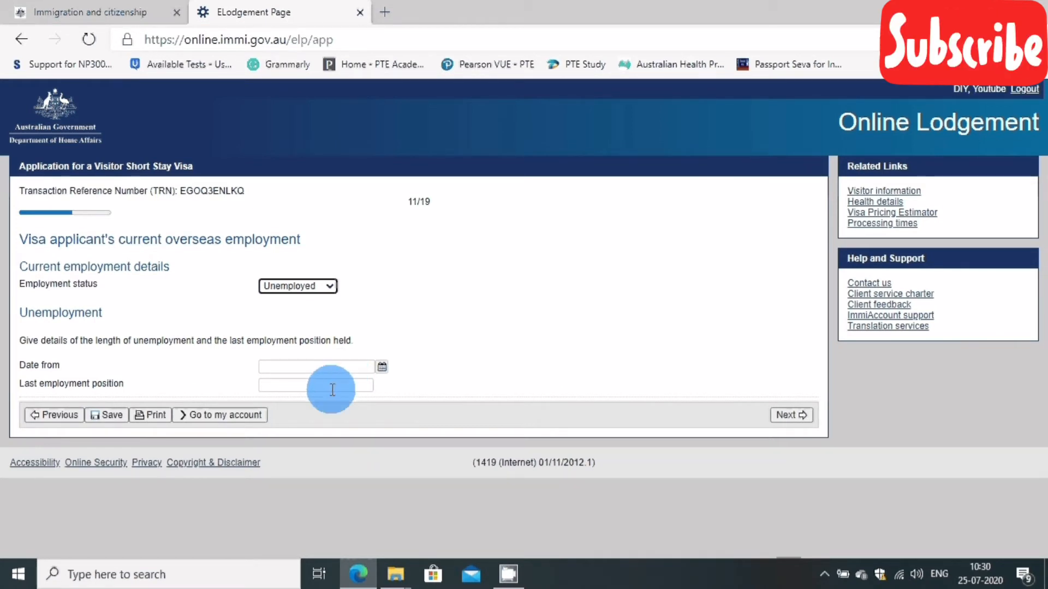
left_click(297, 385)
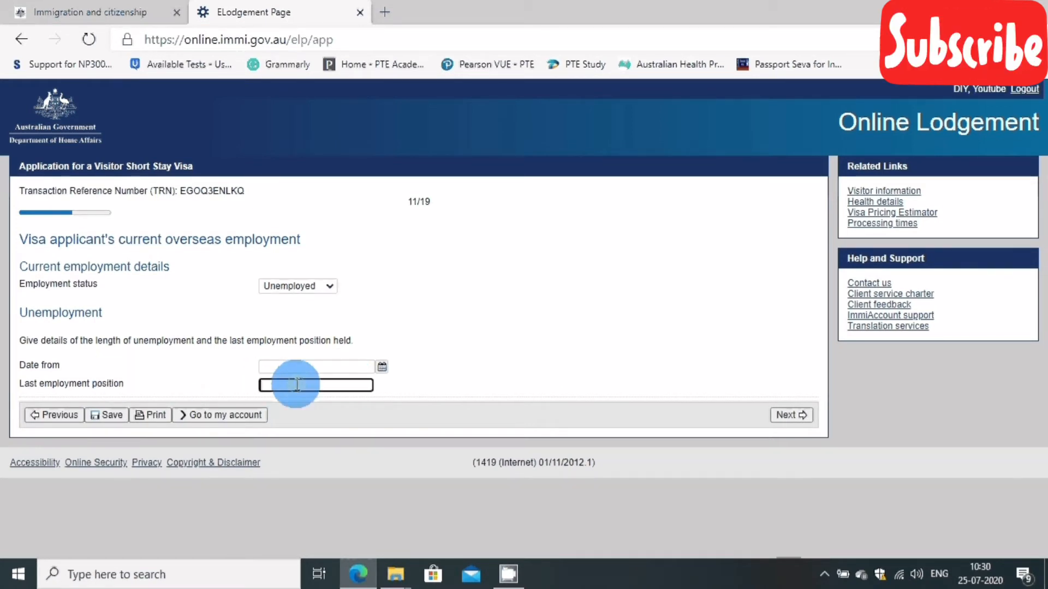
left_click(292, 367)
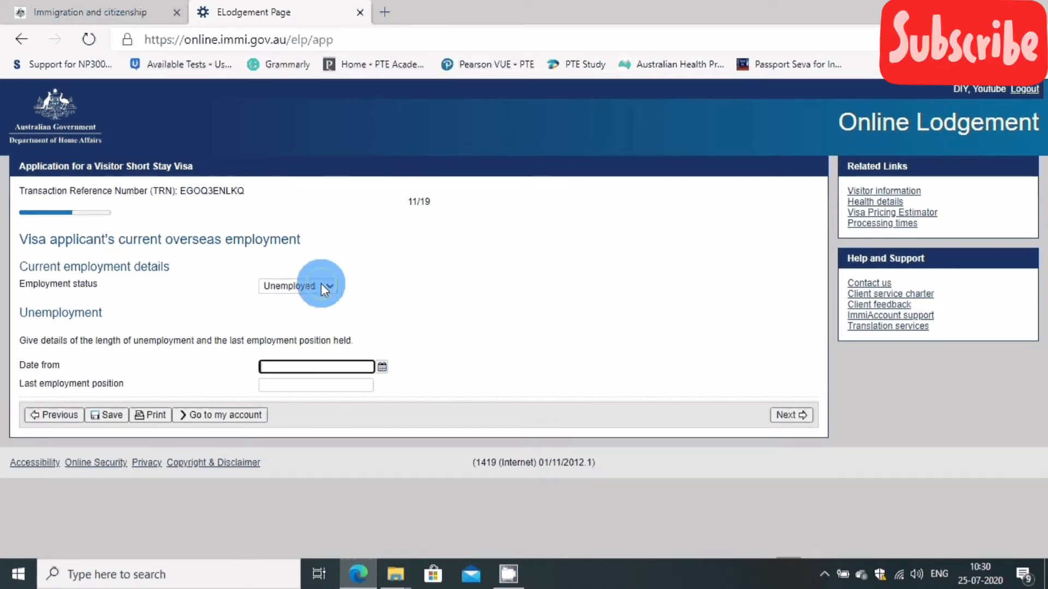
Step: Try the employment statuses Retired and Student, examining the retirement date and student course fields
left_click(319, 283)
left_click(306, 352)
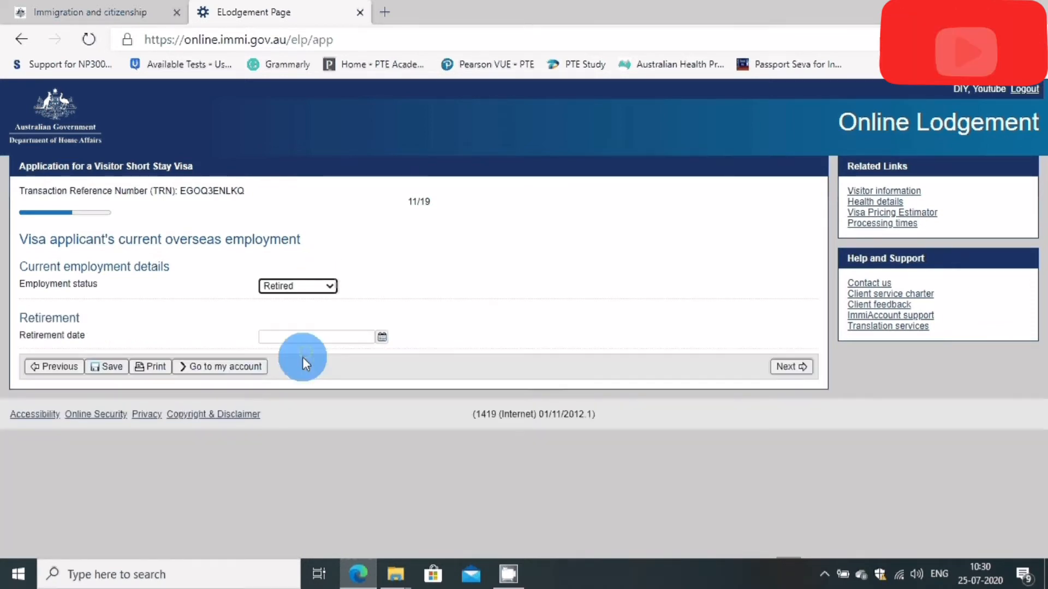
left_click(329, 283)
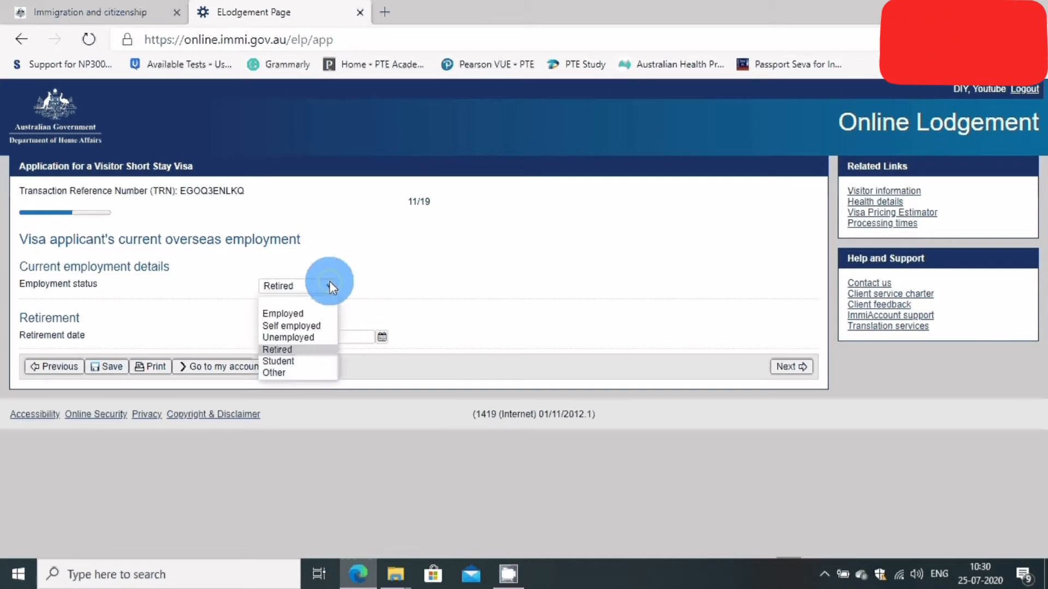
left_click(321, 359)
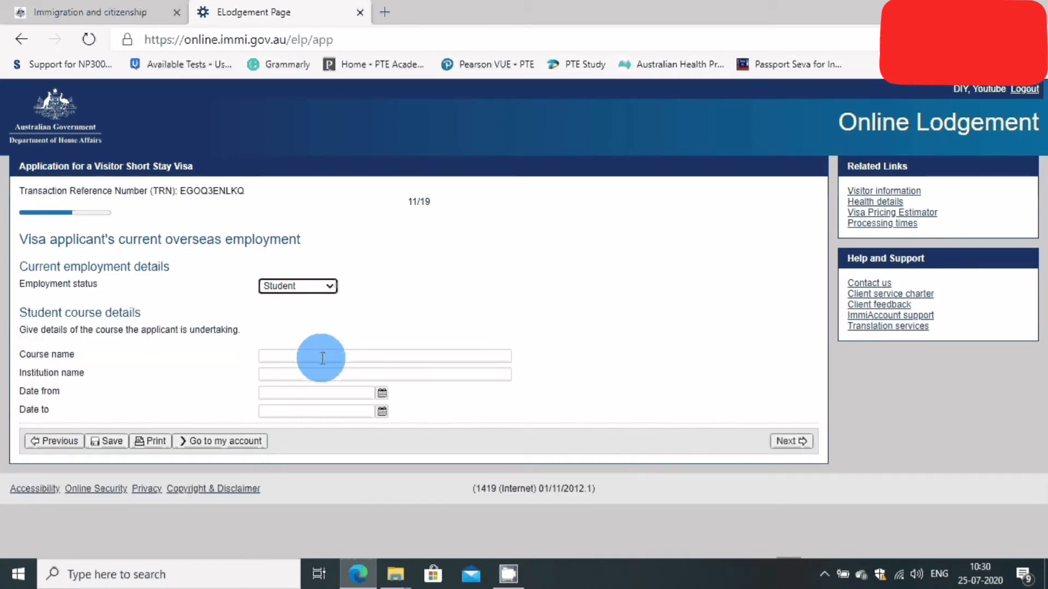
left_click(322, 358)
left_click(321, 375)
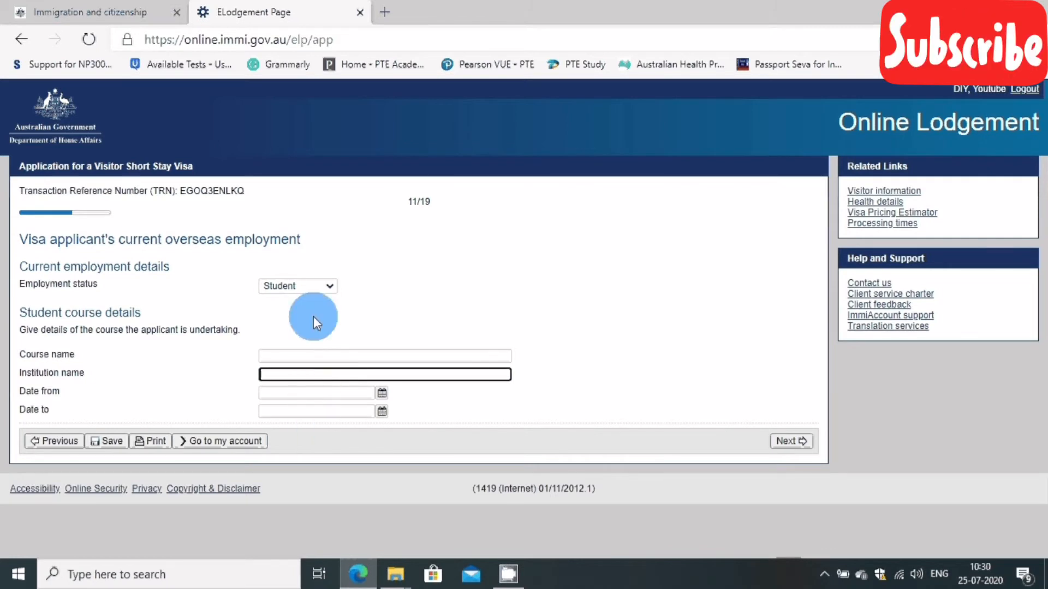
Step: Set the employment status to Other, give the details "asdfghjh" and continue with the application
left_click(316, 287)
left_click(304, 372)
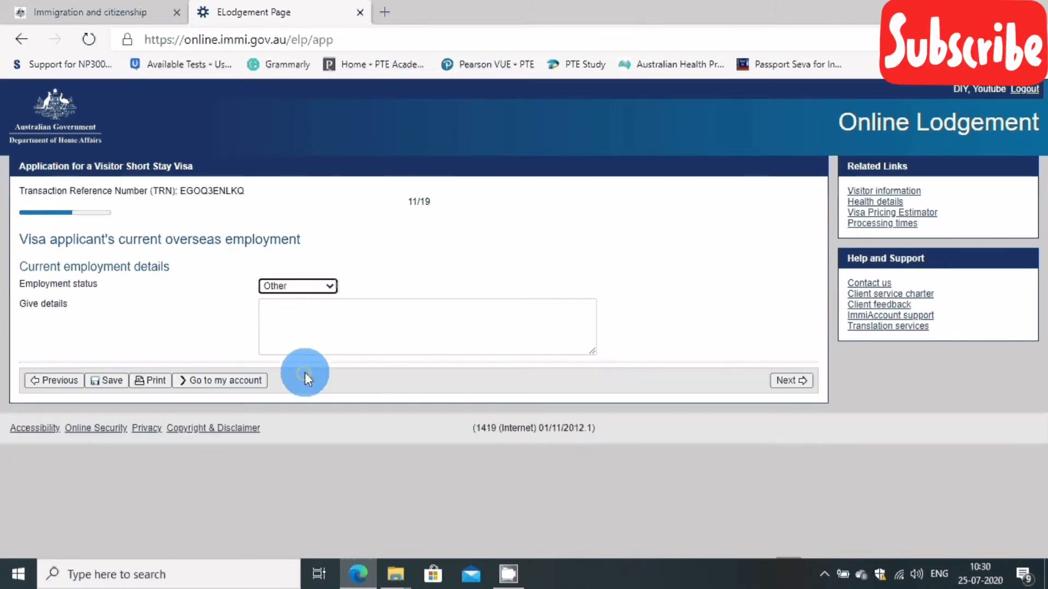
left_click(311, 327)
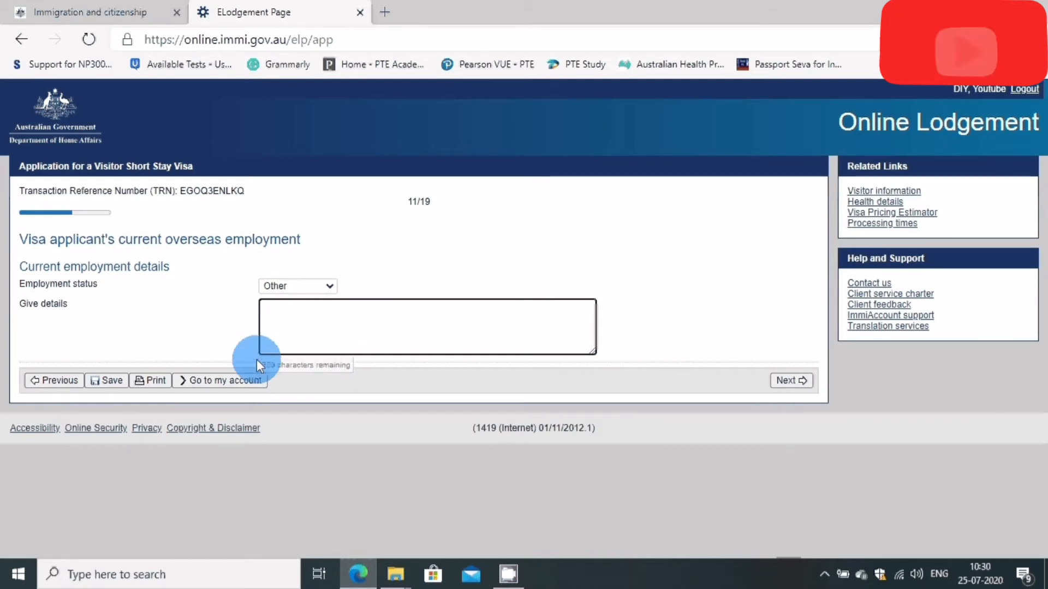
type("asdfghjh")
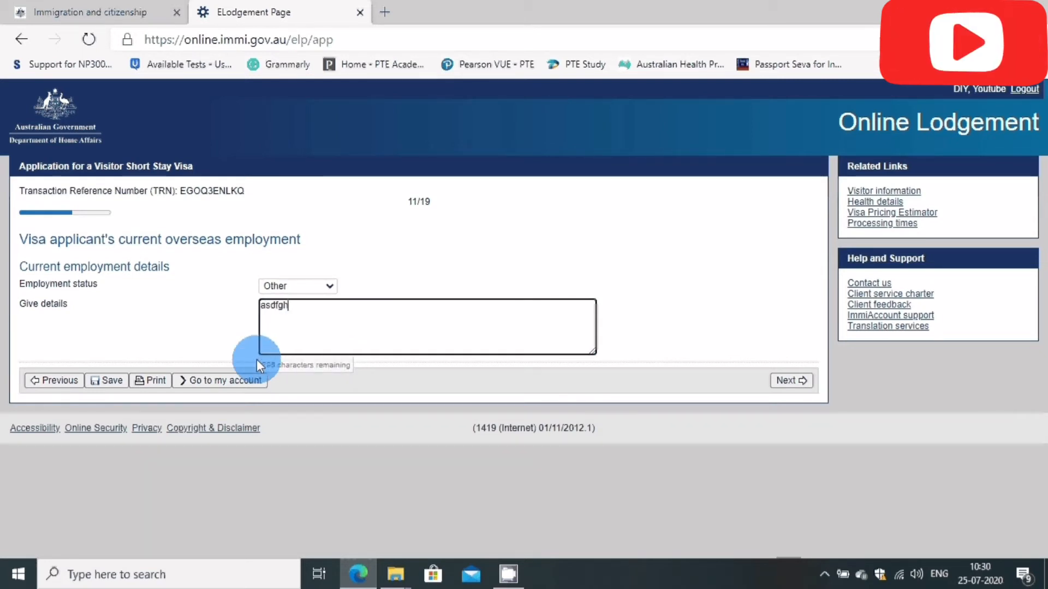
left_click(782, 380)
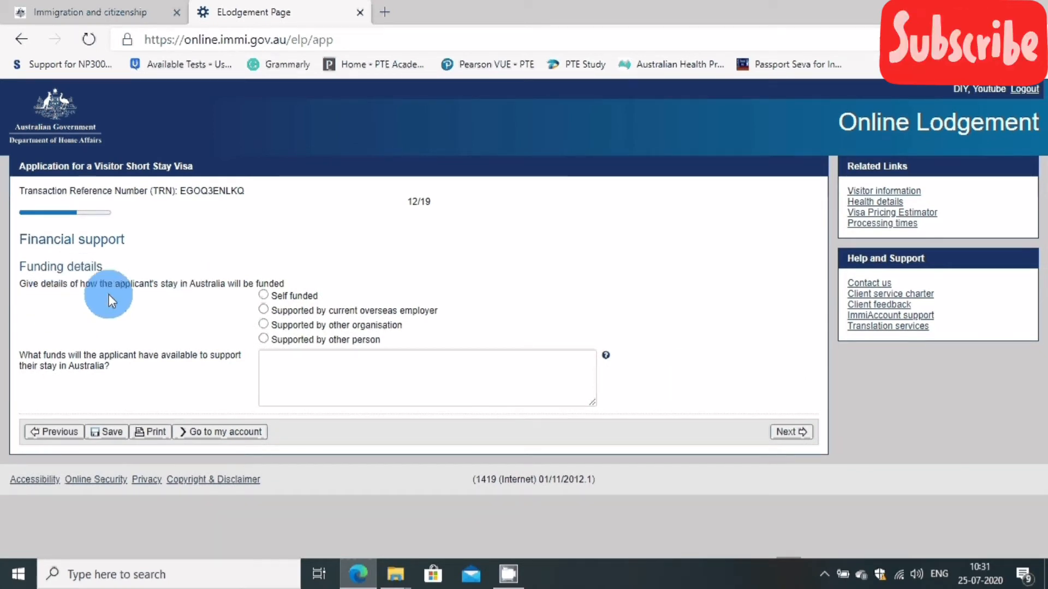
Step: Try the funding options Self funded, Supported by current overseas employer and Supported by other organisation, comparing the details each requests
left_click(265, 295)
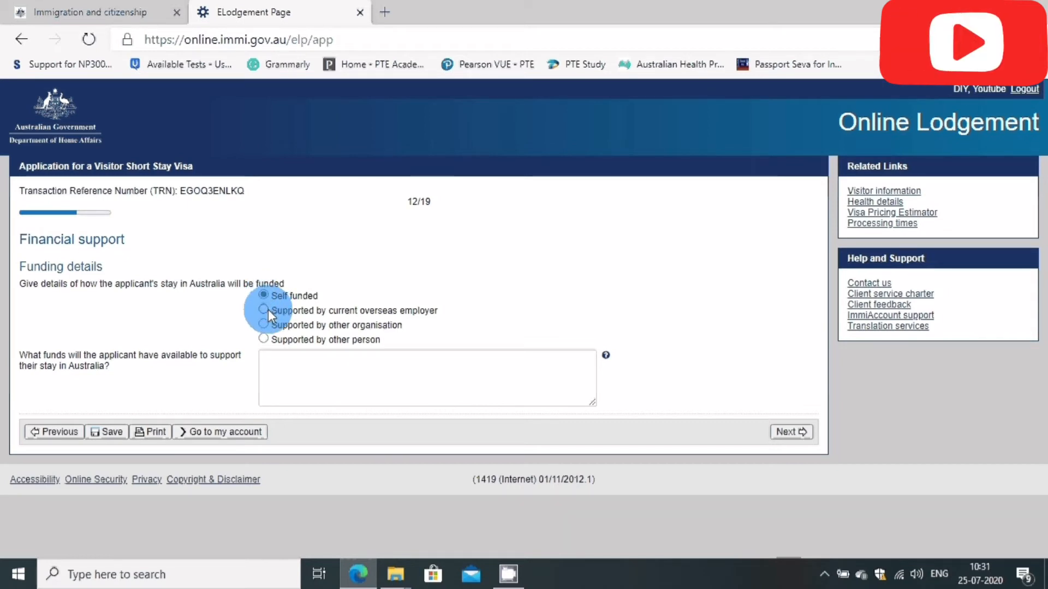
left_click(271, 310)
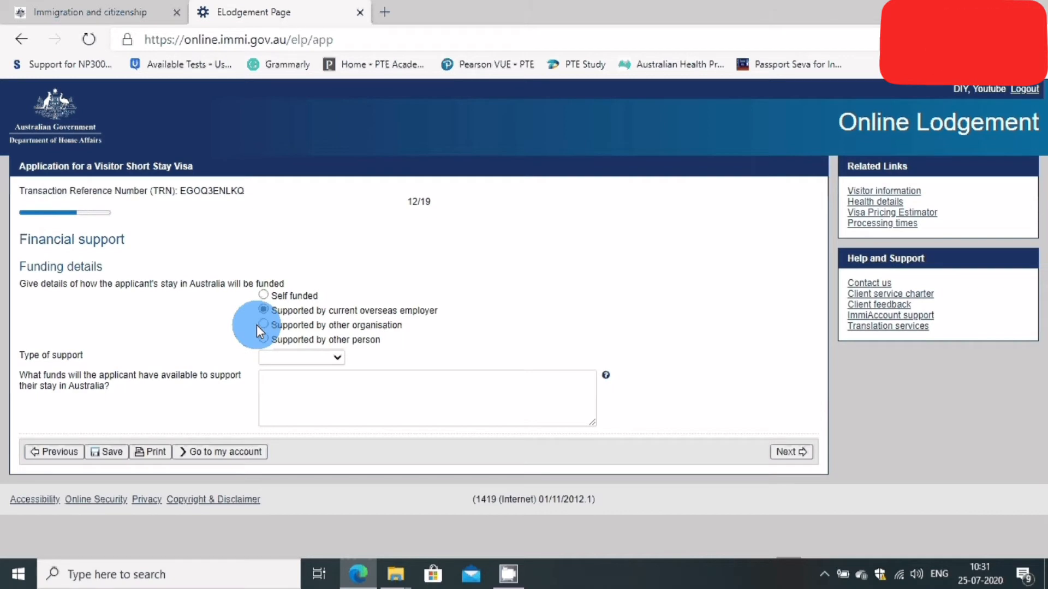
left_click(272, 323)
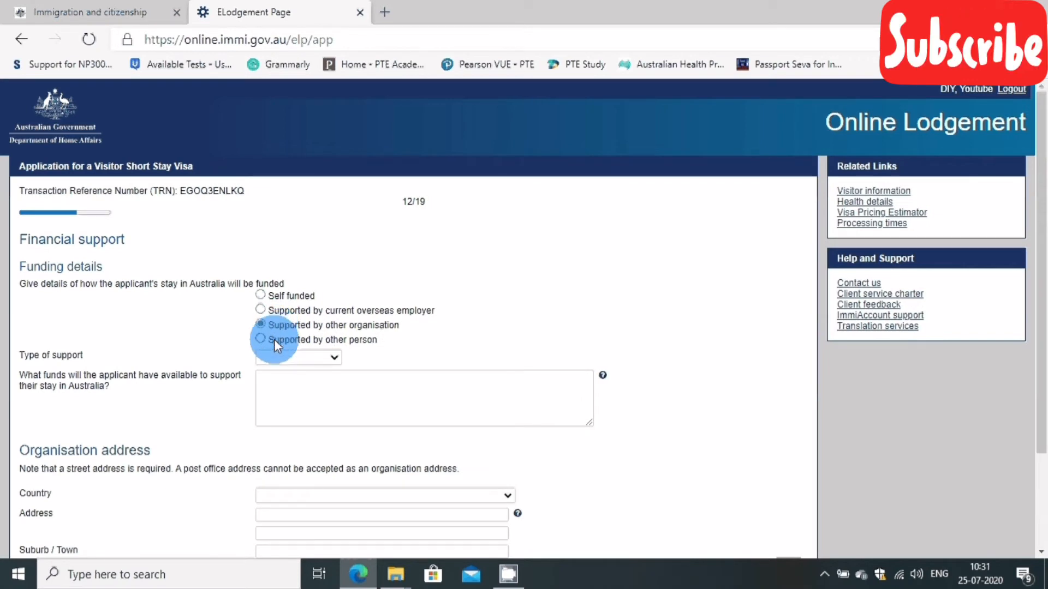
Step: Choose Supported by other person as the funding and examine the type of support and relationship fields
left_click(273, 340)
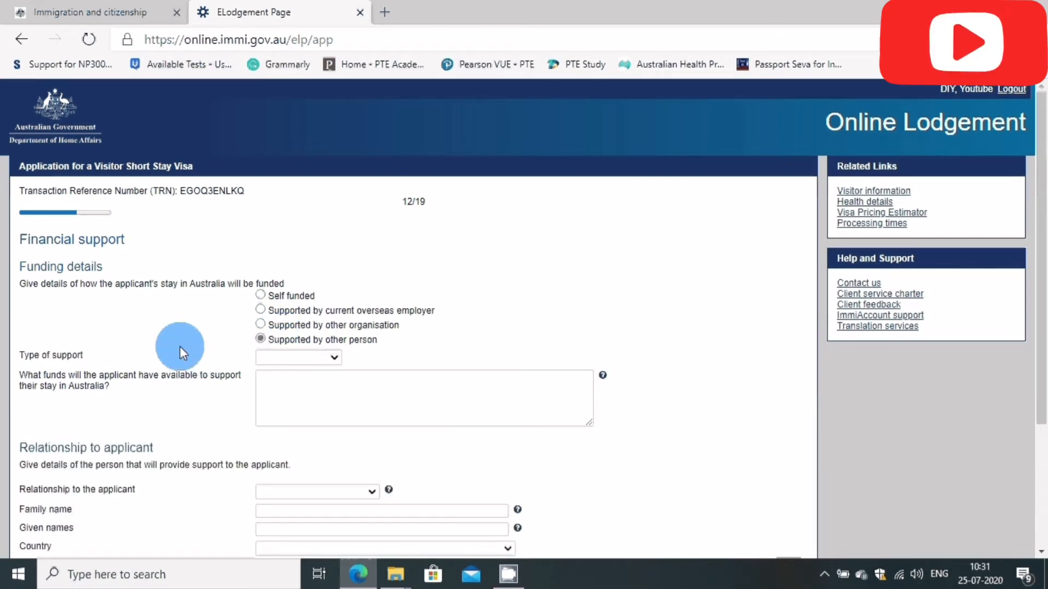
scroll(180, 352, "down", 1)
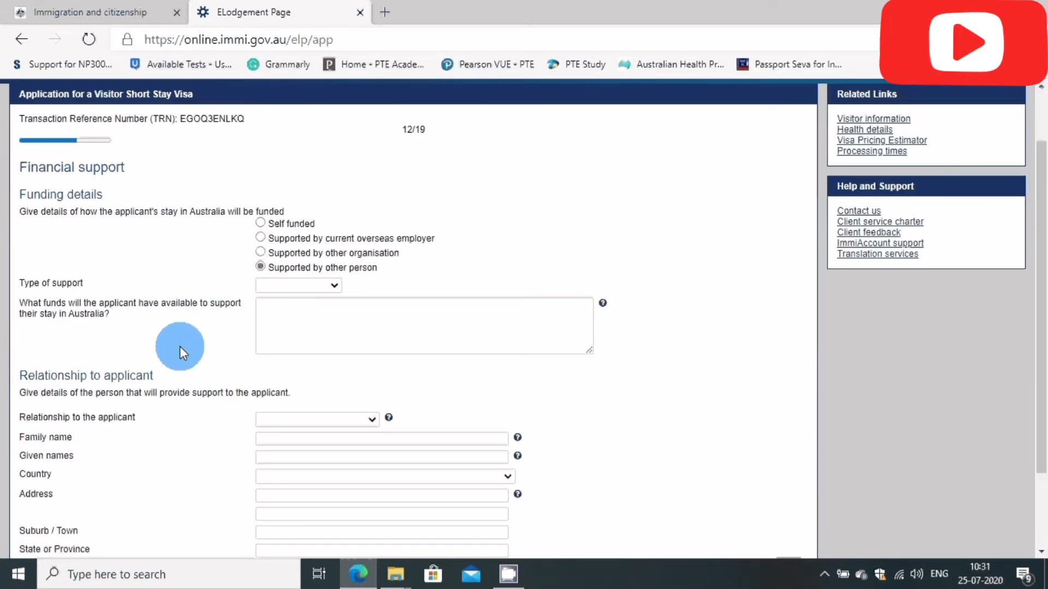
scroll(179, 346, "down", 1)
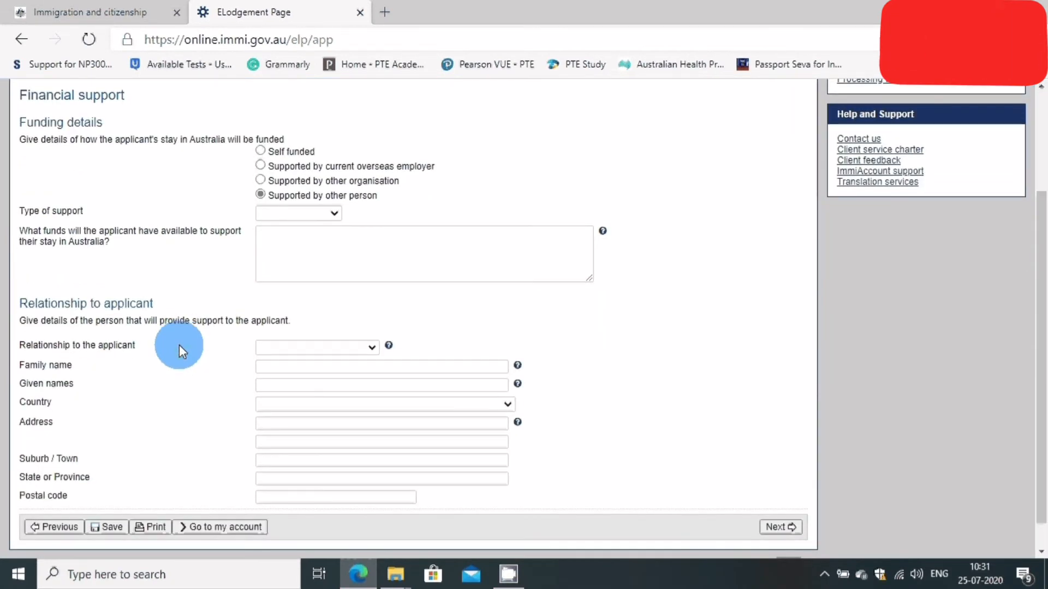
scroll(181, 346, "down", 1)
scroll(184, 336, "up", 2)
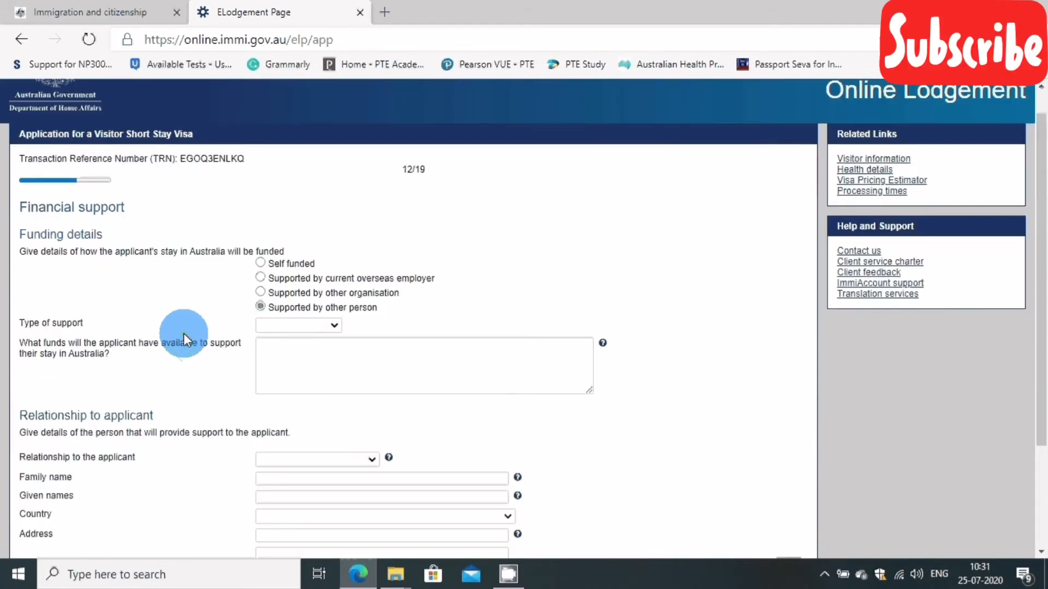
Step: Choose Self funded for the stay, describe the available funds as "sufficient funds" and continue with the application
left_click(260, 264)
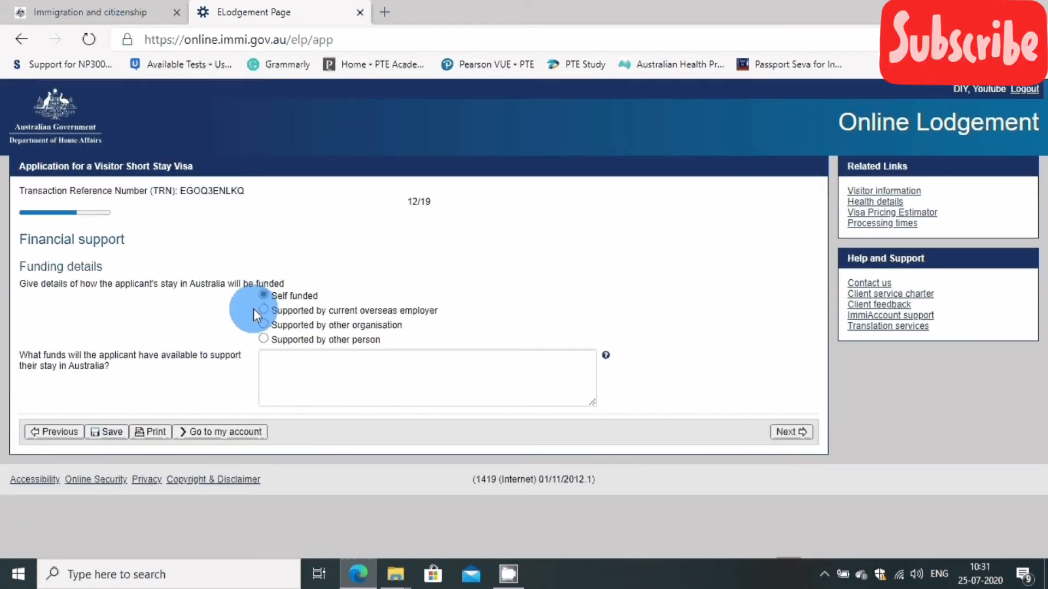
left_click(286, 375)
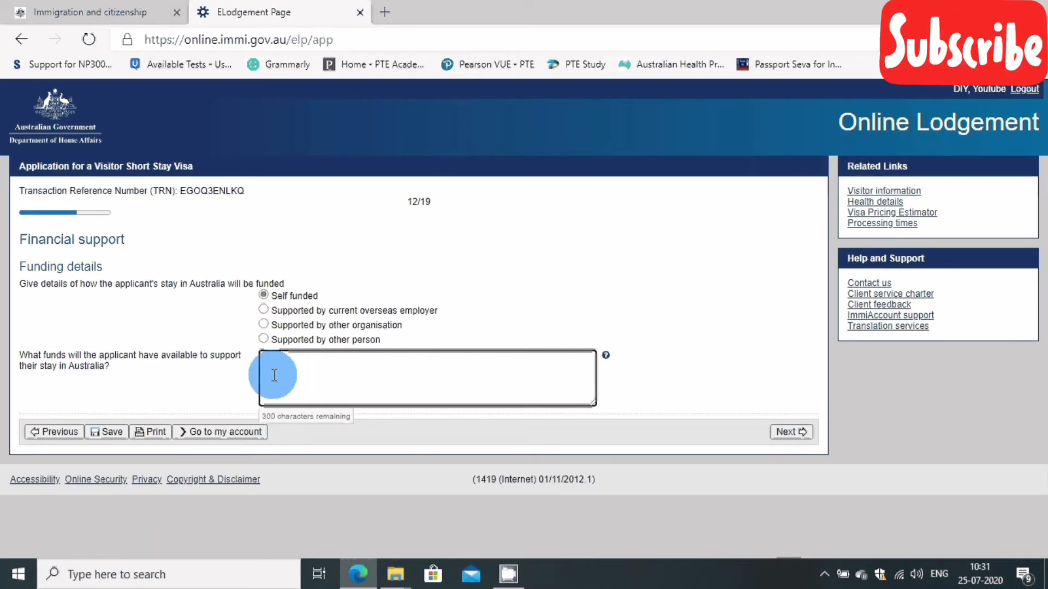
type("sufficient funds")
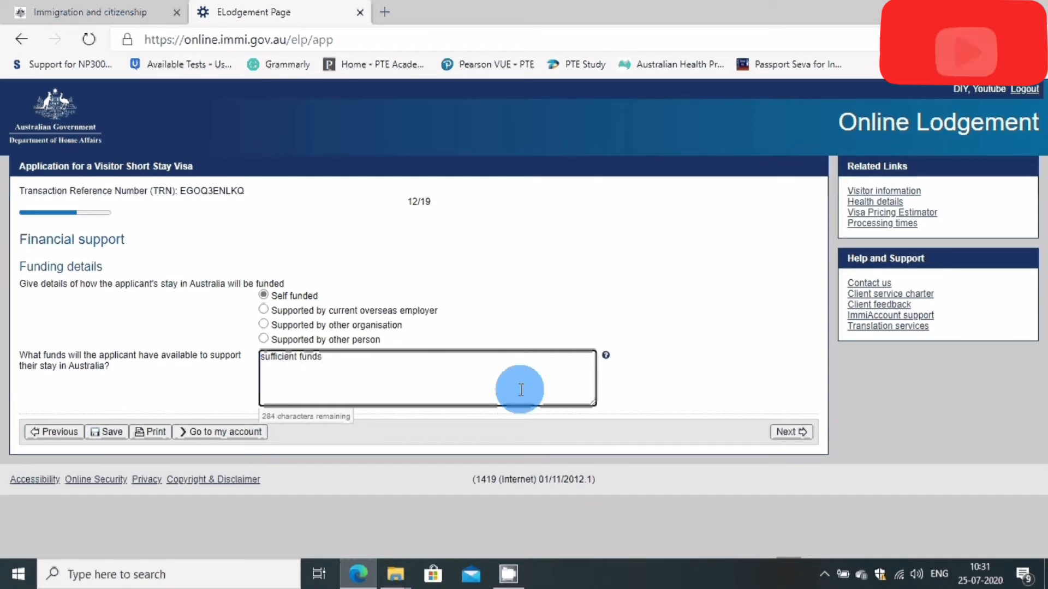
left_click(802, 432)
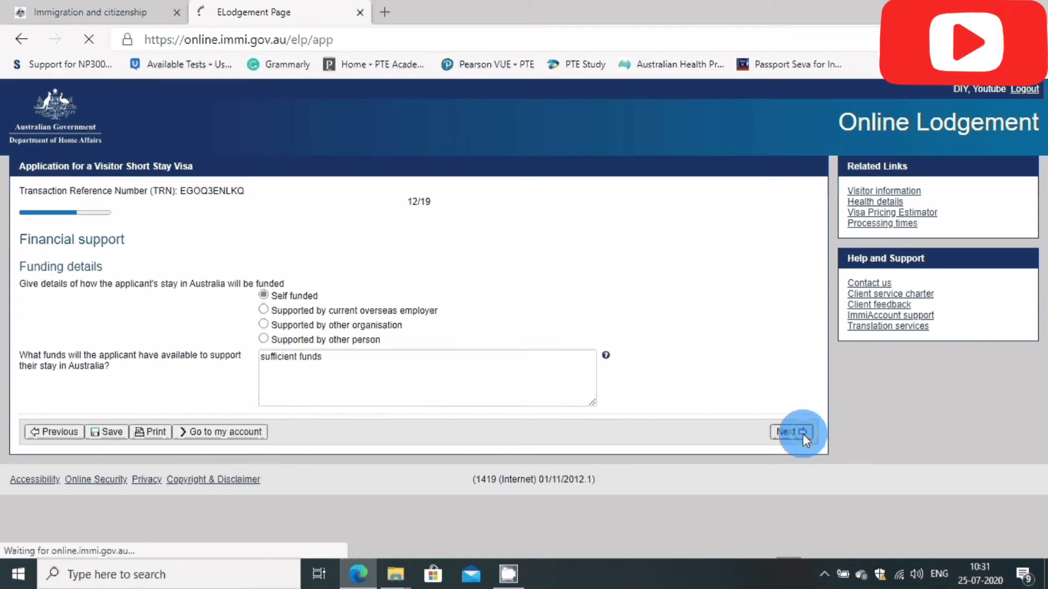
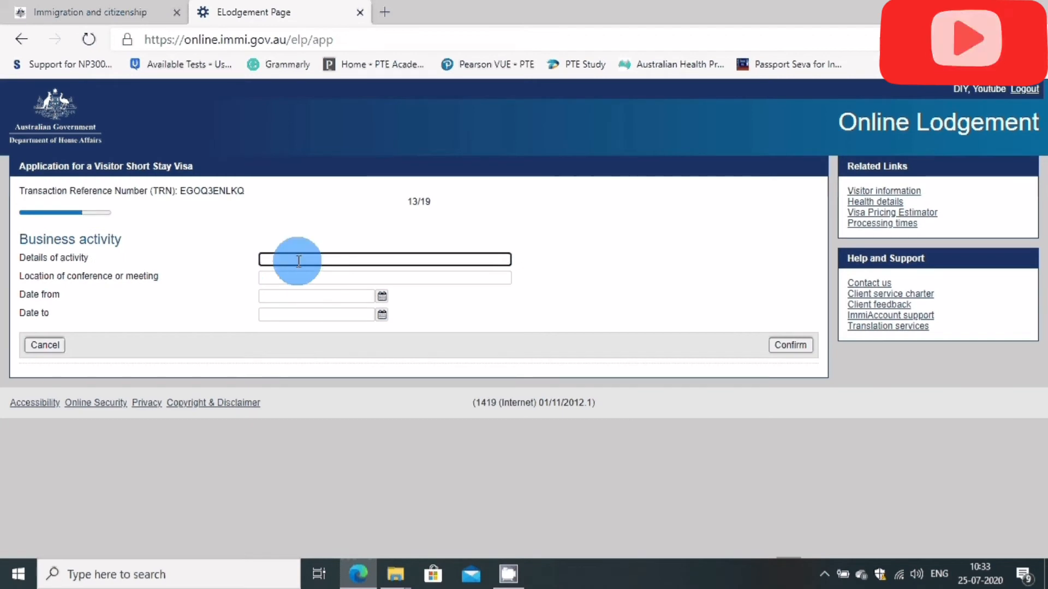
Step: Enter "hshshhhh" as the business activity details and "zcxcdf" as the location of the conference or meeting
type("hshshhhh")
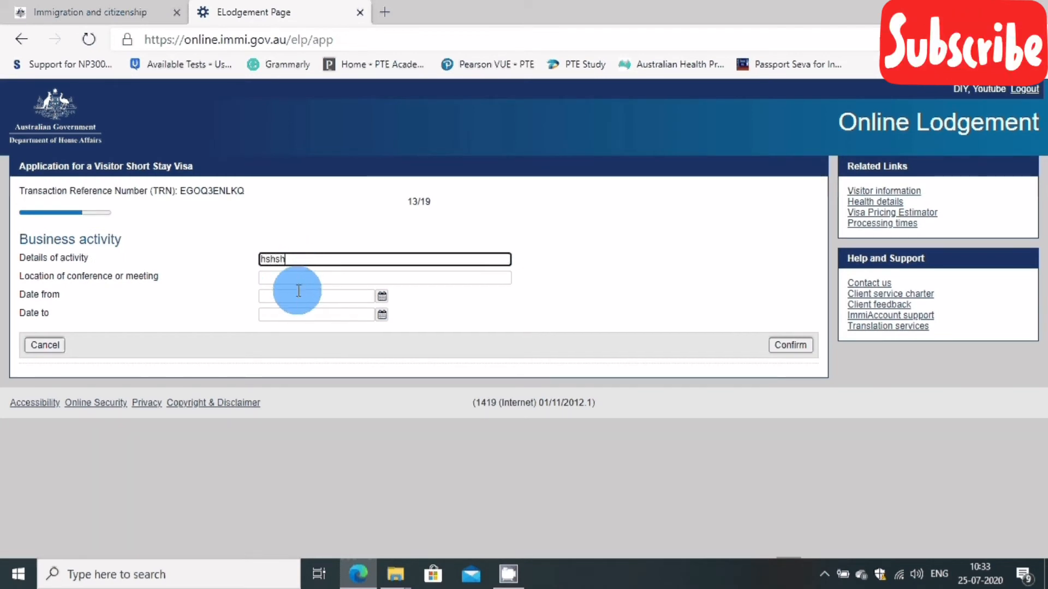
left_click(315, 281)
type("zcxcdf")
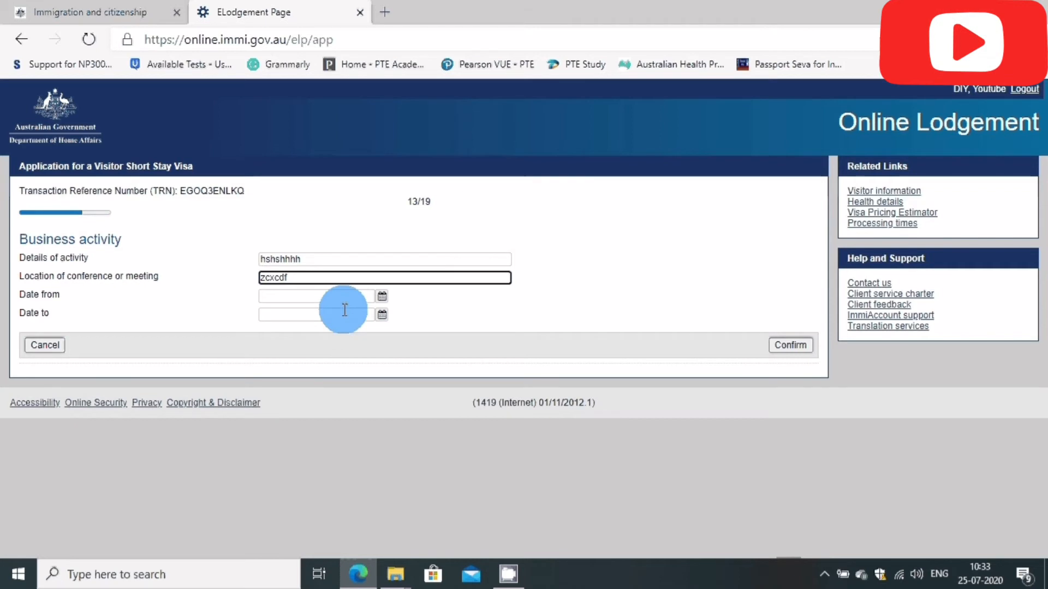
Step: Set the business activity's start date to 04 Aug 2020
left_click(382, 297)
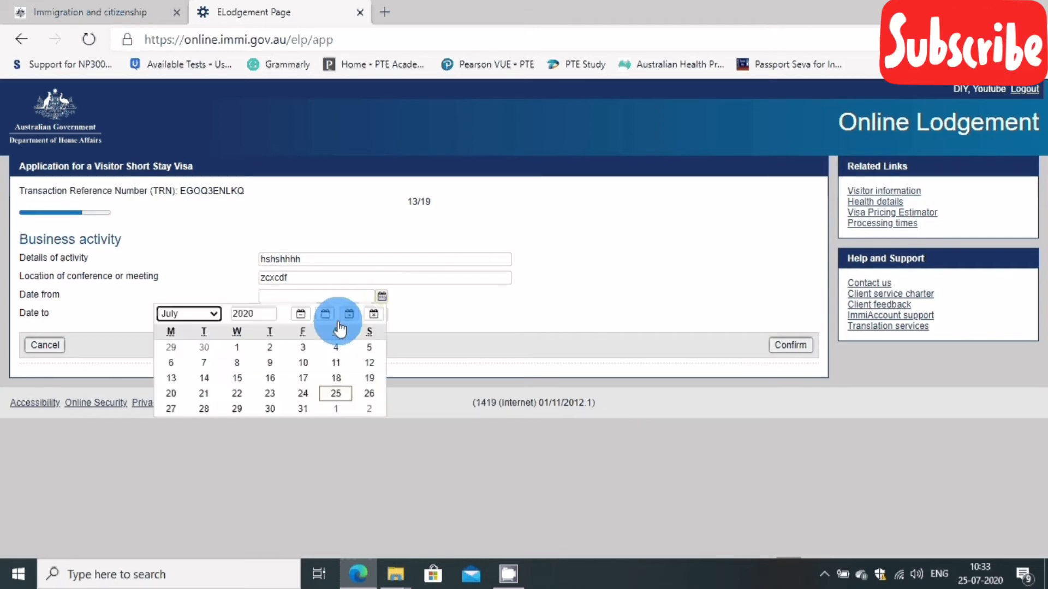
left_click(206, 313)
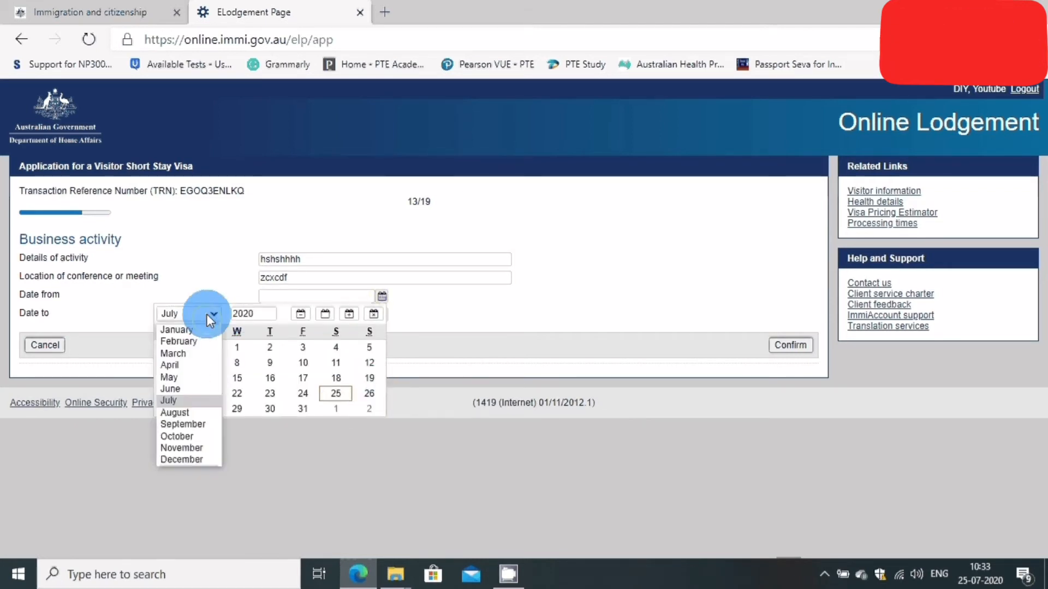
left_click(202, 412)
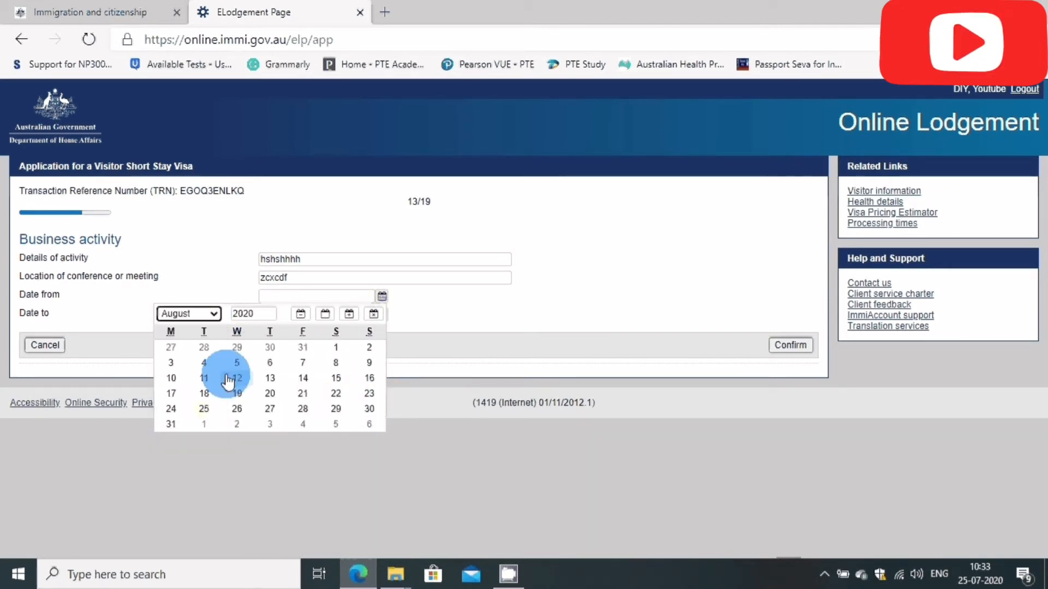
left_click(205, 362)
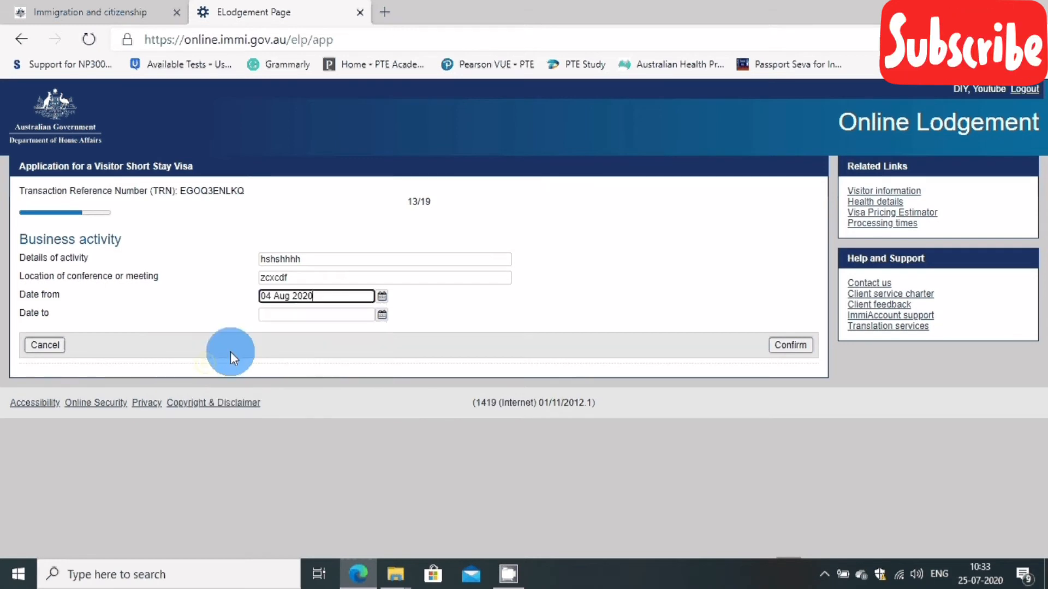
Step: Set the business activity's end date to 30 Aug 2020 and confirm the activity entry
left_click(382, 314)
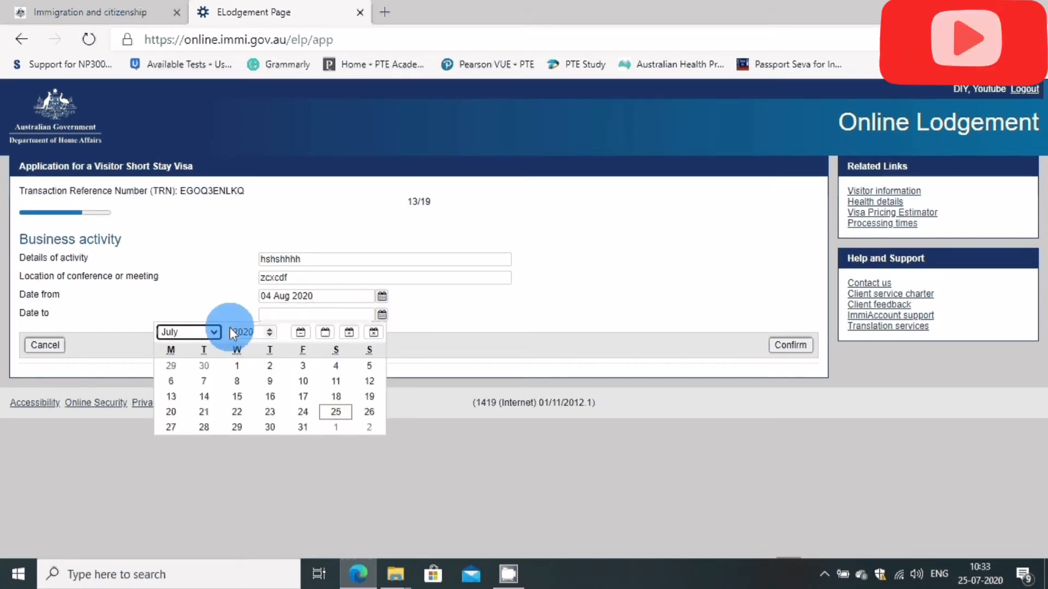
left_click(213, 332)
left_click(189, 430)
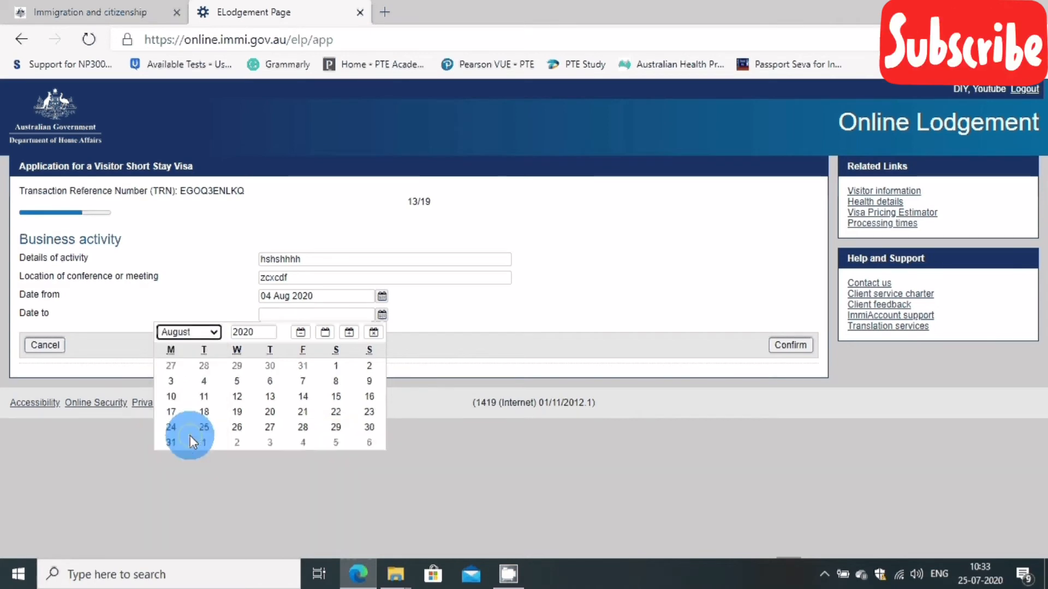
left_click(369, 427)
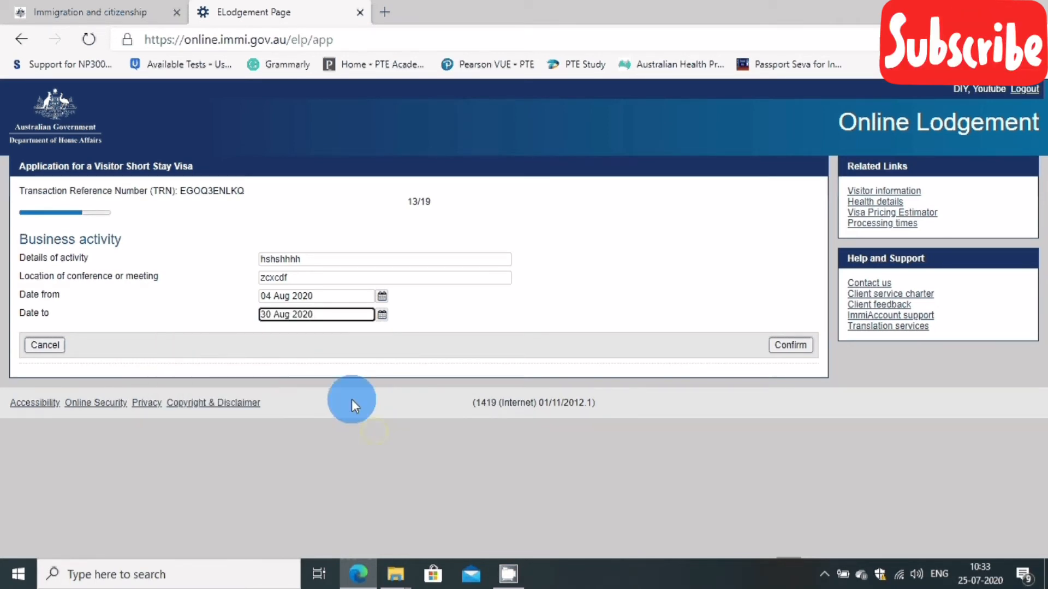
left_click(786, 344)
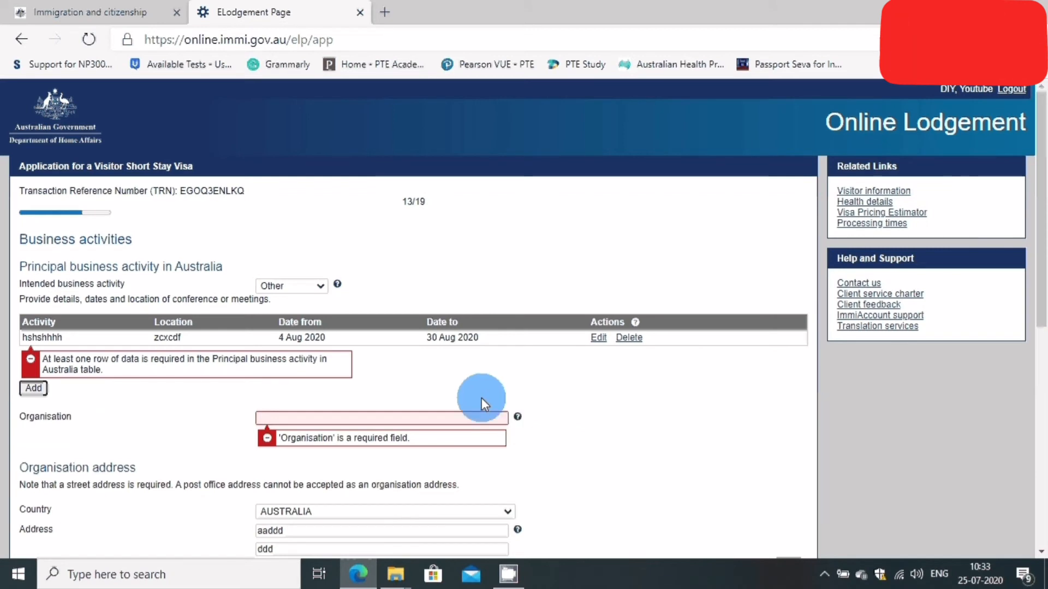
Step: Enter "abcd" as the organisation for the business activity and continue with the application
scroll(480, 401, "down", 1)
left_click(342, 344)
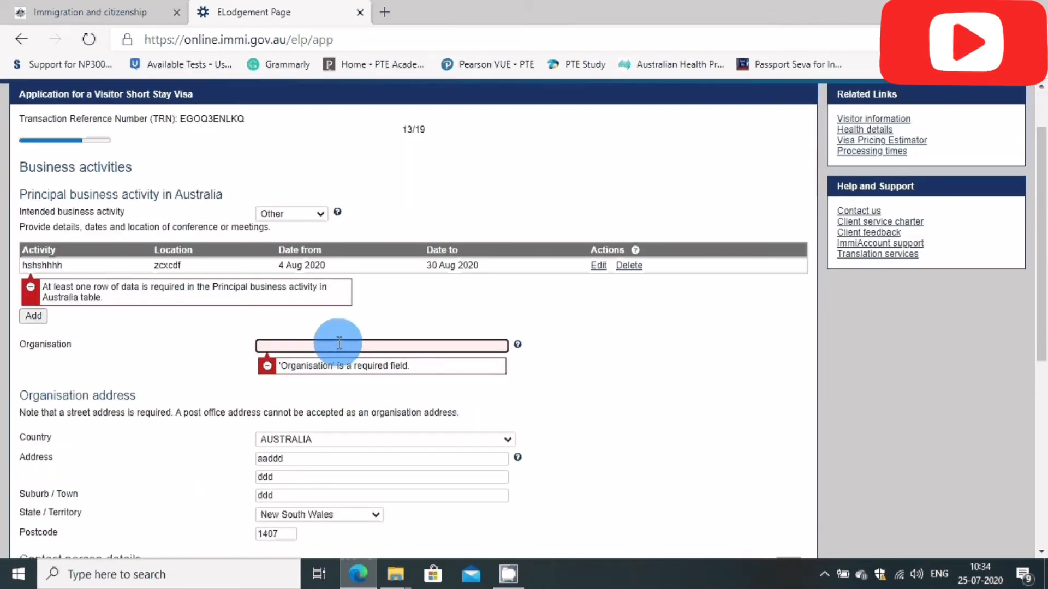
type("abcd")
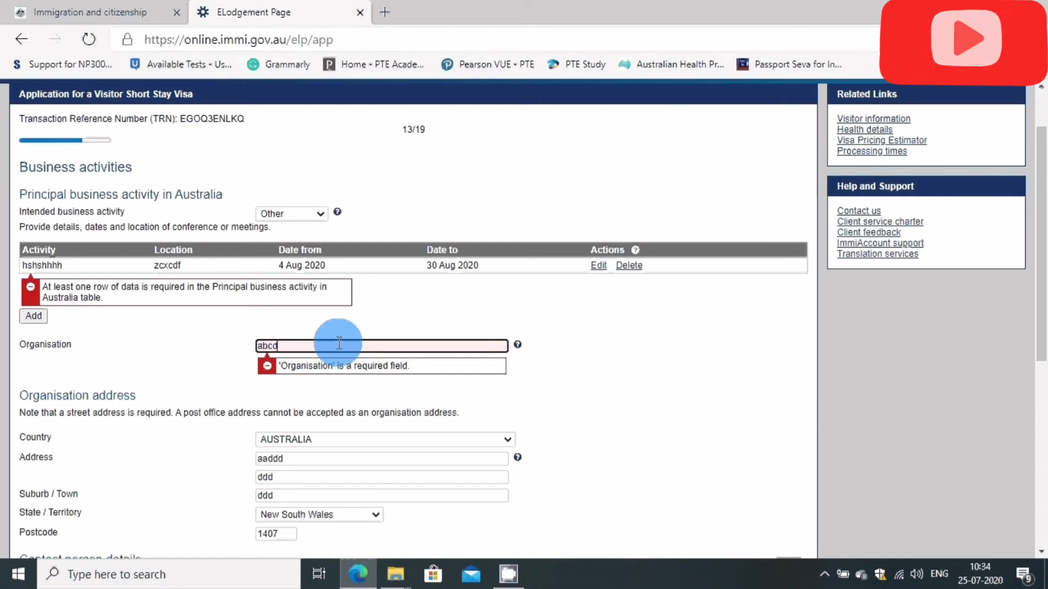
left_click(669, 441)
scroll(670, 441, "down", 6)
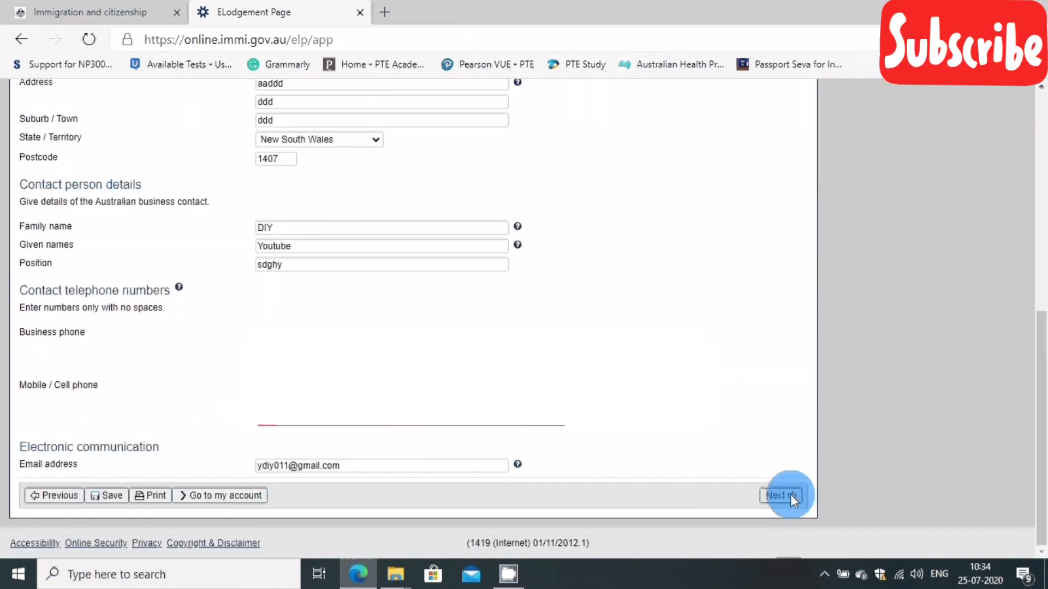
left_click(781, 496)
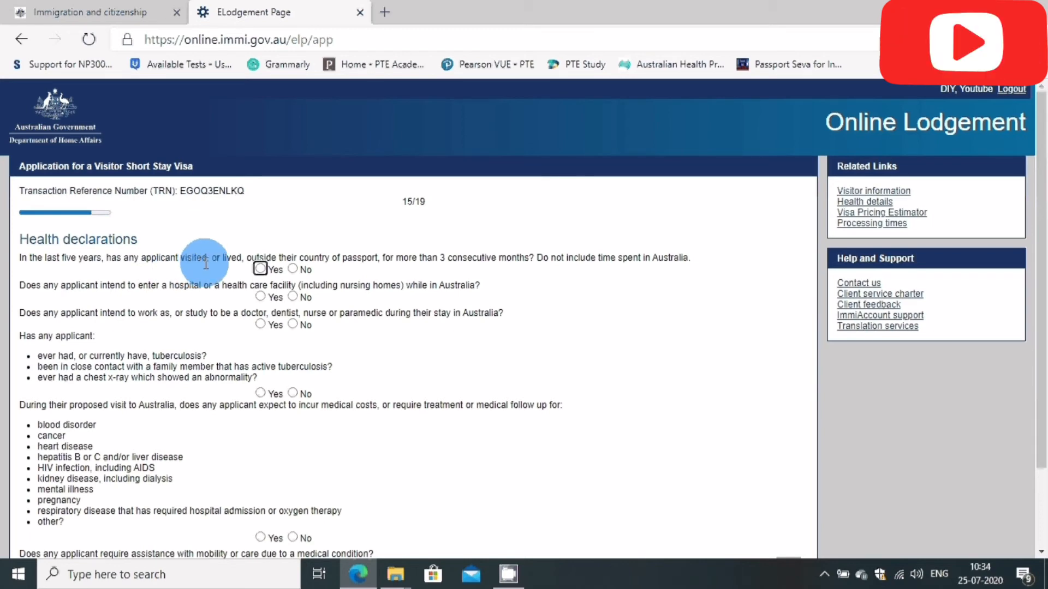
Step: Answer No to the health questions about living outside the passport country and entering a hospital or health care facility
scroll(266, 266, "down", 2)
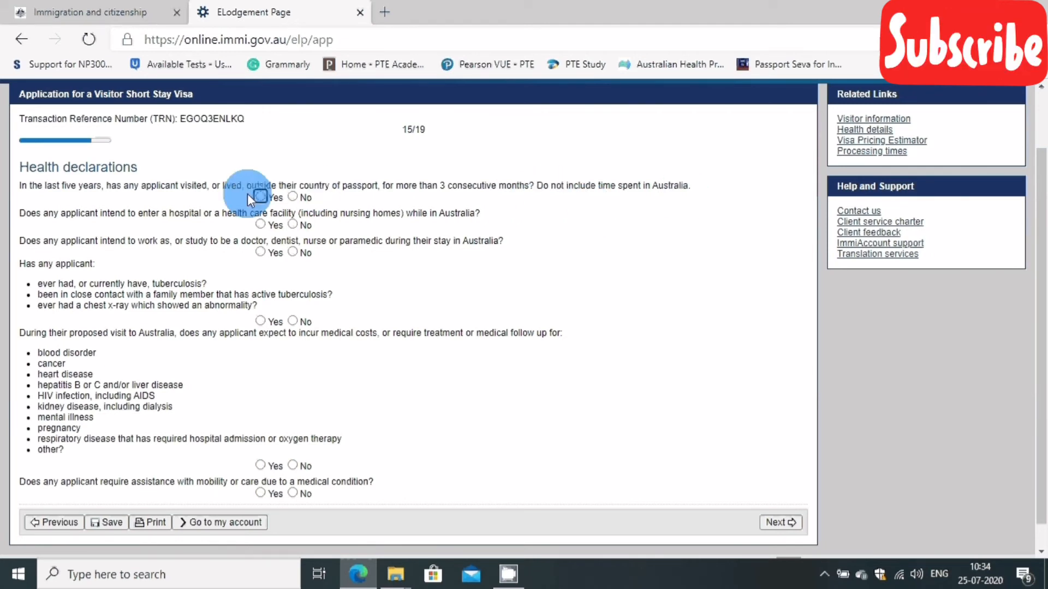
left_click(291, 197)
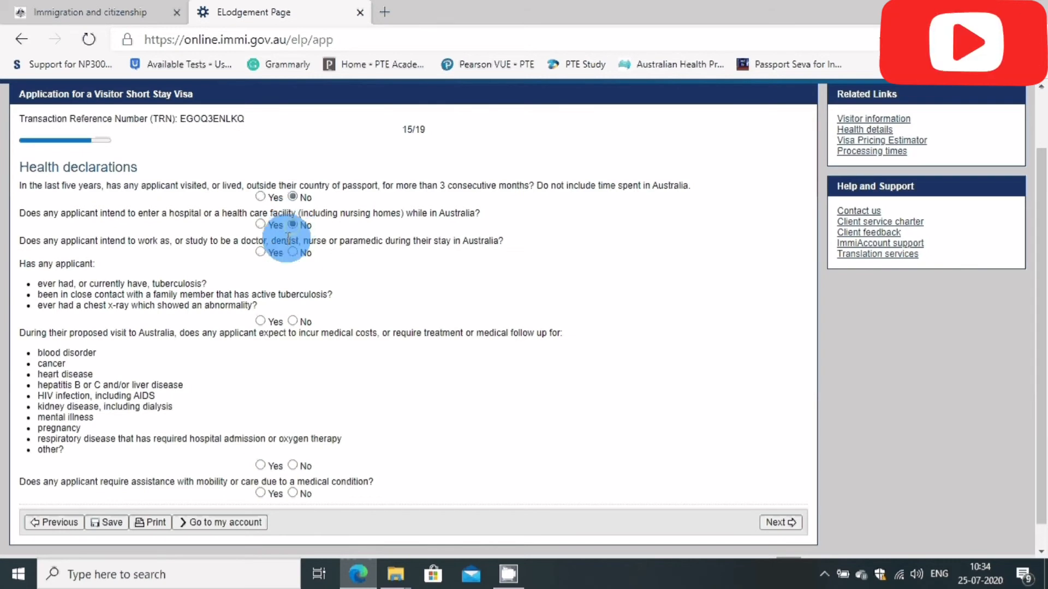
left_click(292, 225)
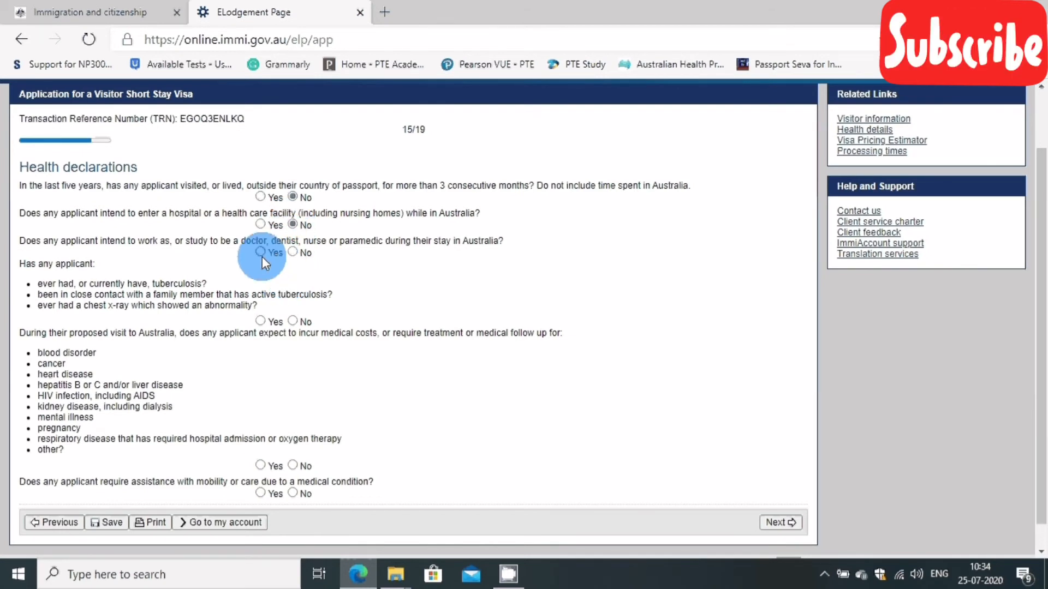
Step: Answer Yes to working or studying in health care and add an entry for the applicant with the details "dfghj"
left_click(262, 255)
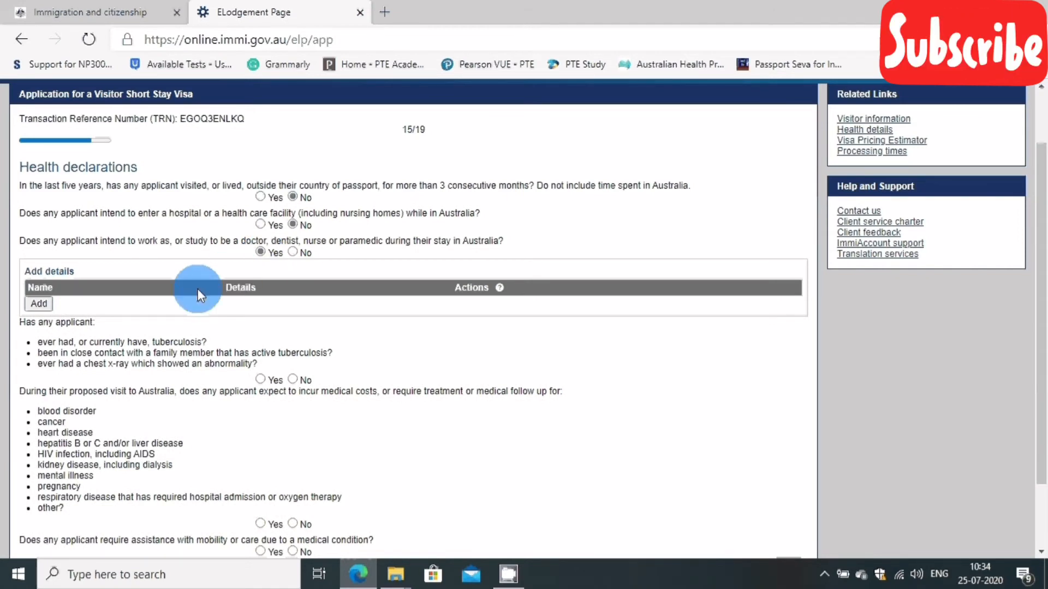
left_click(39, 304)
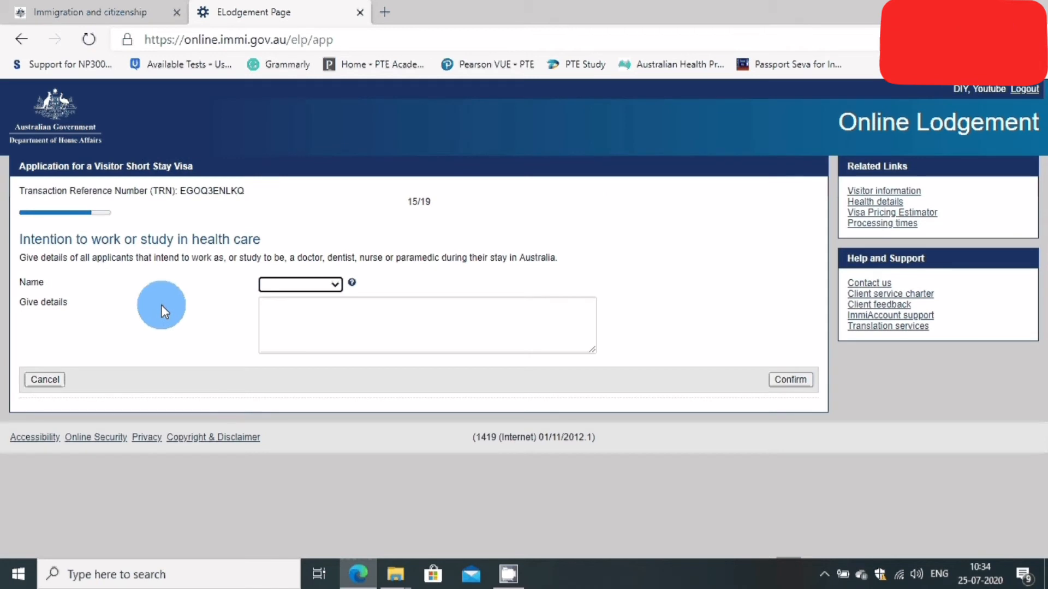
left_click(333, 286)
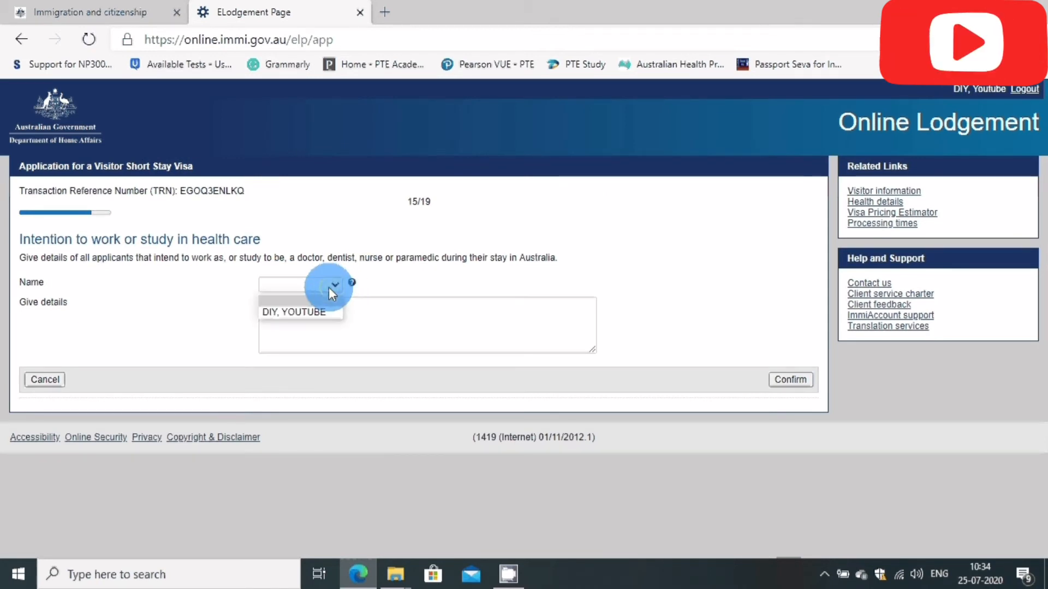
left_click(319, 311)
left_click(307, 320)
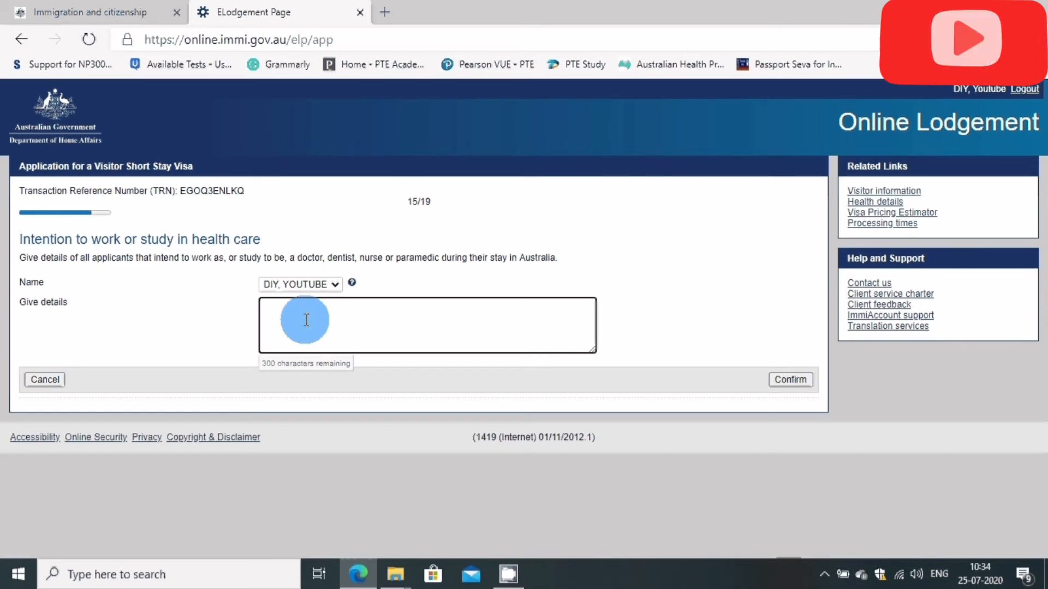
type("dfghj")
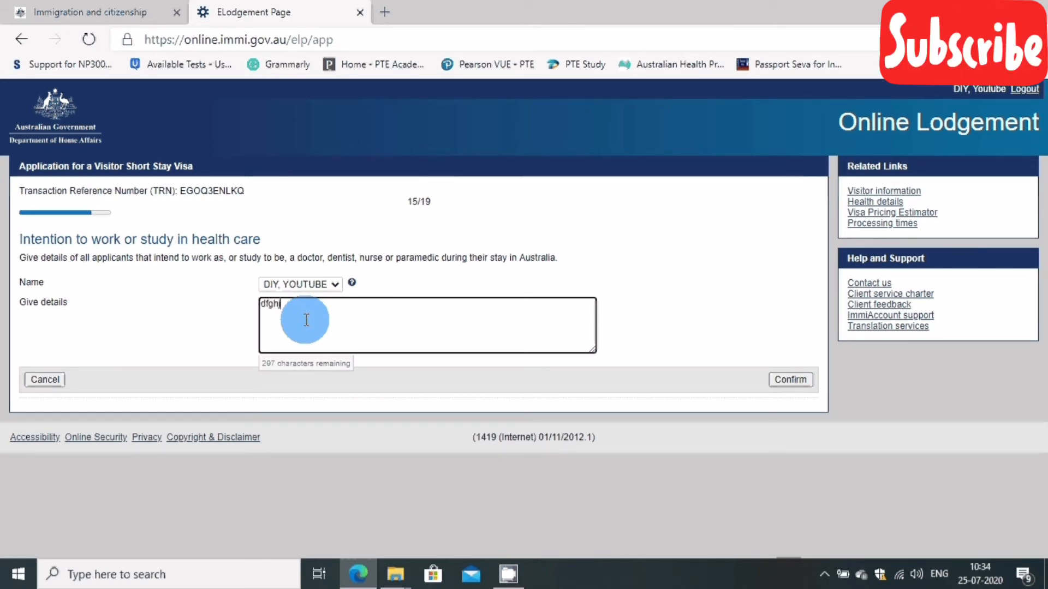
left_click(806, 383)
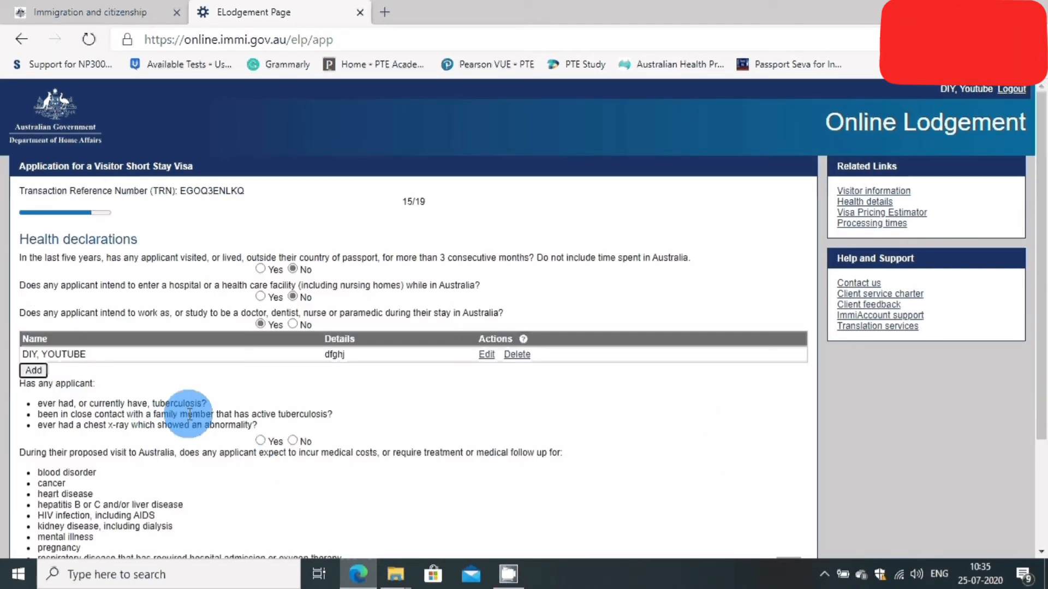
Step: Answer No to the tuberculosis or abnormal chest x-ray question and to the medical costs or treatment question
scroll(189, 392, "down", 3)
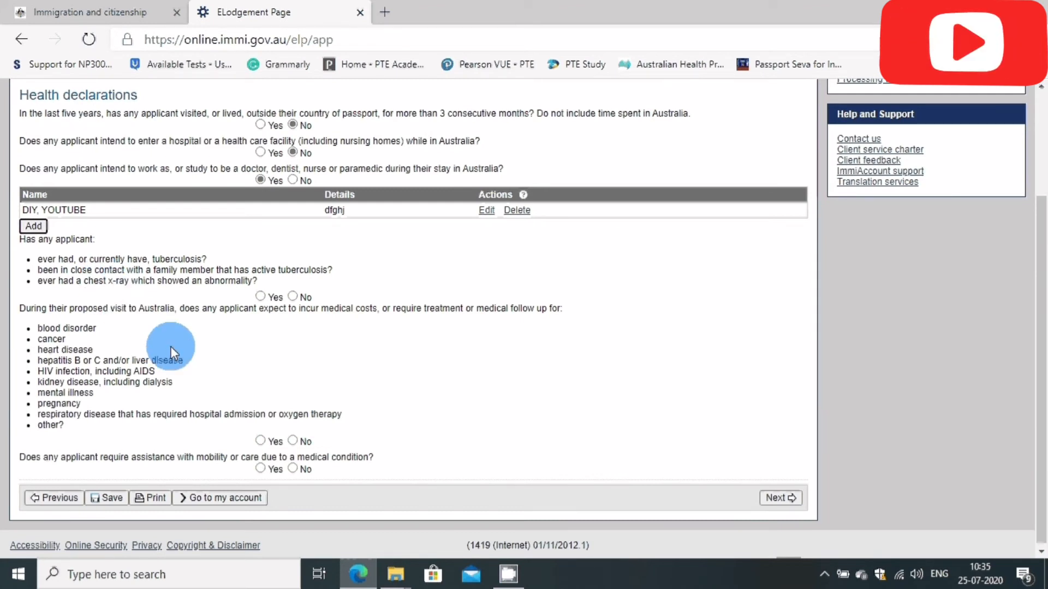
double_click(301, 294)
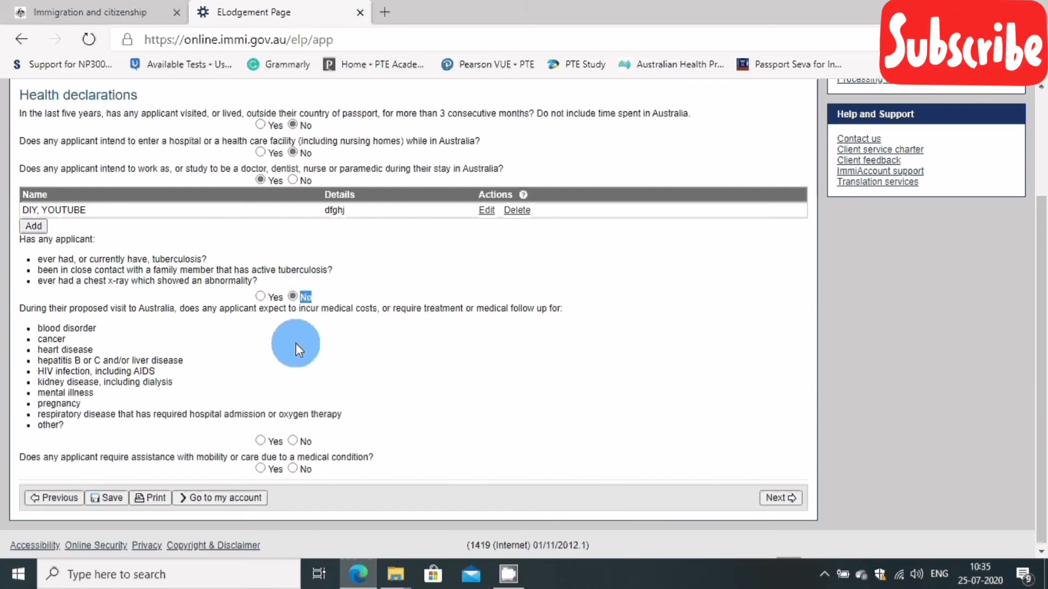
left_click(296, 342)
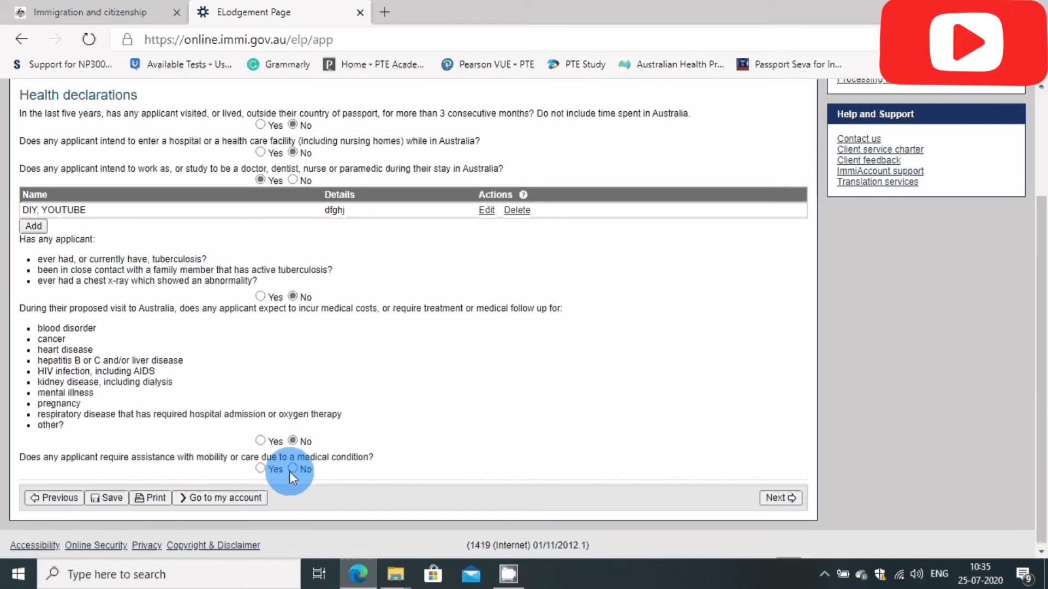
left_click(259, 469)
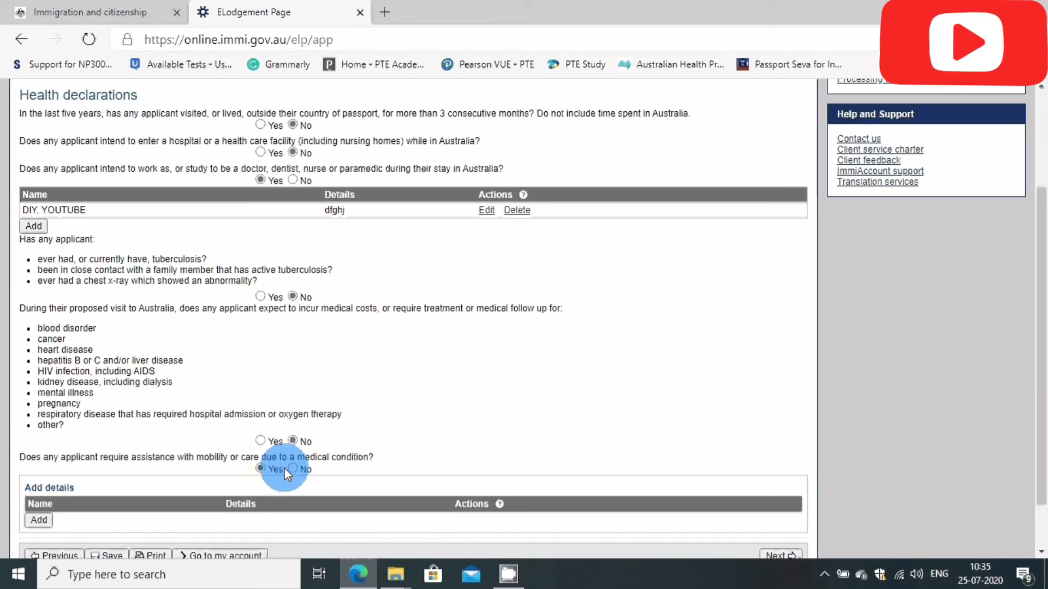
scroll(94, 525, "down", 2)
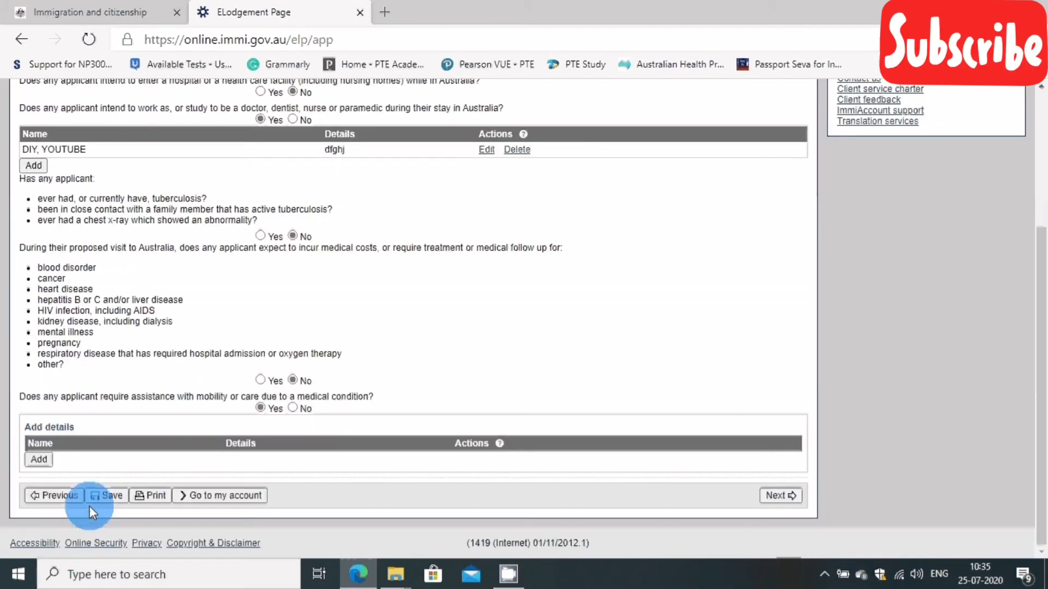
left_click(45, 462)
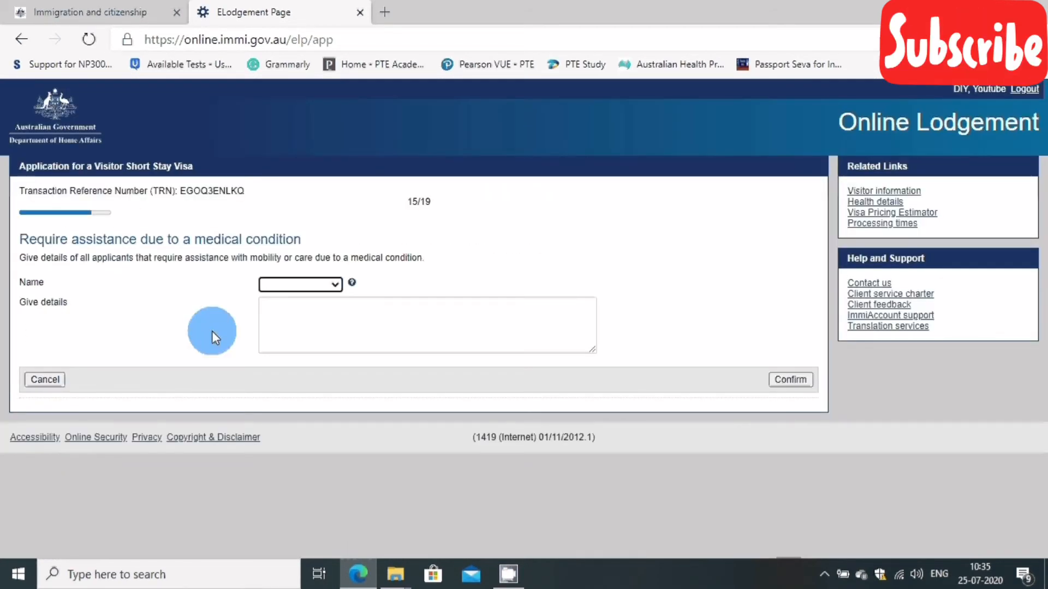
left_click(325, 285)
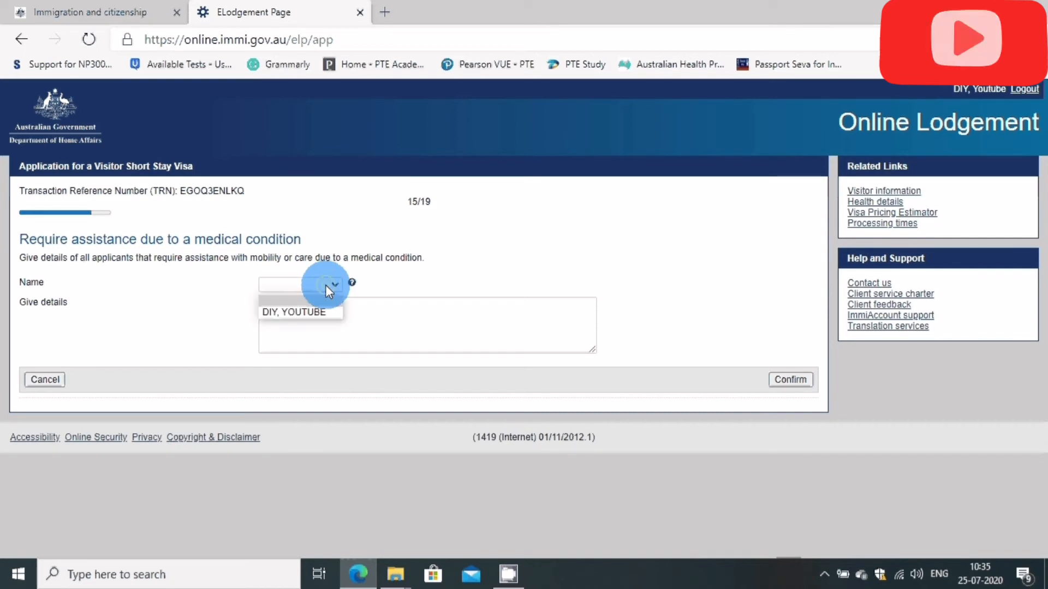
left_click(382, 290)
left_click(45, 379)
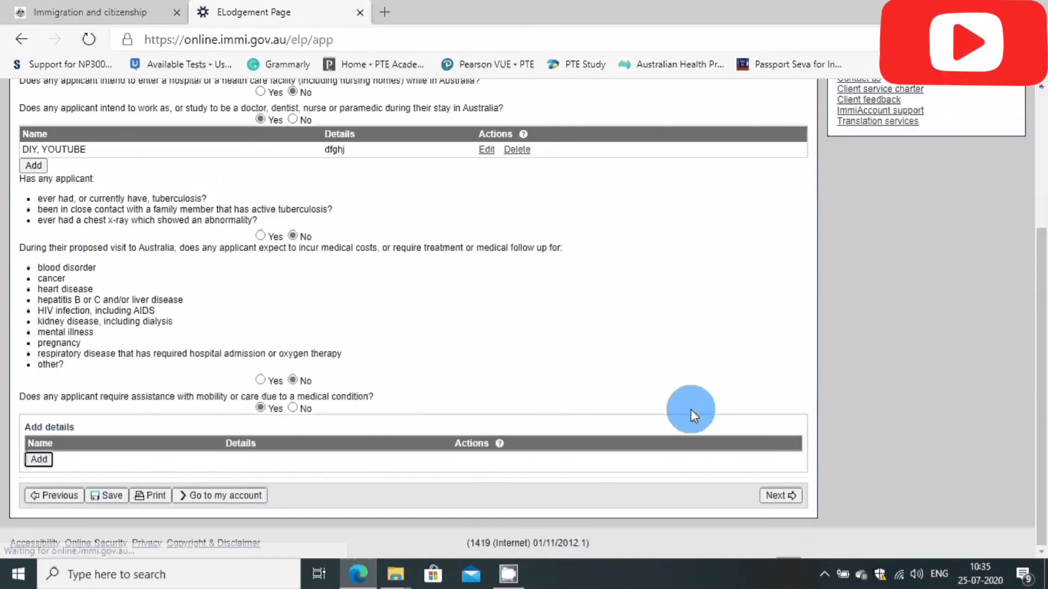
Step: Answer No to requiring assistance with mobility or care and continue to the character declarations
left_click(293, 408)
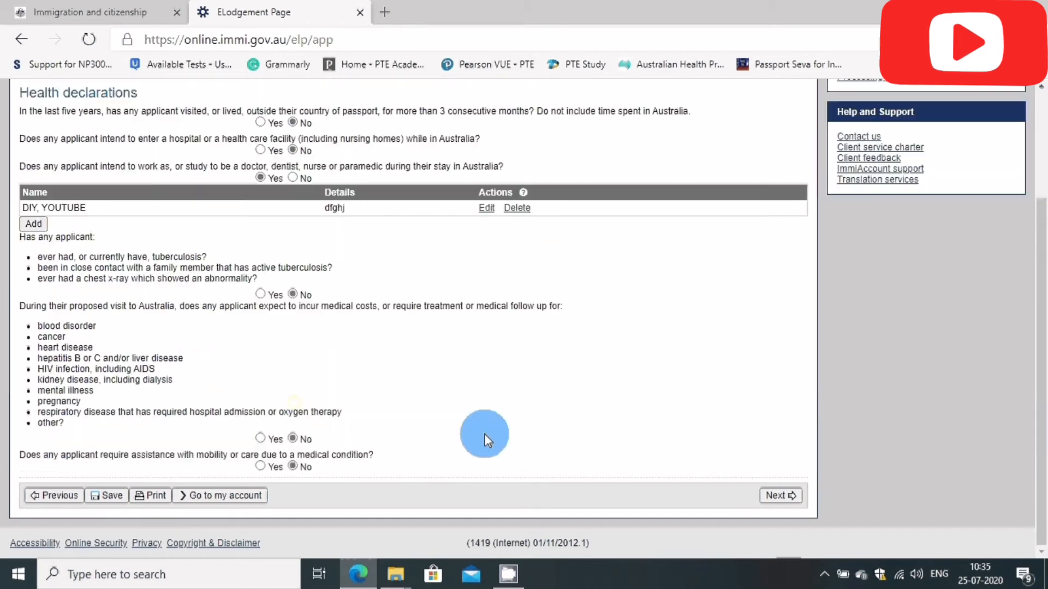
left_click(787, 498)
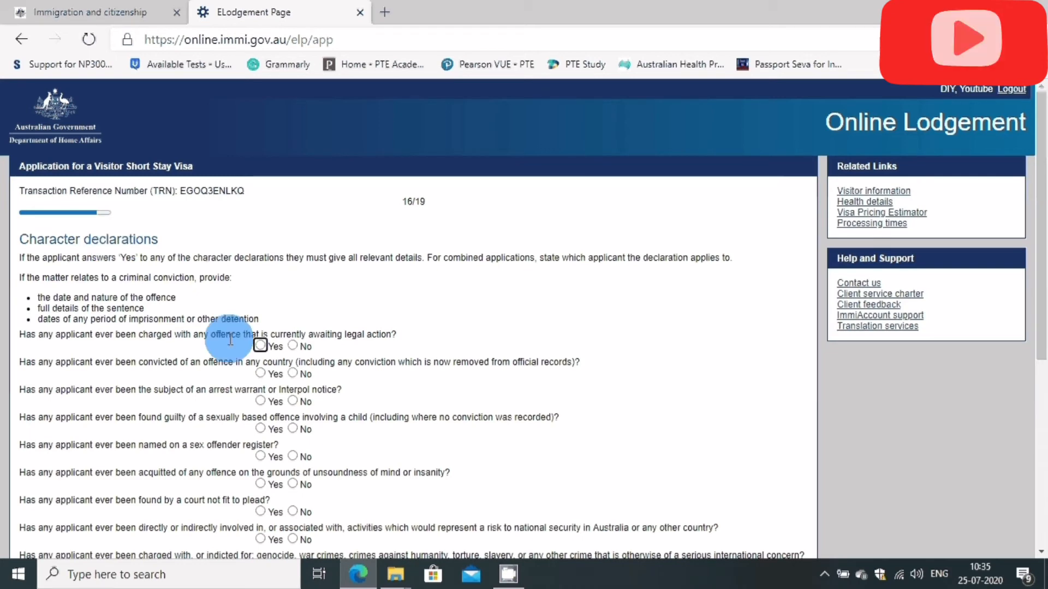
Step: Answer No to the first six character declarations, from pending charges through acquittal on grounds of unsoundness of mind
left_click(296, 347)
scroll(294, 369, "down", 1)
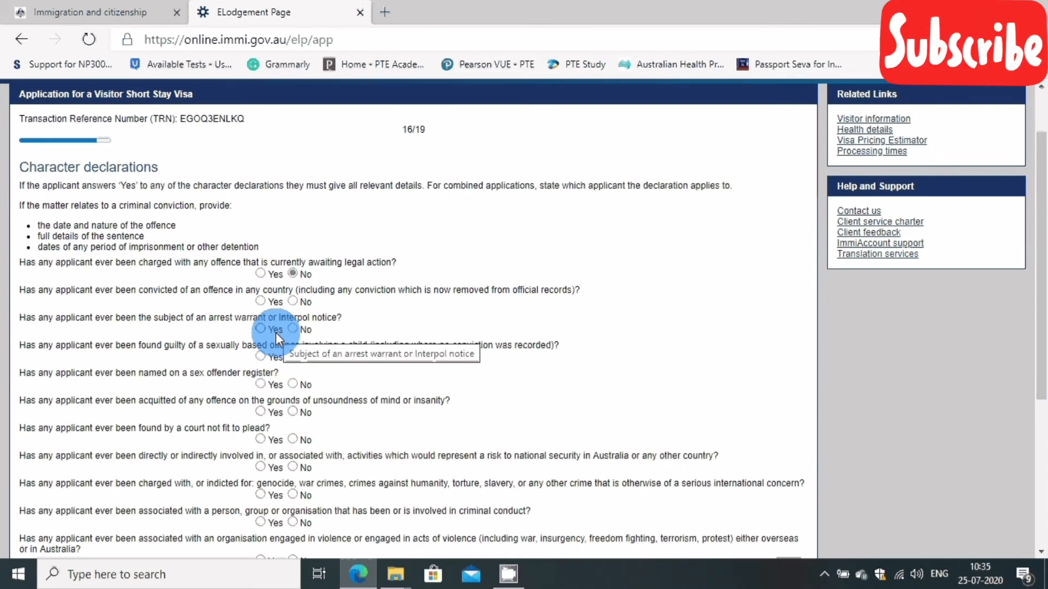
left_click(297, 304)
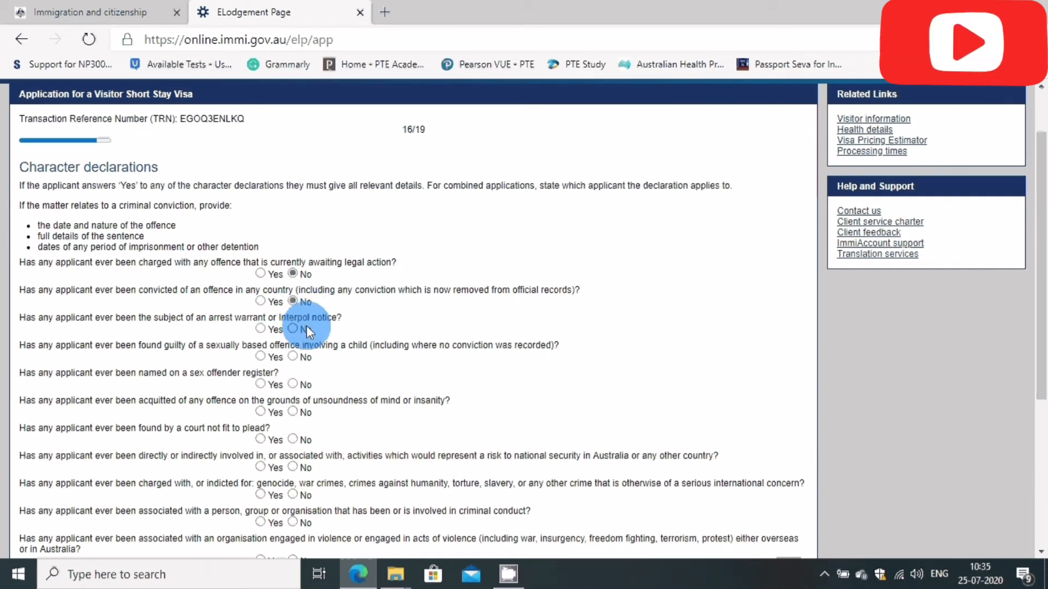
left_click(294, 329)
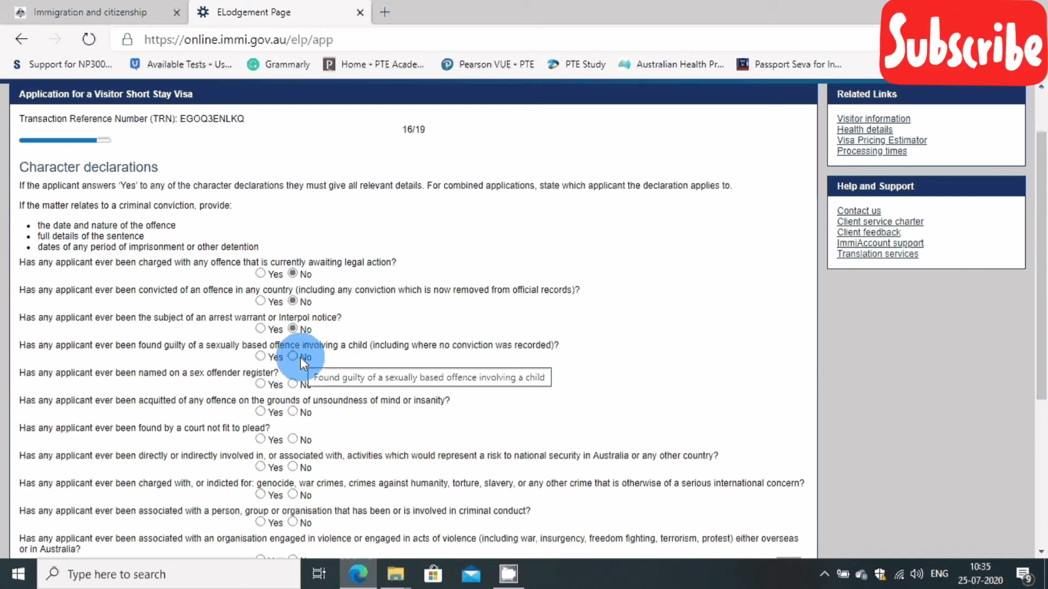
left_click(295, 385)
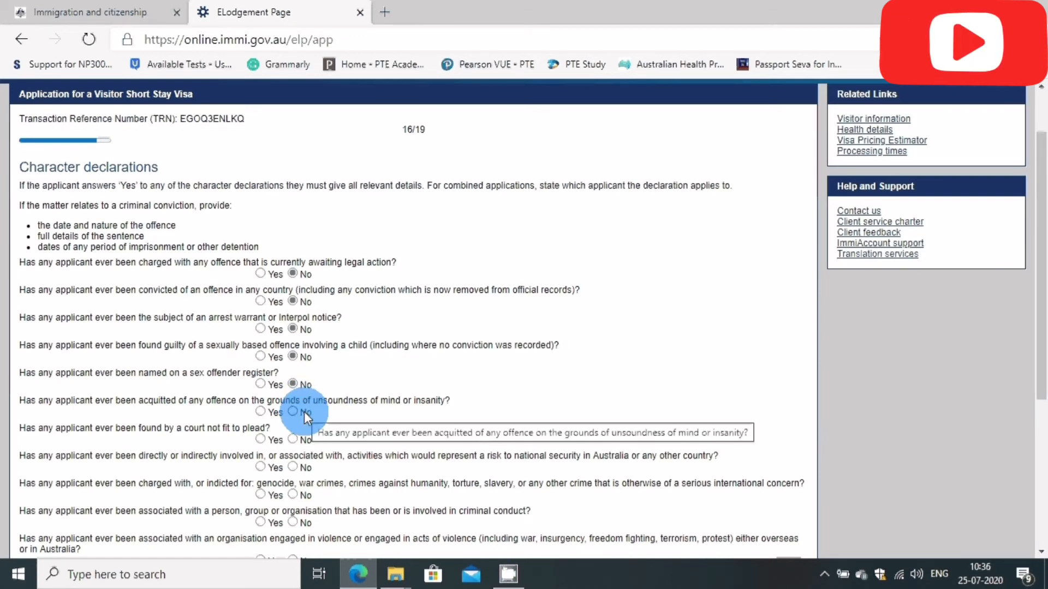
left_click(304, 411)
Step: Answer No to the declarations on fitness to plead, national security risk, war crimes and association with criminal conduct
scroll(311, 428, "down", 4)
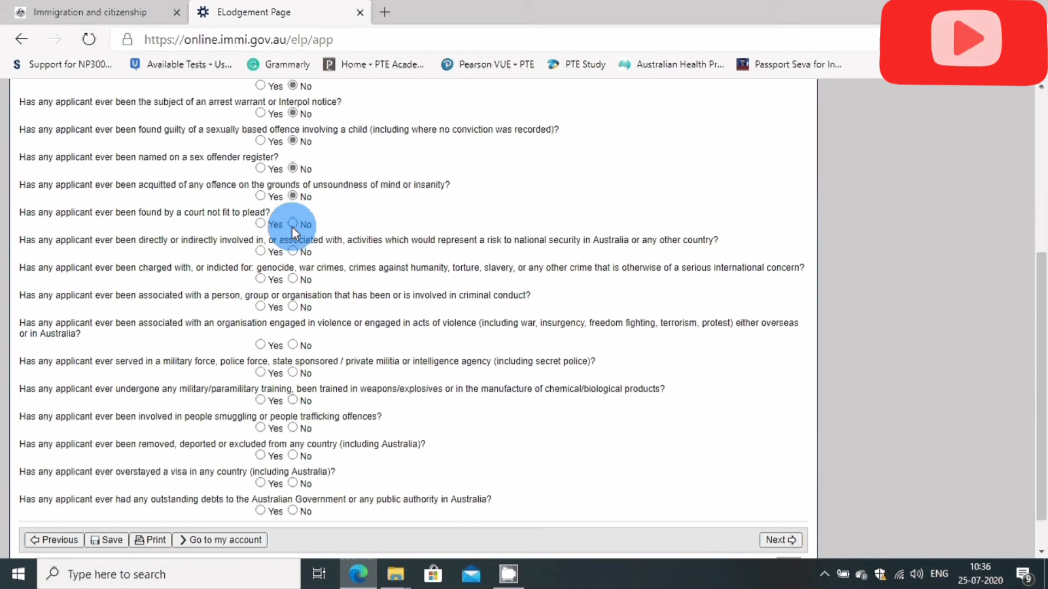
left_click(292, 224)
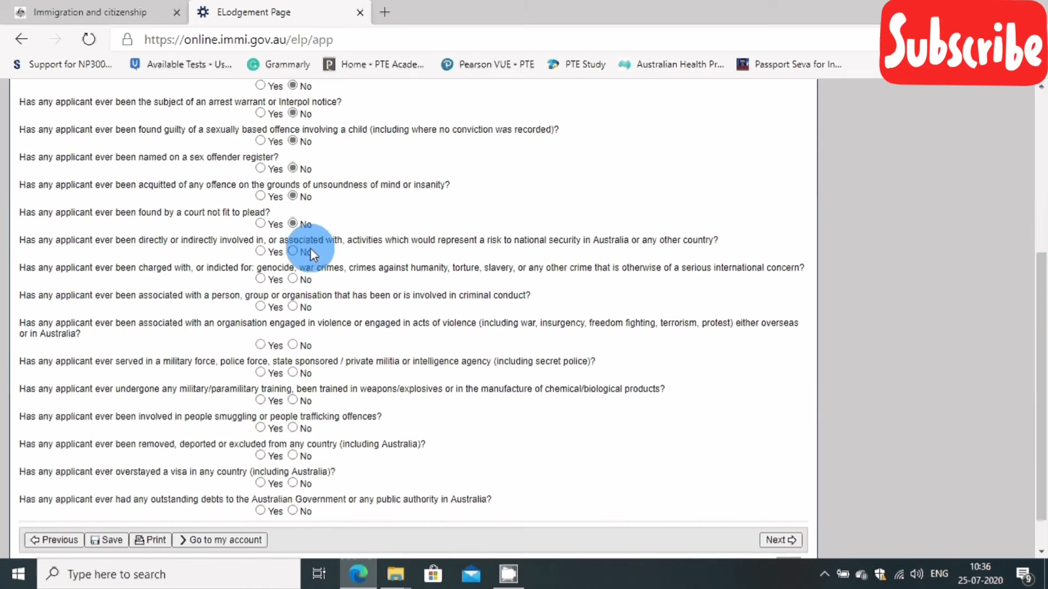
left_click(299, 251)
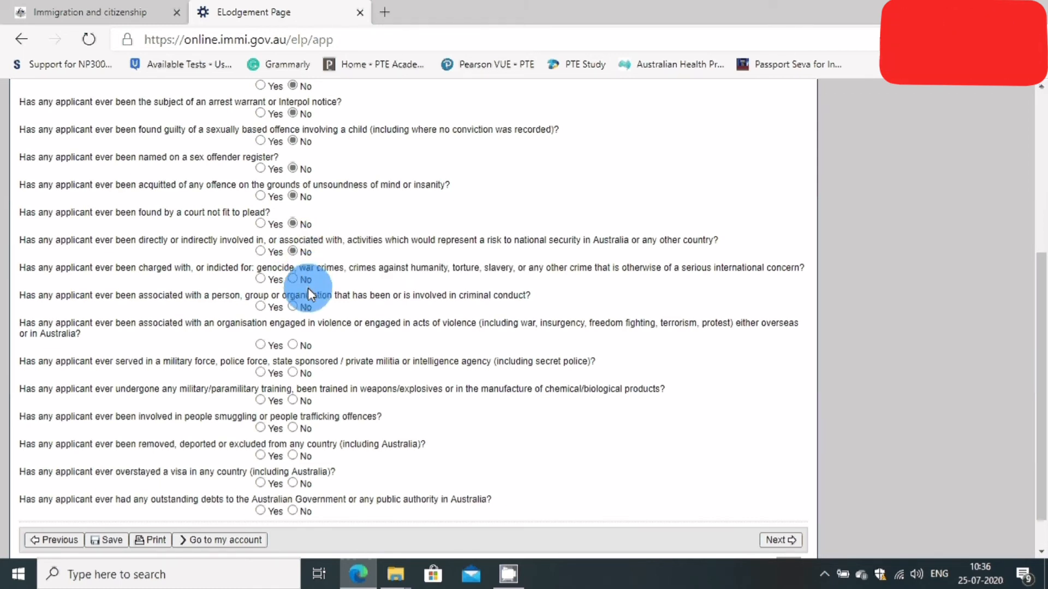
left_click(303, 283)
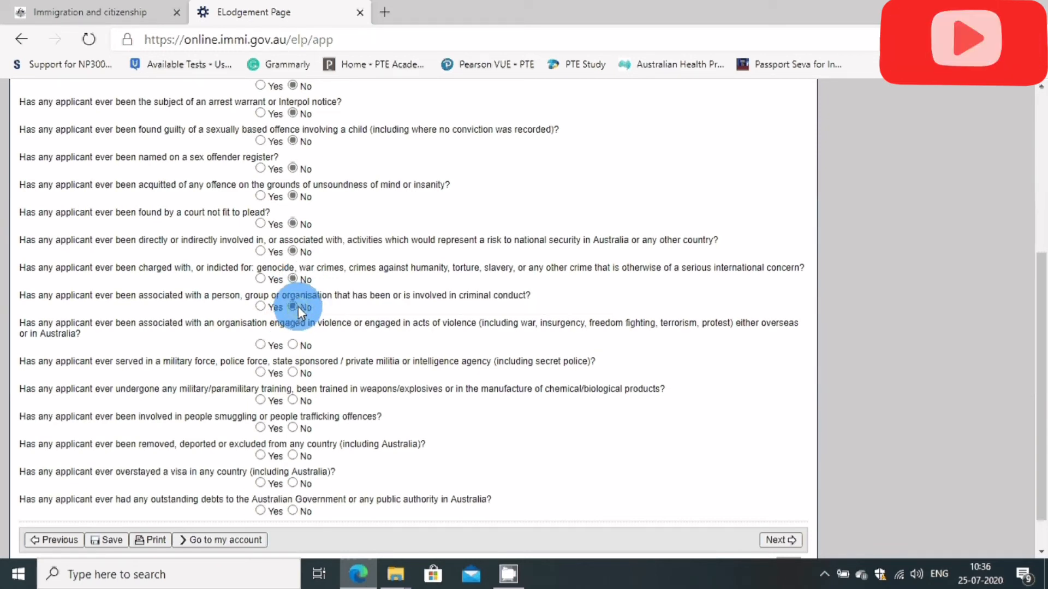
Step: Answer No to the remaining character declarations, from association with violence through outstanding debts in Australia, and continue to the visa history
left_click(298, 344)
left_click(293, 372)
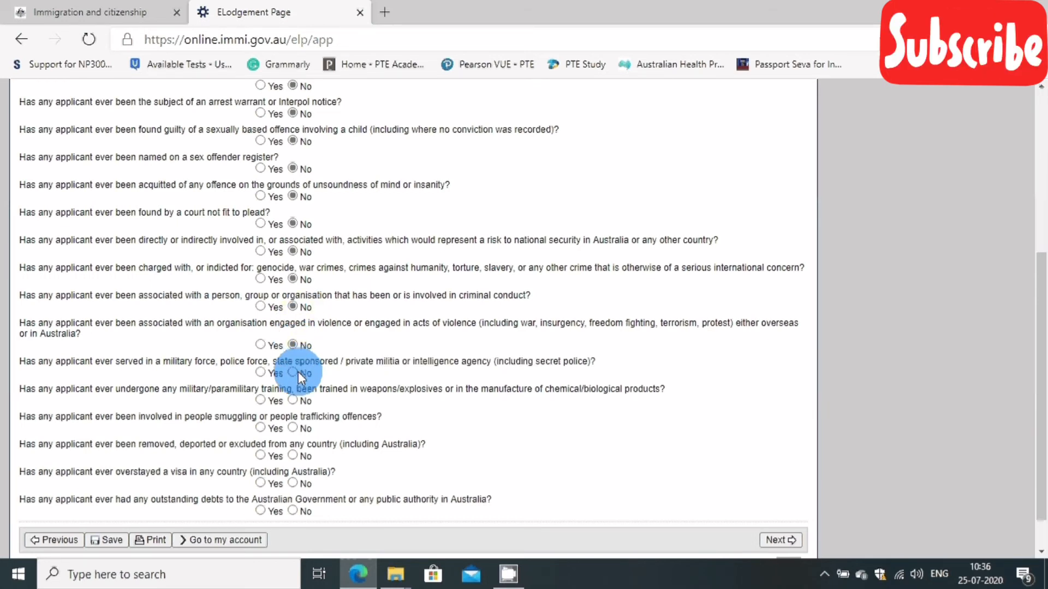
left_click(298, 404)
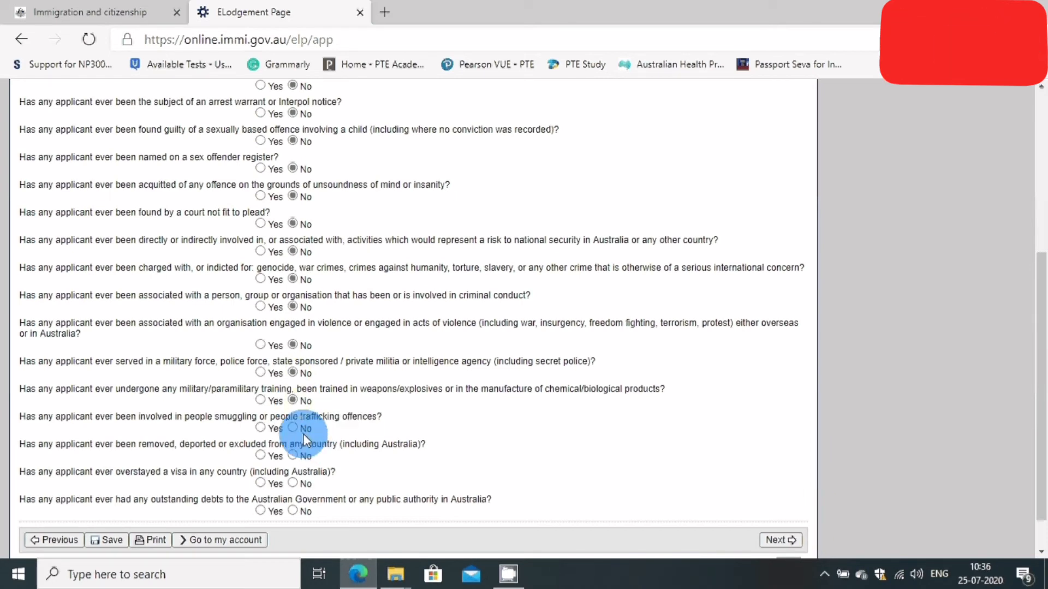
left_click(300, 429)
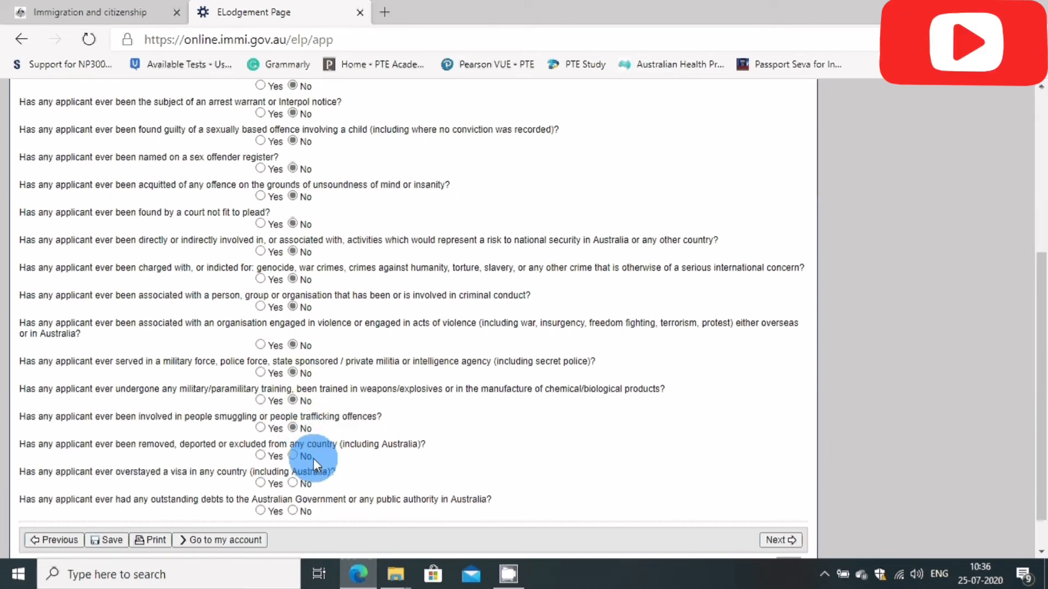
left_click(310, 459)
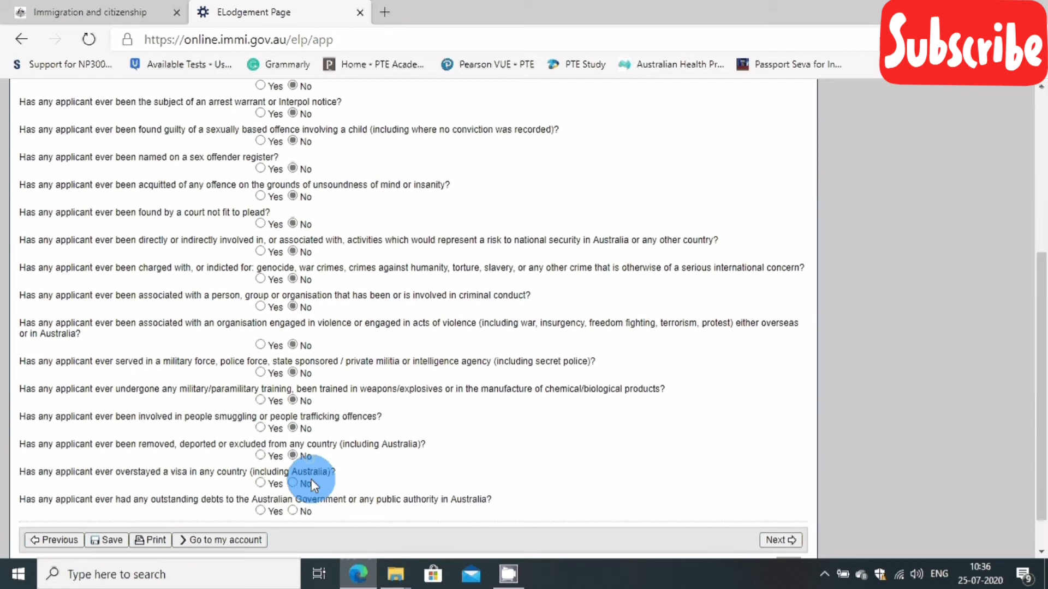
left_click(300, 511)
scroll(551, 417, "down", 1)
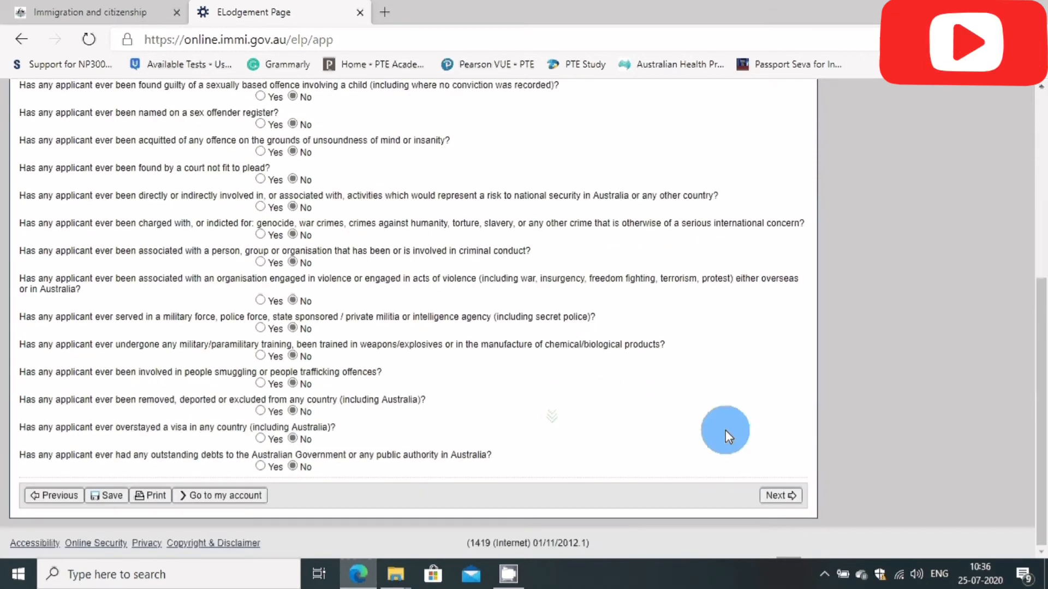
left_click(775, 496)
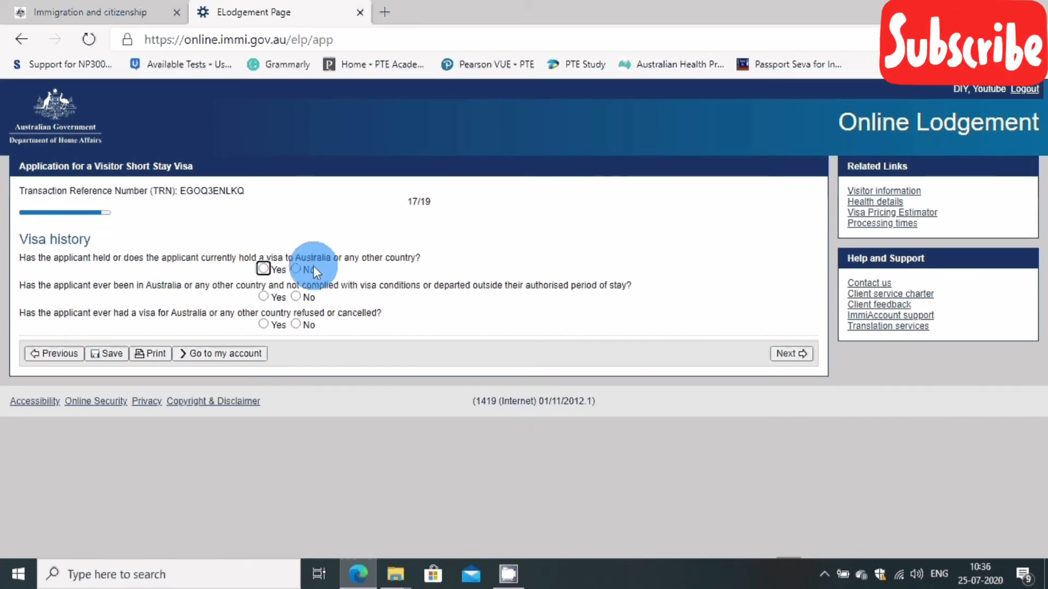
Step: Answer No to the visa history questions on visas held, non-compliance with conditions and refusals or cancellations, and continue to the final declarations
left_click(266, 271)
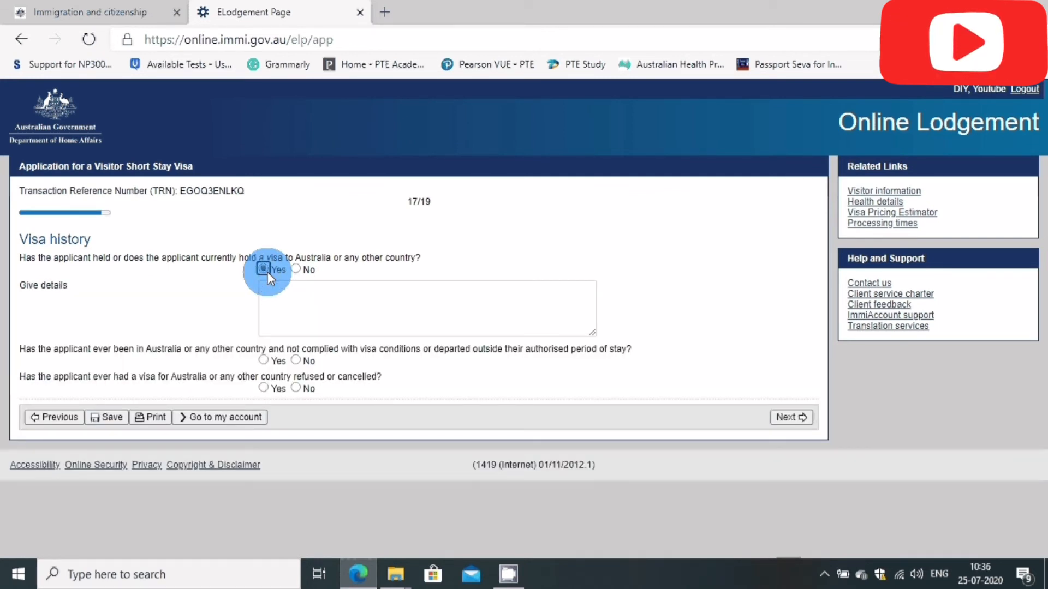
left_click(299, 269)
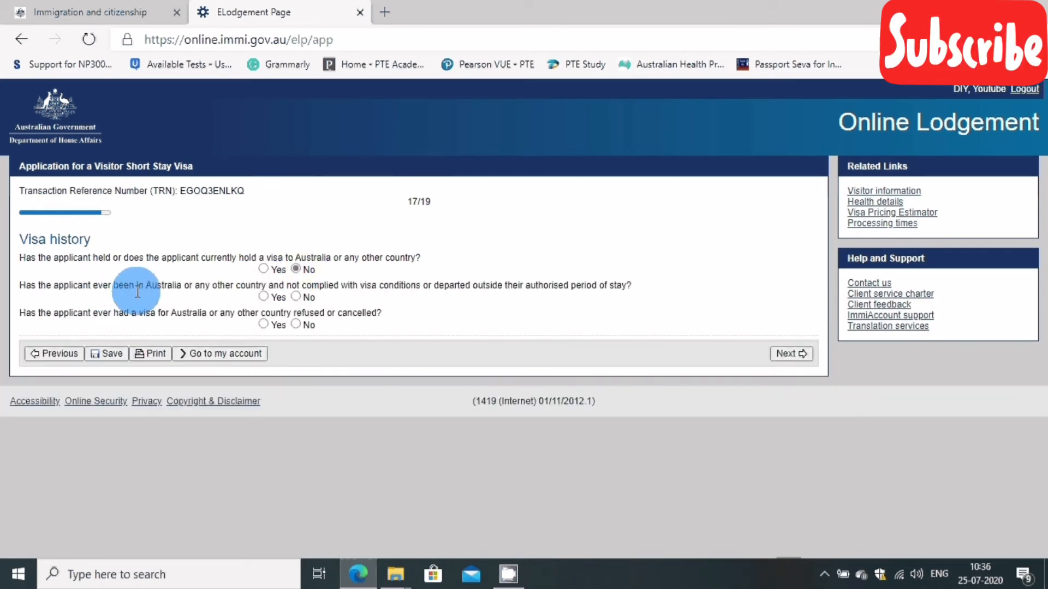
left_click(264, 297)
left_click(299, 297)
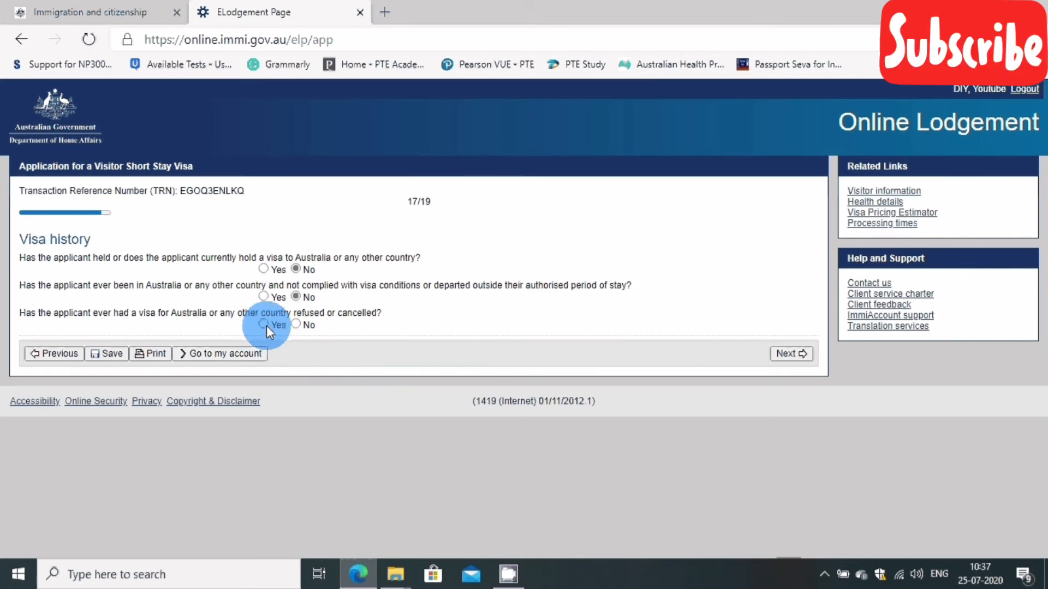
left_click(265, 325)
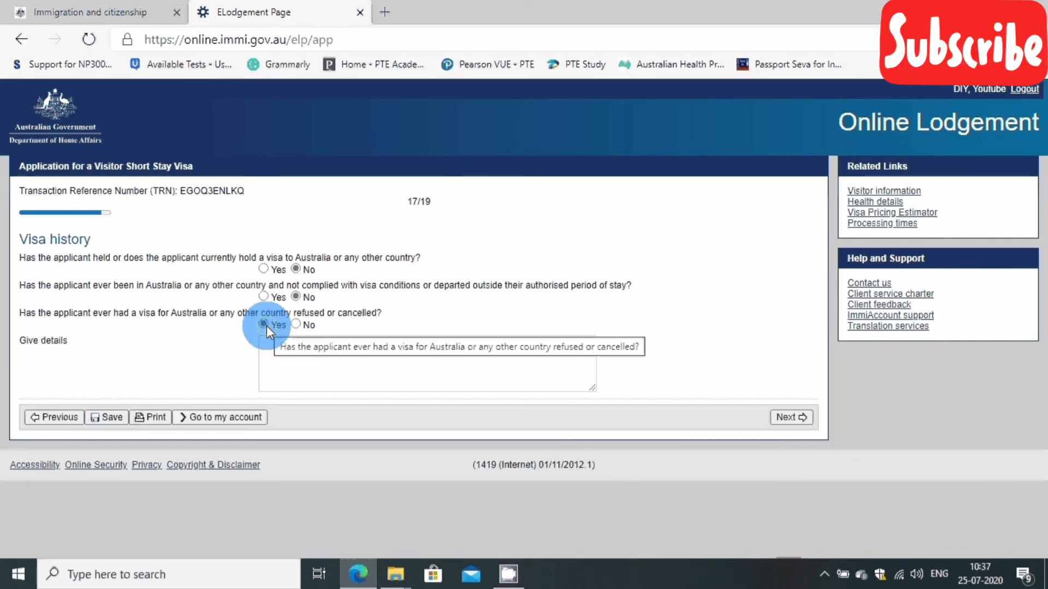
left_click(296, 324)
left_click(795, 355)
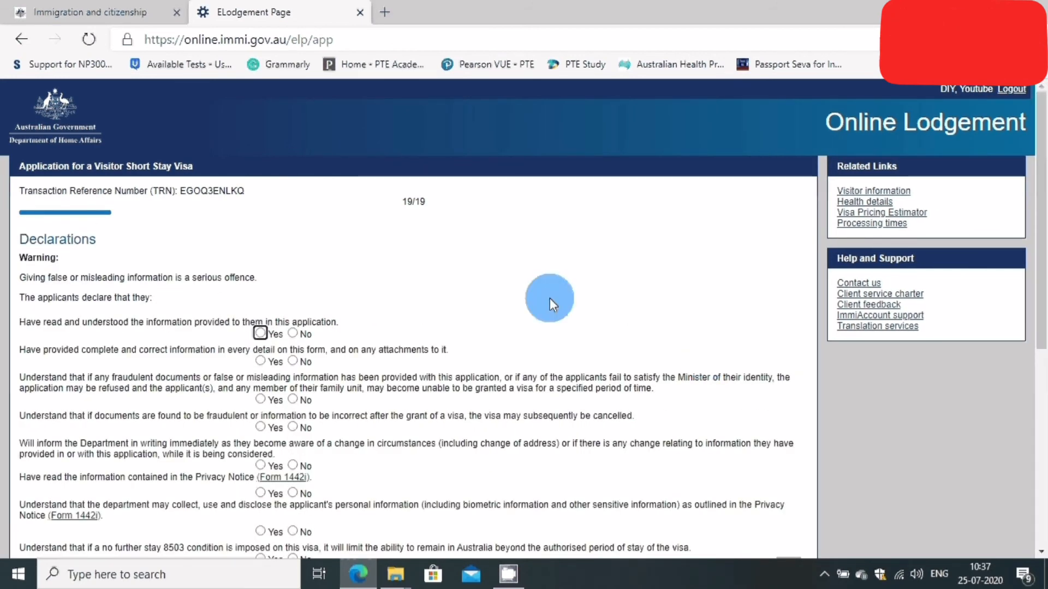
Step: Answer Yes to the first six declarations, from understanding the information provided through having read the Privacy Notice
scroll(415, 257, "down", 1)
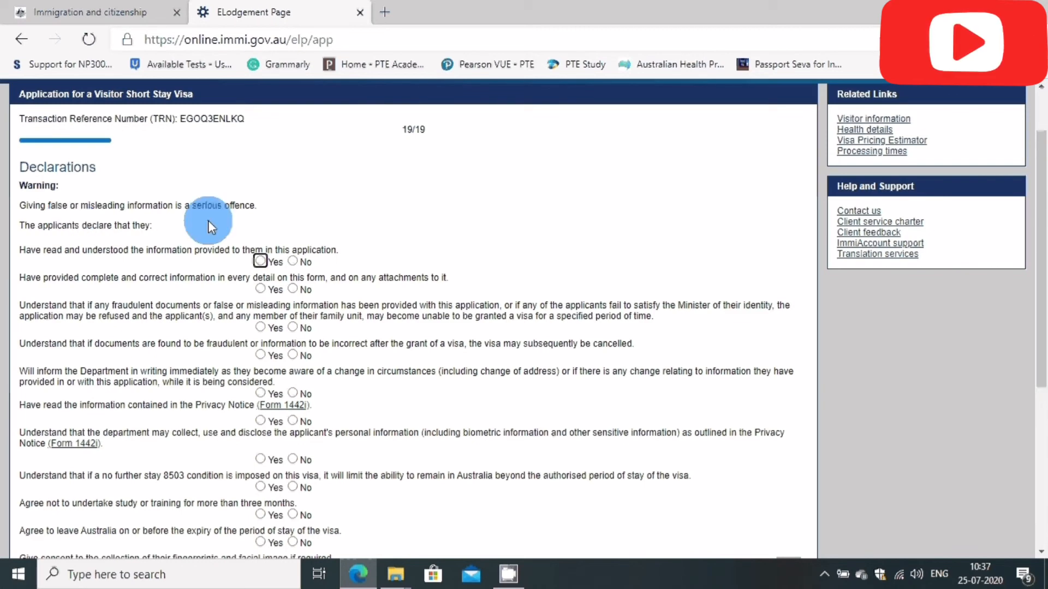
scroll(130, 233, "down", 1)
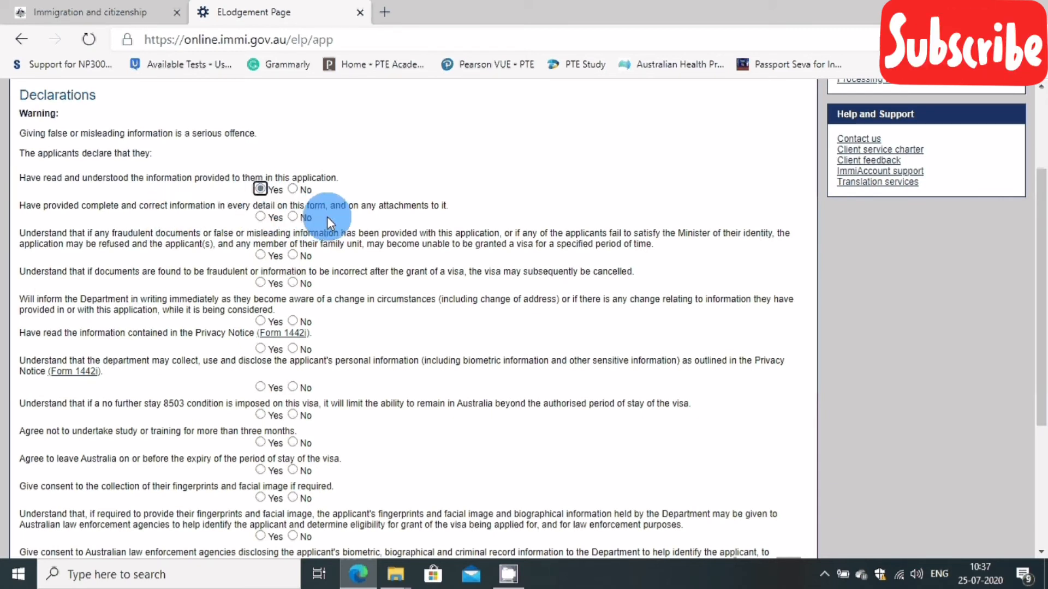
double_click(271, 220)
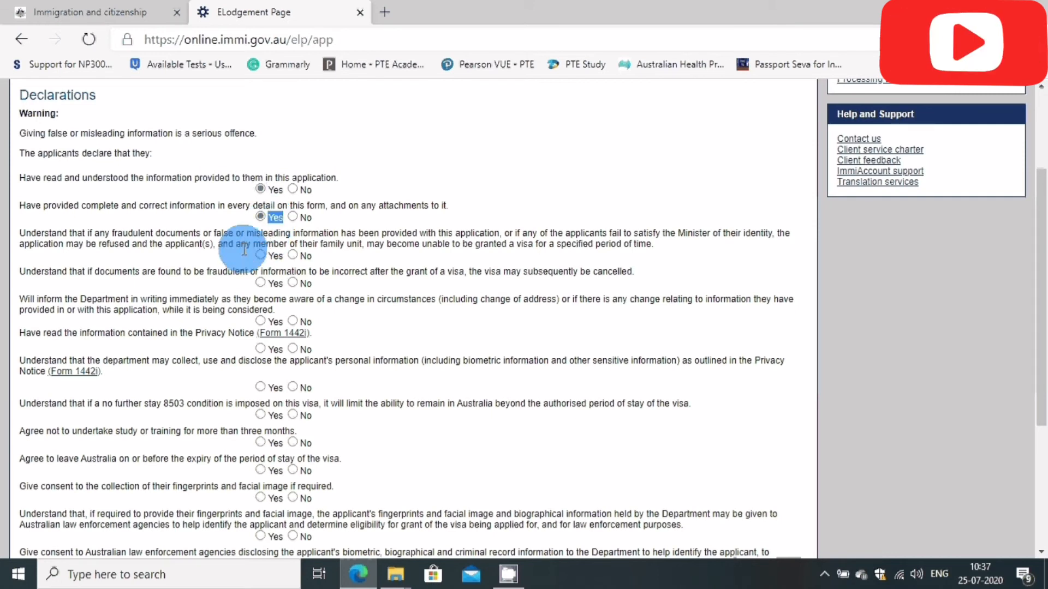
left_click(218, 251)
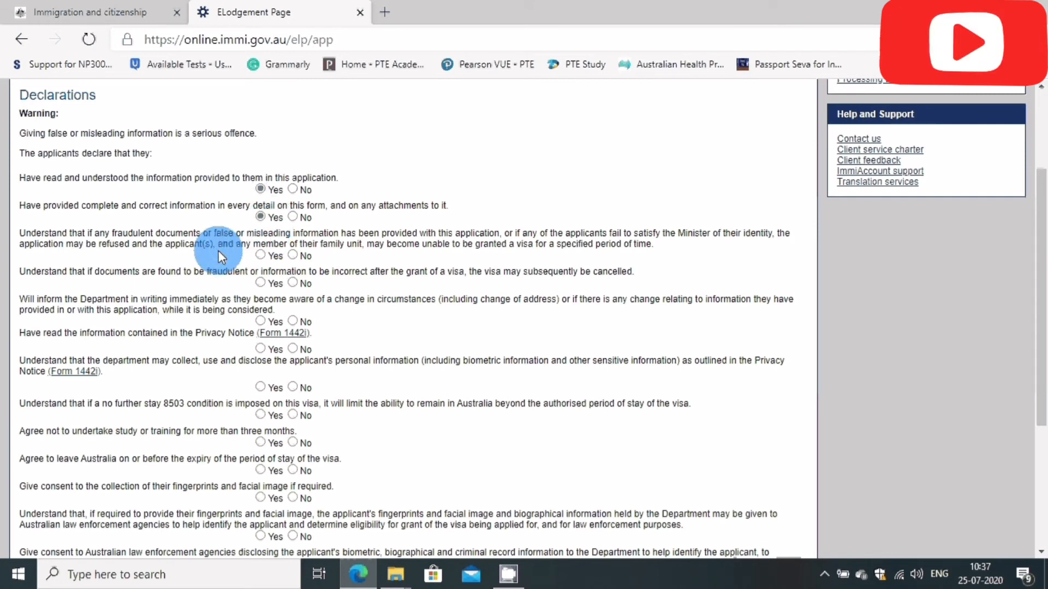
left_click(267, 258)
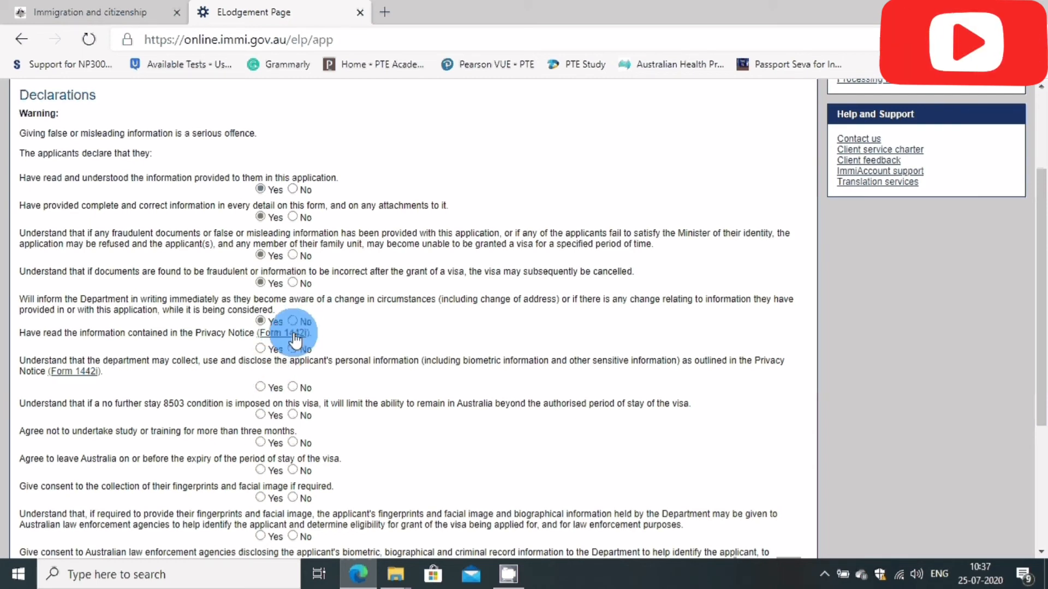
left_click(261, 349)
Step: Answer Yes to the declarations from use of personal information and the 8503 condition through giving fingerprints and facial image to law enforcement agencies
scroll(243, 295, "down", 3)
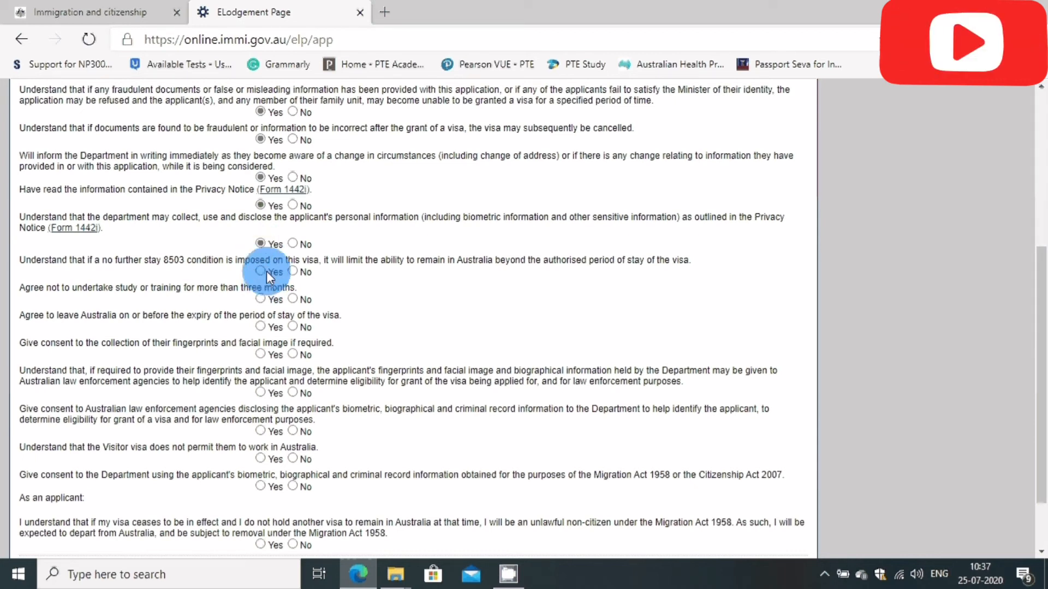
left_click(266, 270)
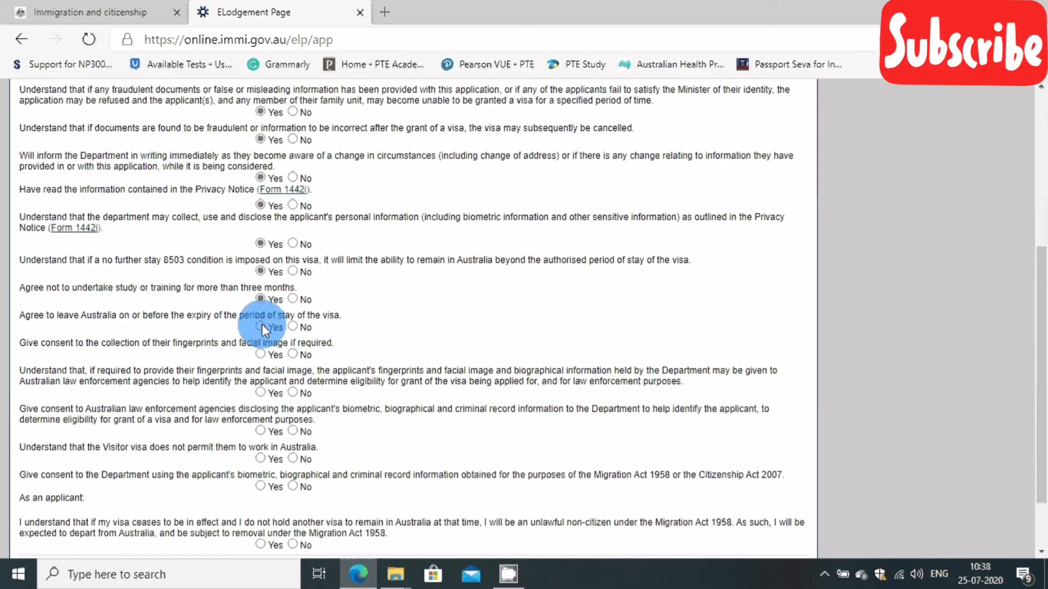
left_click(262, 355)
left_click(260, 392)
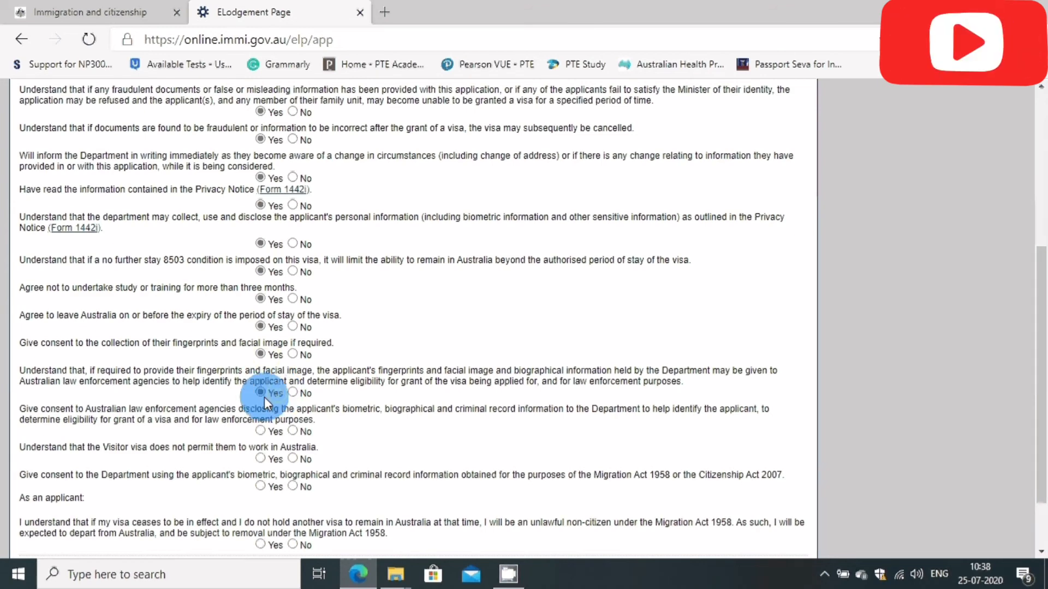
Step: Answer Yes to the remaining declarations, from criminal record disclosure and no work rights through unlawful non-citizen status, and continue to the review page
scroll(264, 397, "down", 2)
left_click(261, 354)
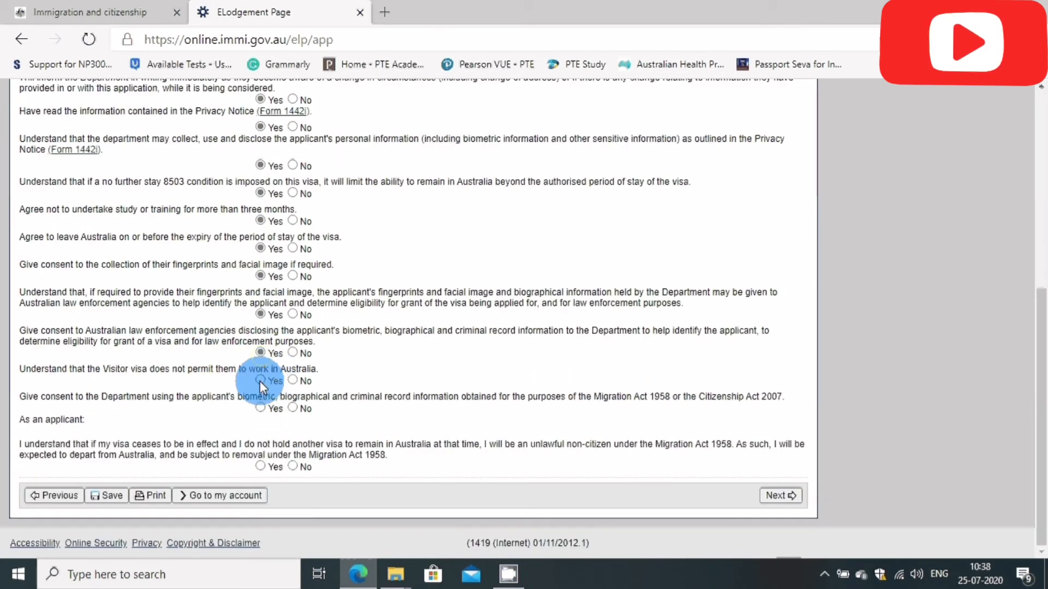
left_click(260, 381)
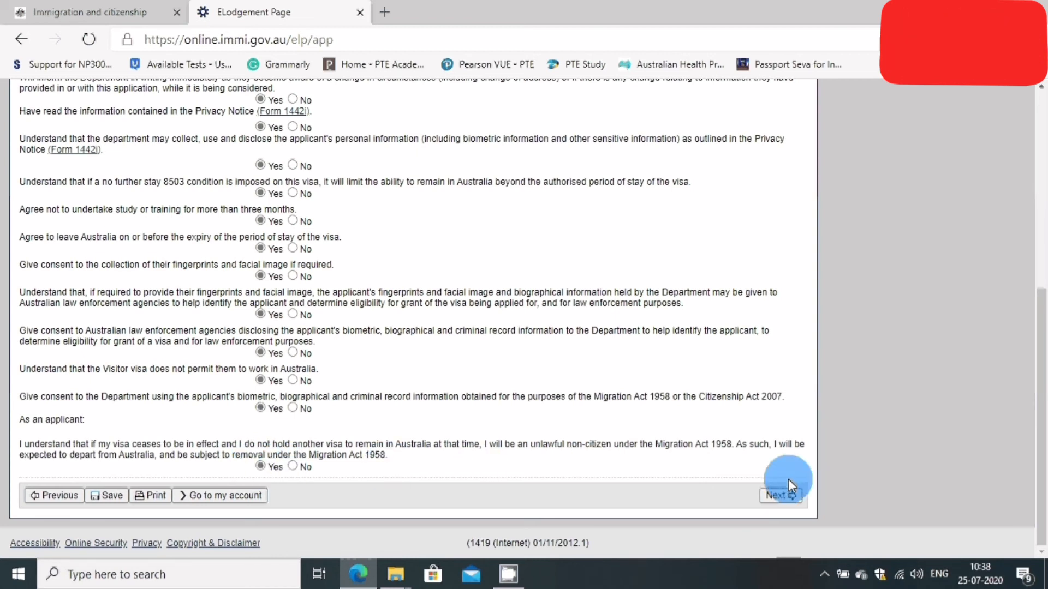
left_click(785, 496)
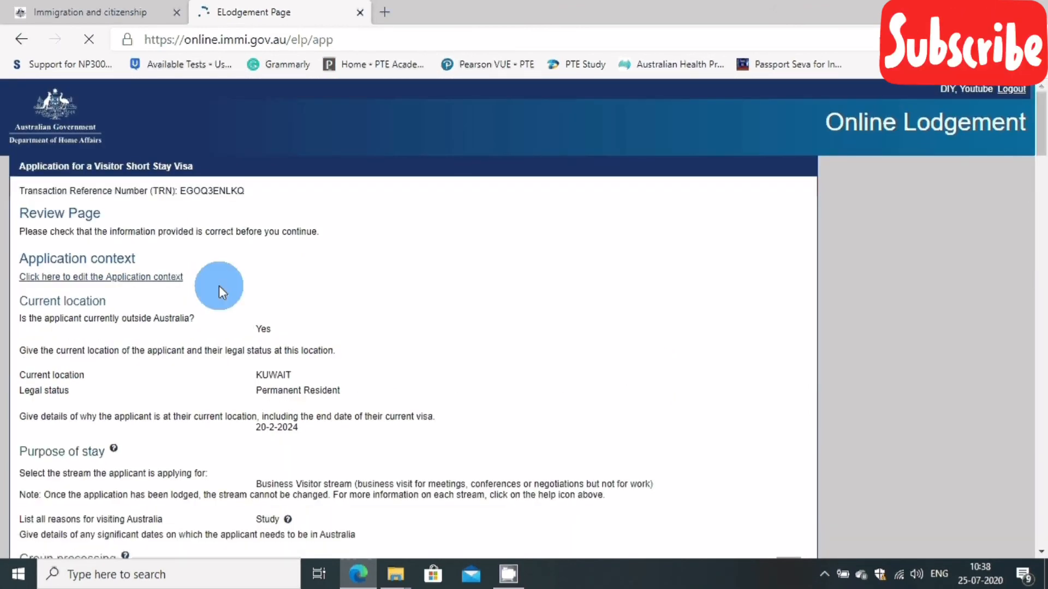
Step: Review the completed application from the application context through the final declarations and continue to the document attachments
scroll(213, 288, "down", 4)
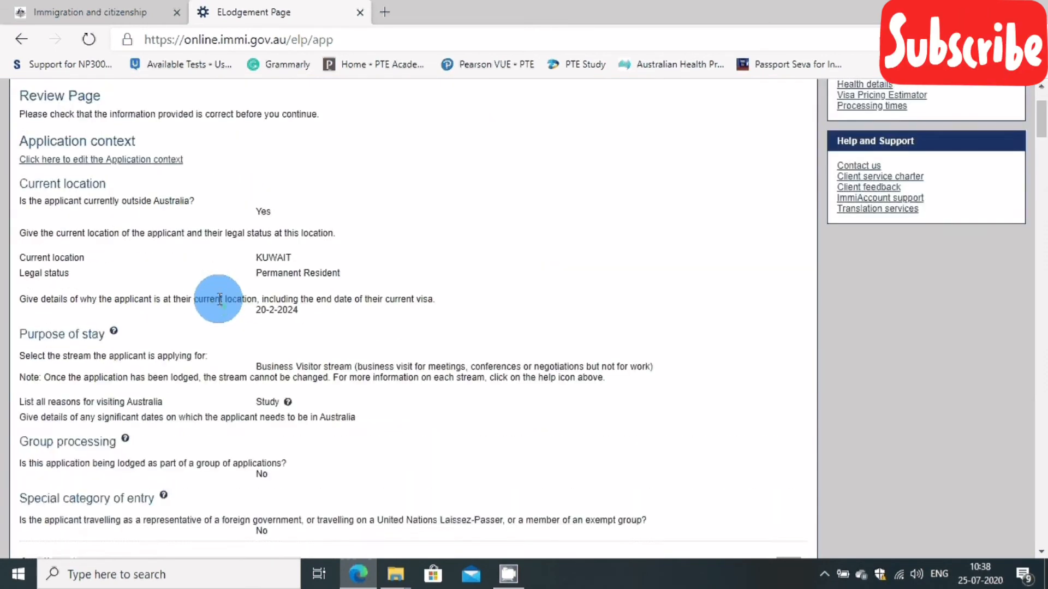
scroll(223, 309, "up", 4)
scroll(275, 343, "down", 5)
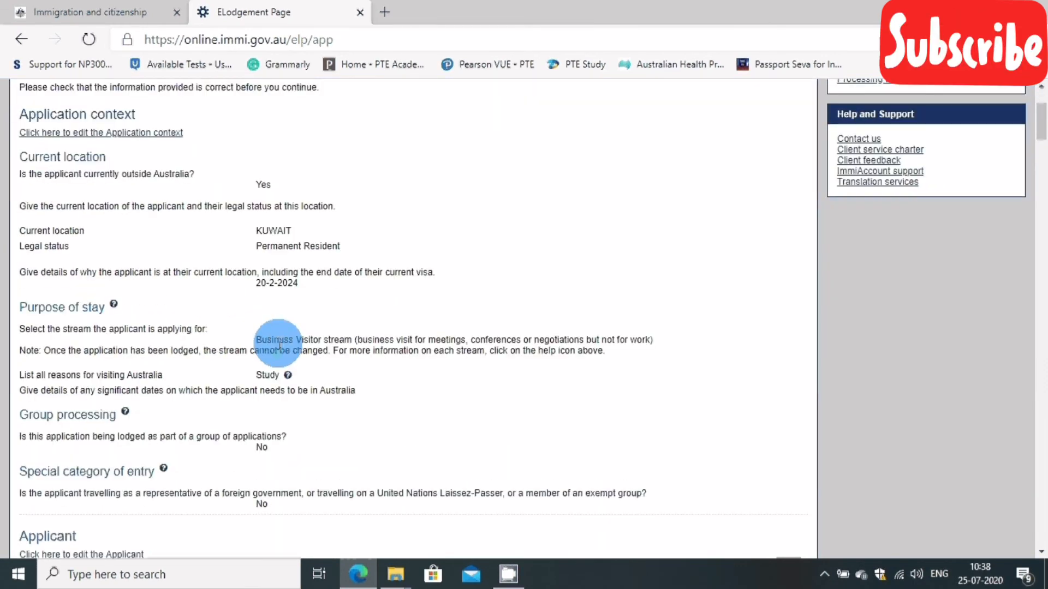
scroll(275, 342, "down", 9)
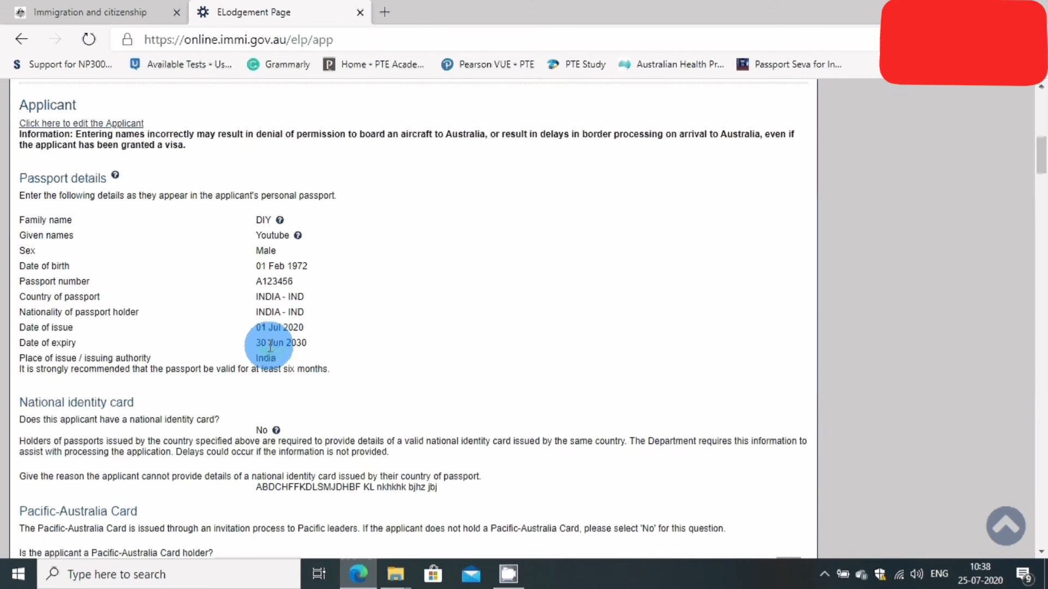
scroll(263, 346, "down", 12)
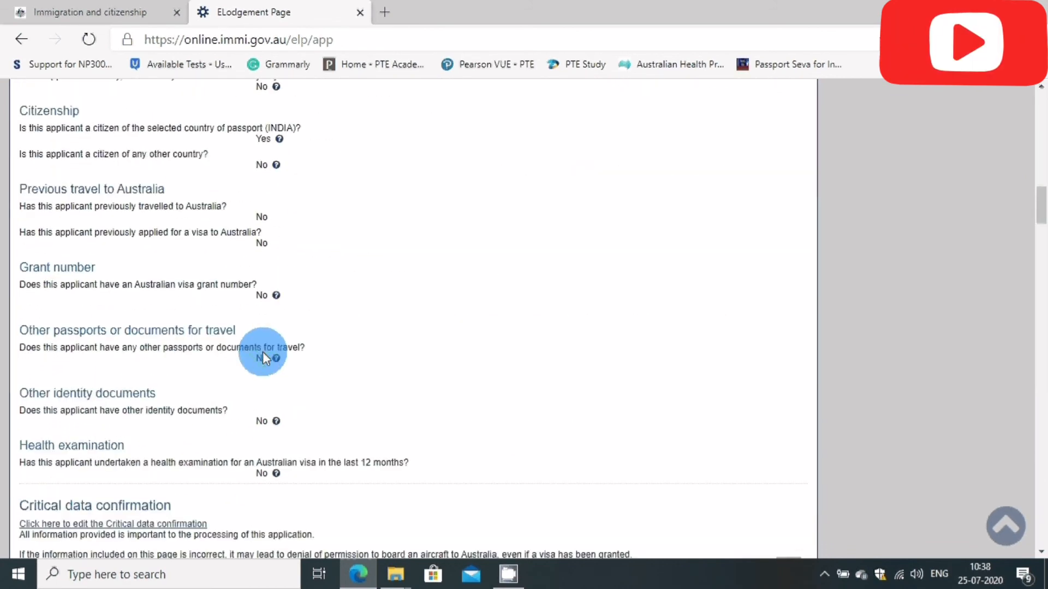
scroll(264, 352, "down", 18)
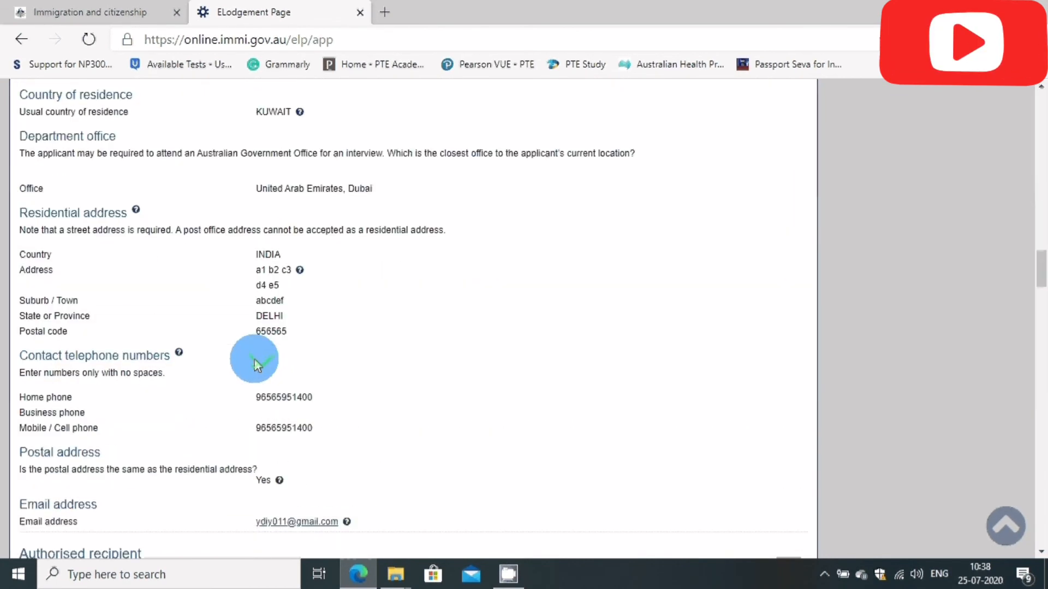
scroll(259, 352, "down", 20)
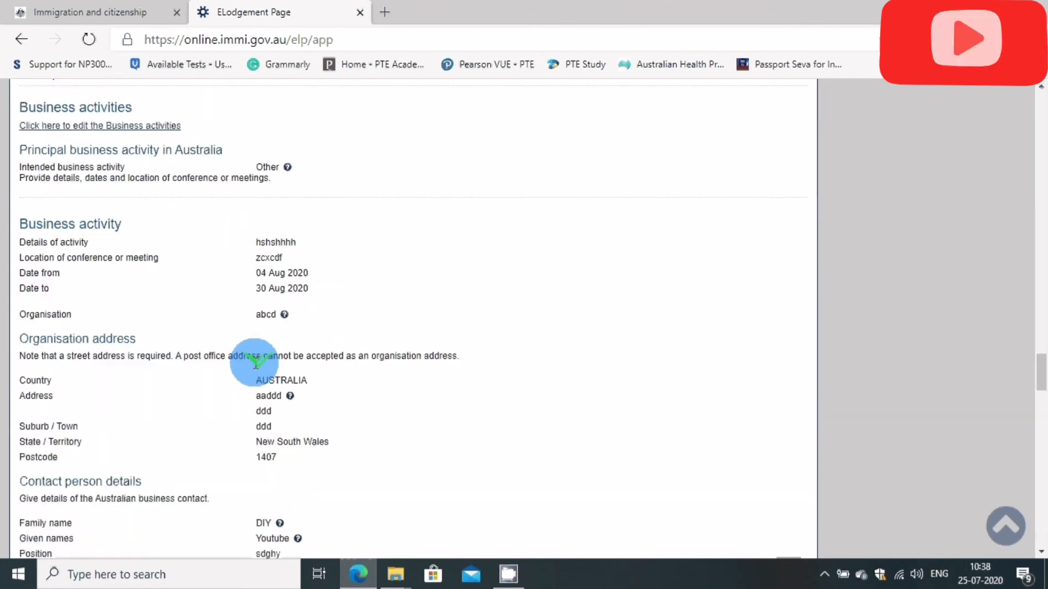
scroll(255, 358, "down", 20)
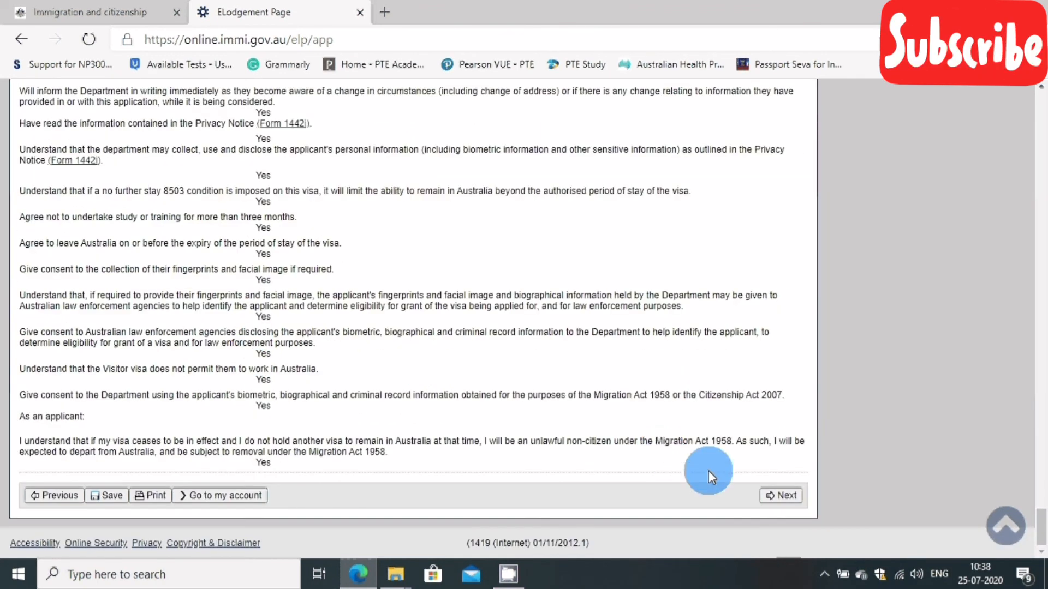
left_click(773, 496)
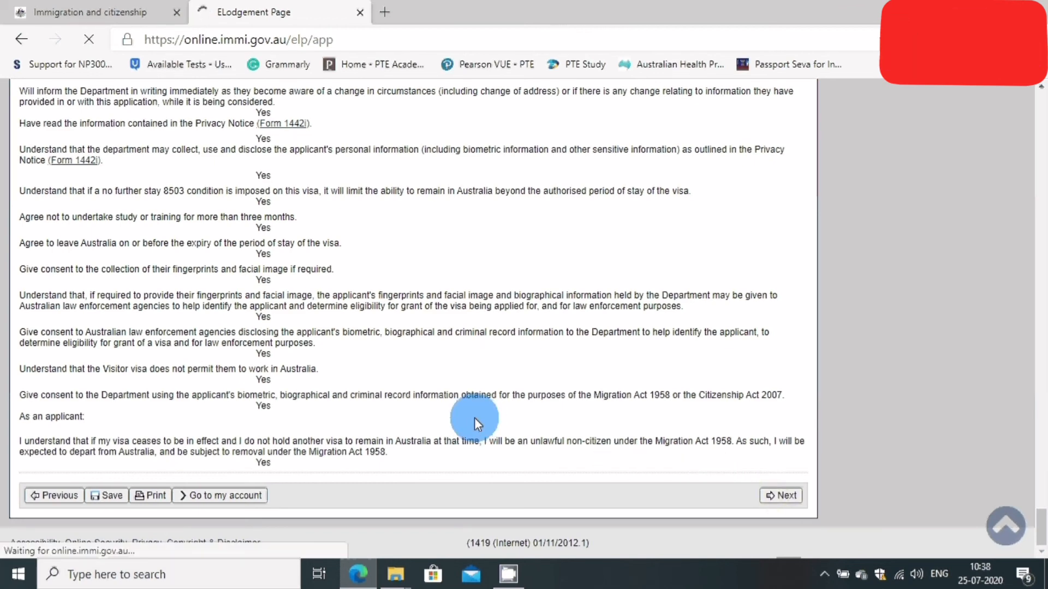
Step: Examine the attachment instructions and the lists of required and recommended documents for the applicant
scroll(229, 358, "down", 3)
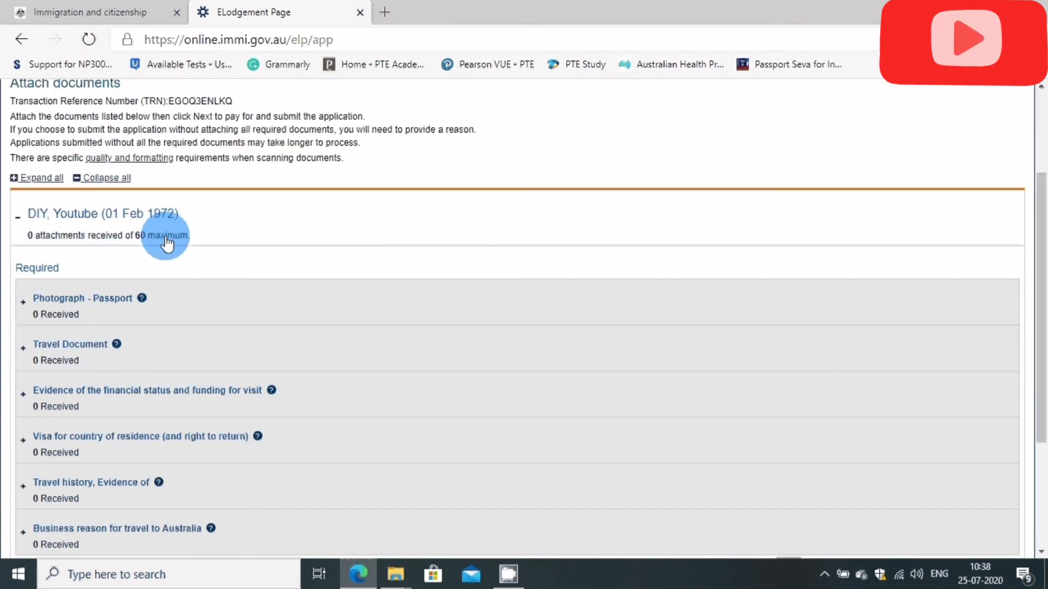
scroll(109, 219, "up", 2)
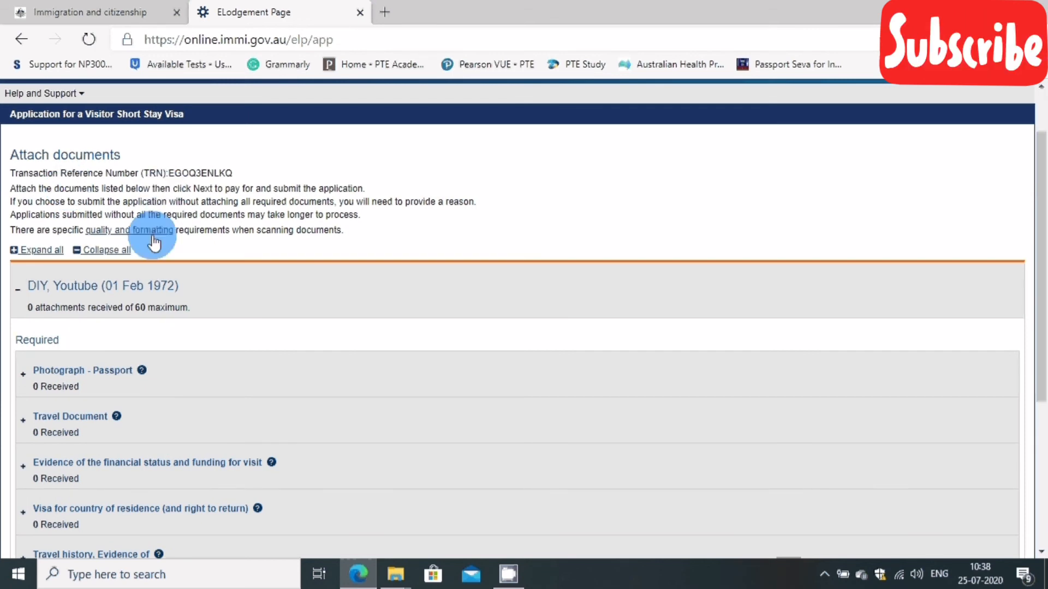
scroll(133, 281, "down", 2)
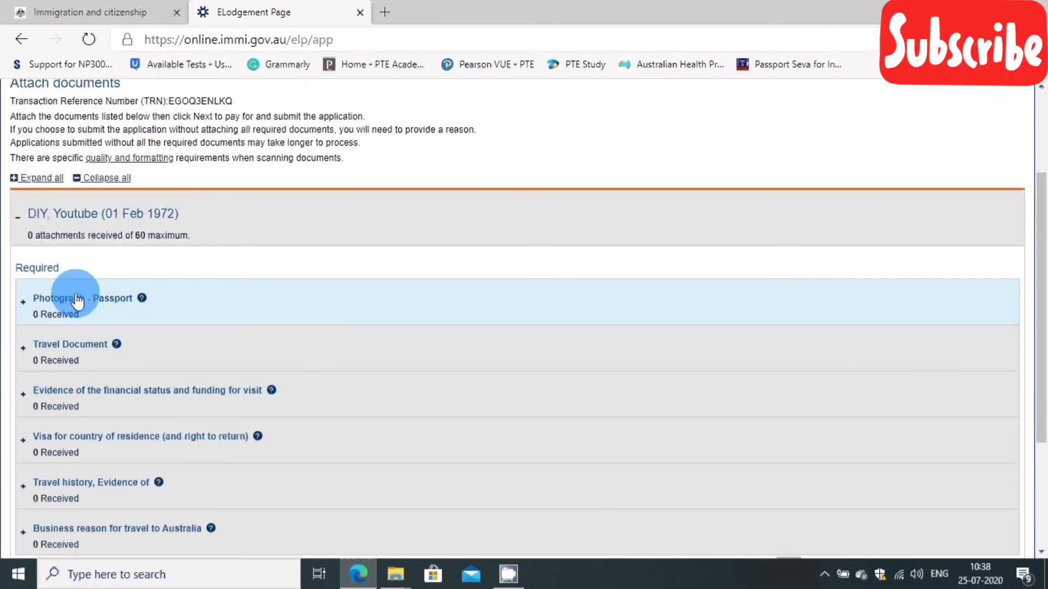
scroll(82, 338, "down", 1)
scroll(80, 338, "down", 1)
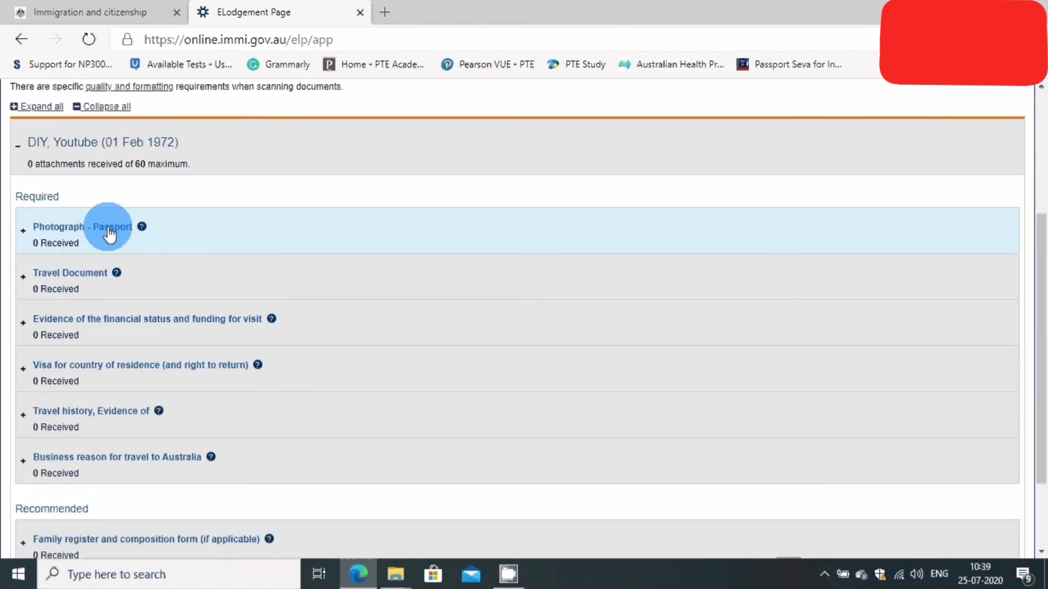
scroll(131, 229, "down", 2)
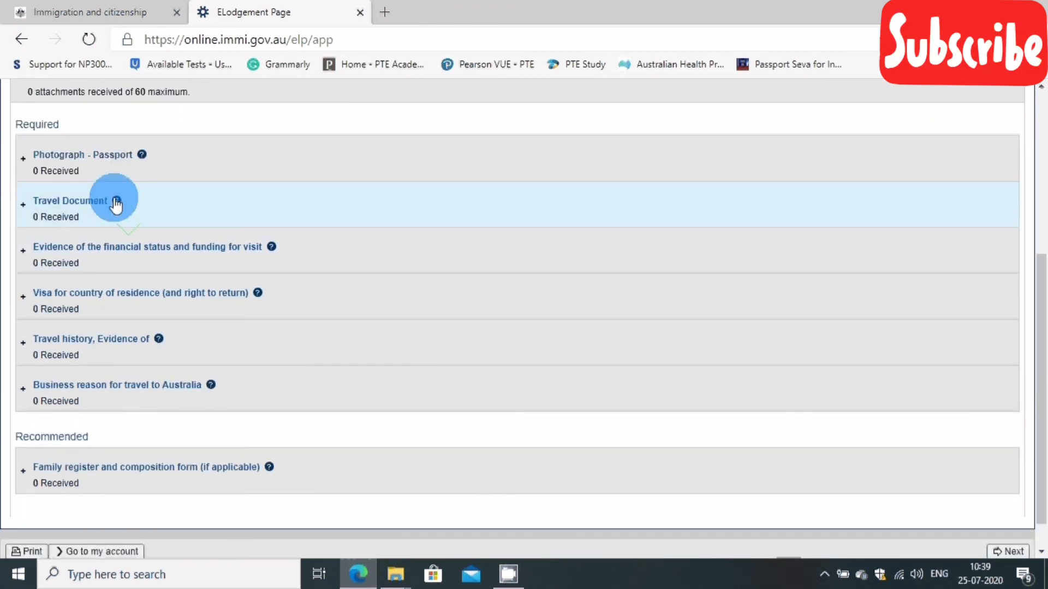
Step: Examine the upload fields for the passport photograph and the document types offered for the Travel Document requirement
left_click(23, 164)
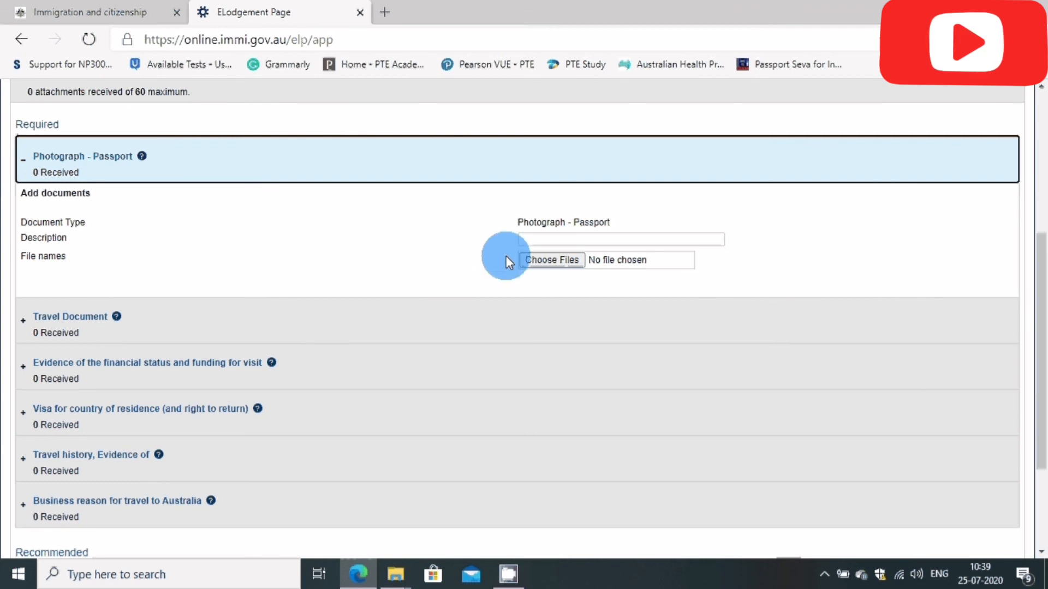
left_click(565, 239)
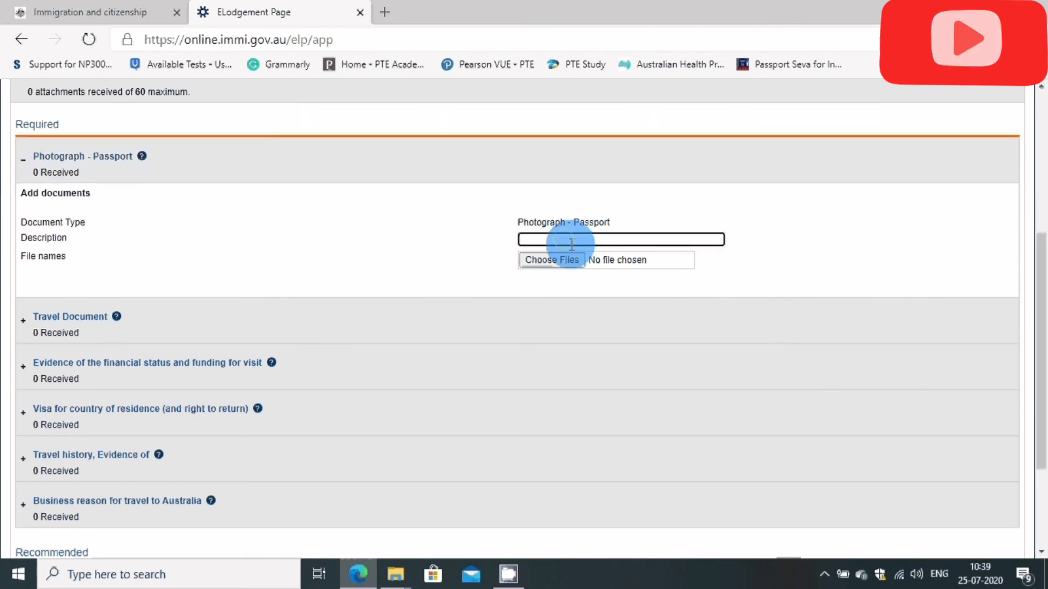
left_click(567, 261)
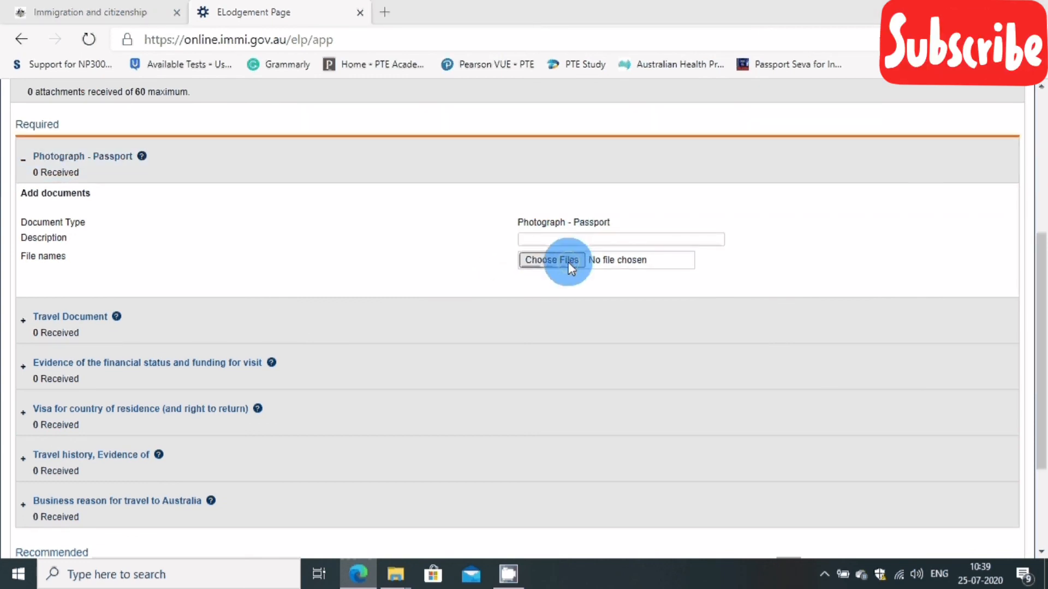
left_click(19, 323)
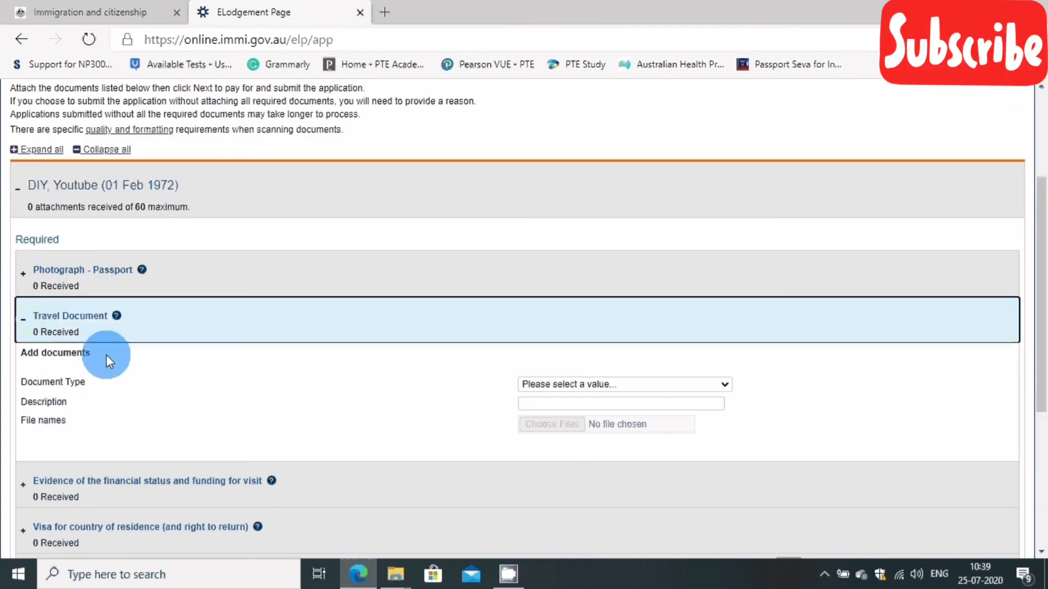
left_click(601, 384)
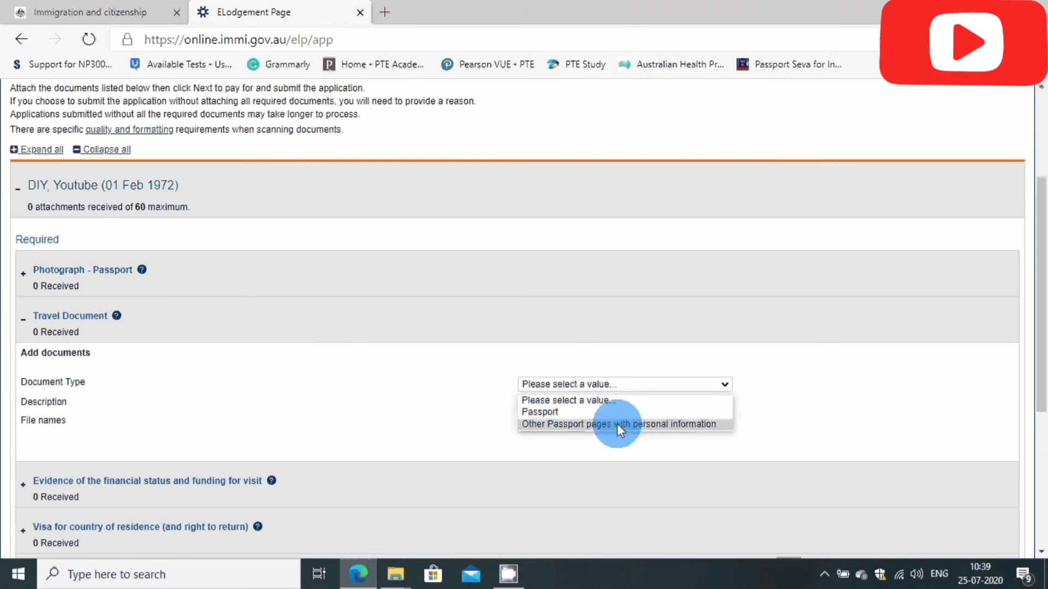
left_click(473, 380)
Step: Examine the document types and upload fields for Evidence of the financial status and funding for visit, and collapse that section
scroll(300, 397, "down", 3)
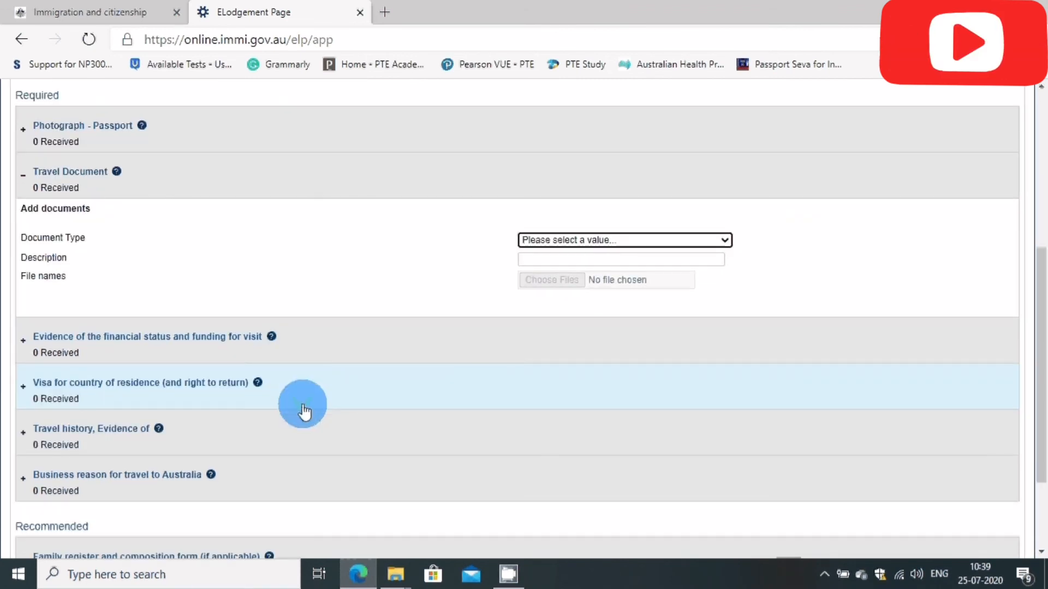
left_click(22, 345)
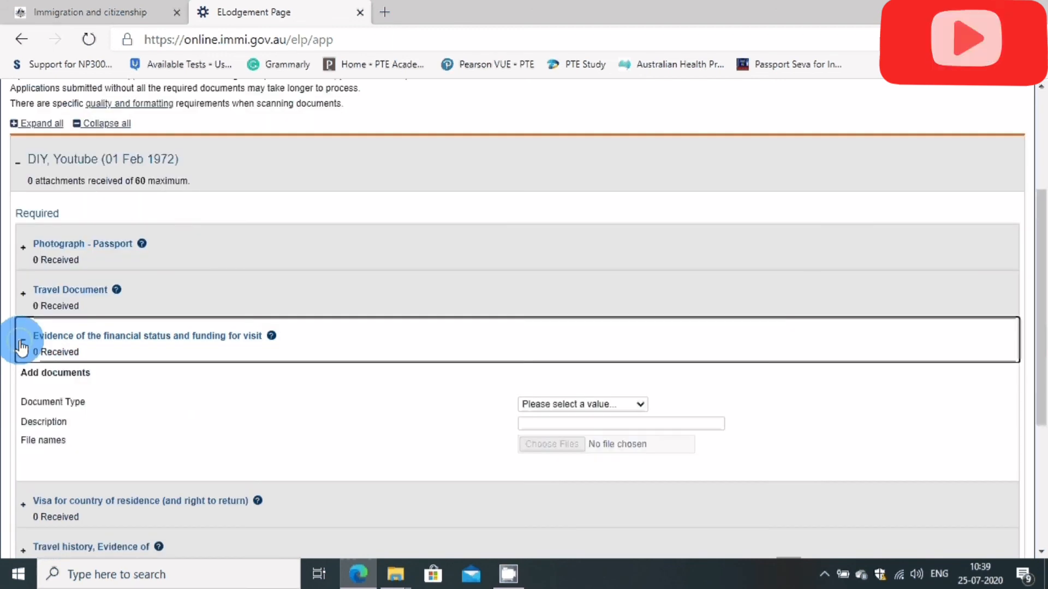
left_click(562, 408)
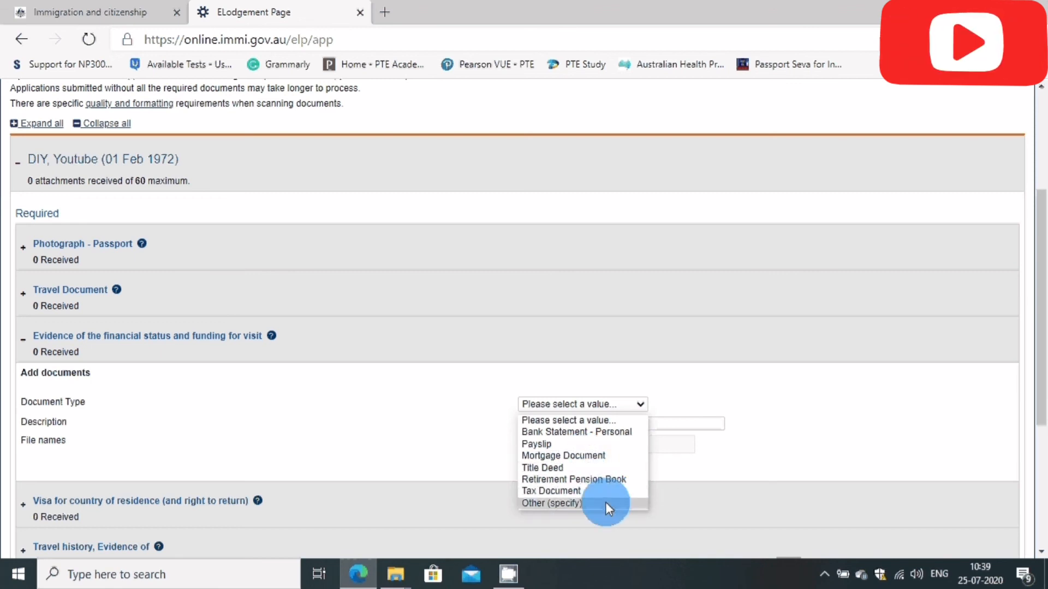
left_click(370, 449)
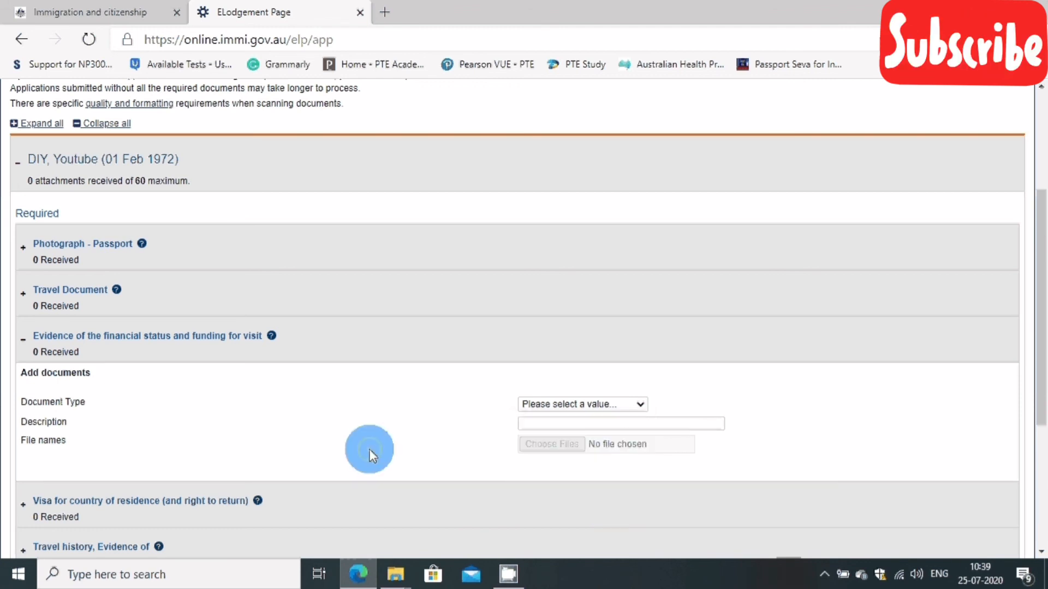
left_click(545, 425)
left_click(551, 464)
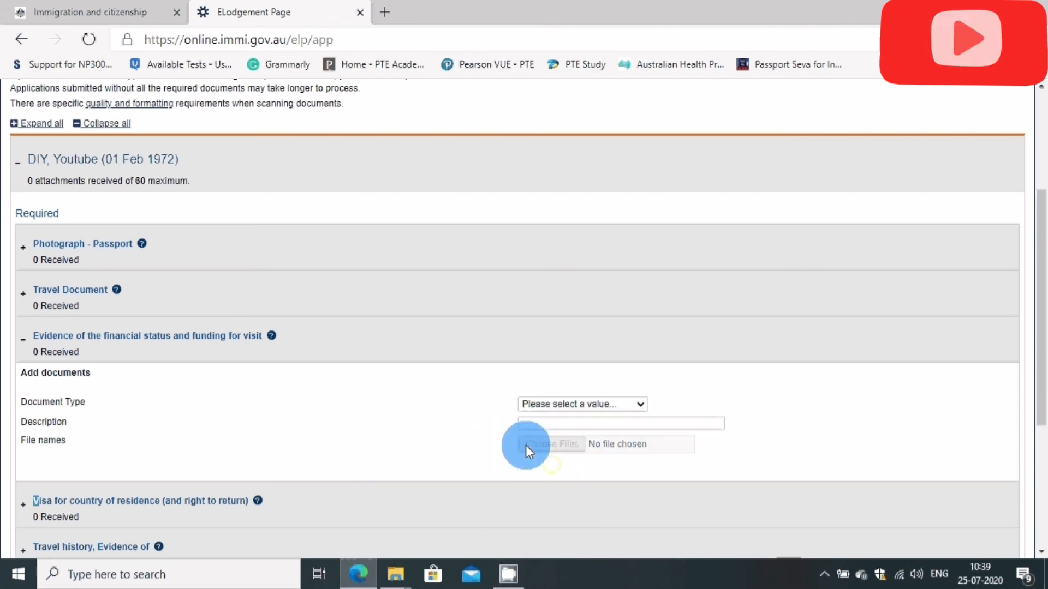
left_click(41, 345)
Step: Examine the document types offered for Visa for country of residence (and right to return), and collapse that section
scroll(43, 352, "down", 2)
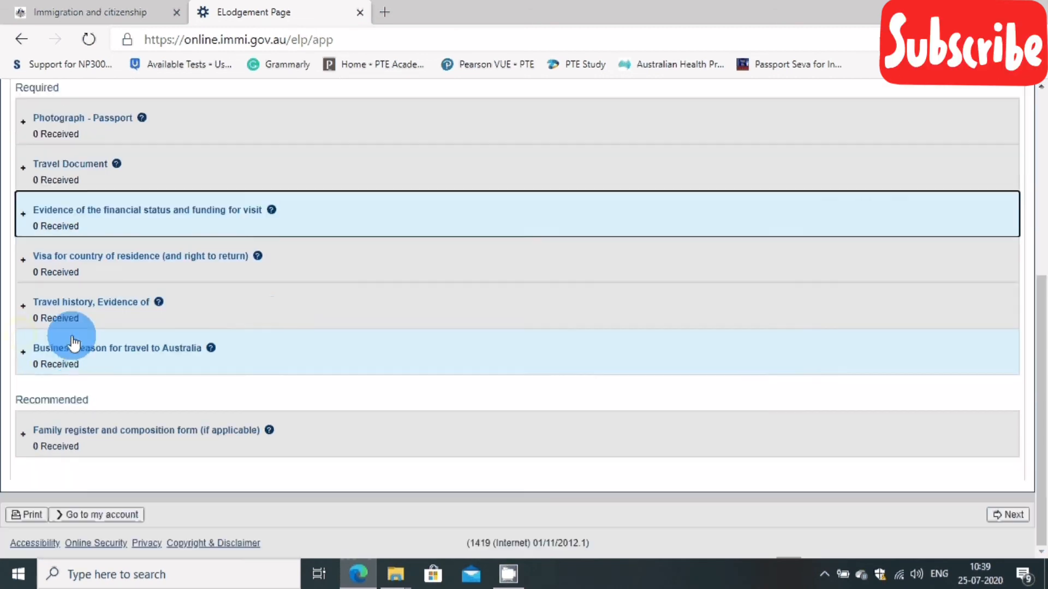
left_click(24, 263)
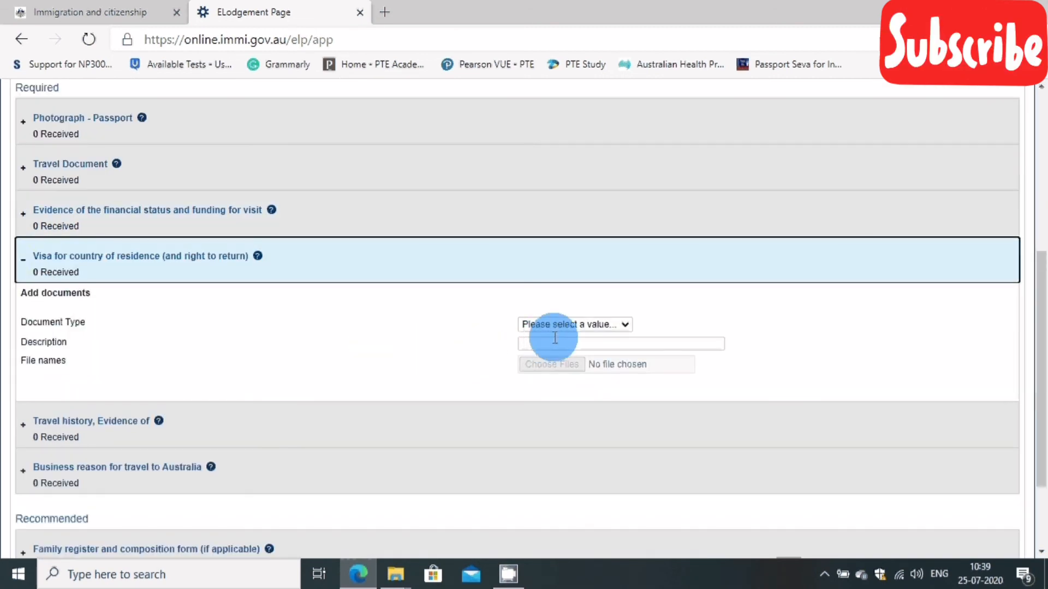
left_click(585, 324)
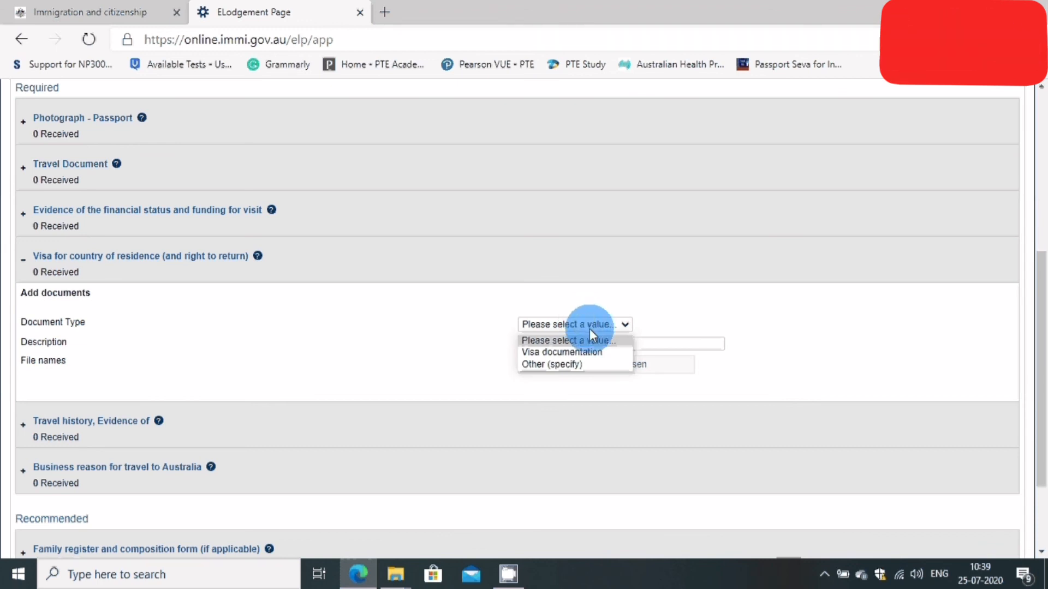
left_click(470, 353)
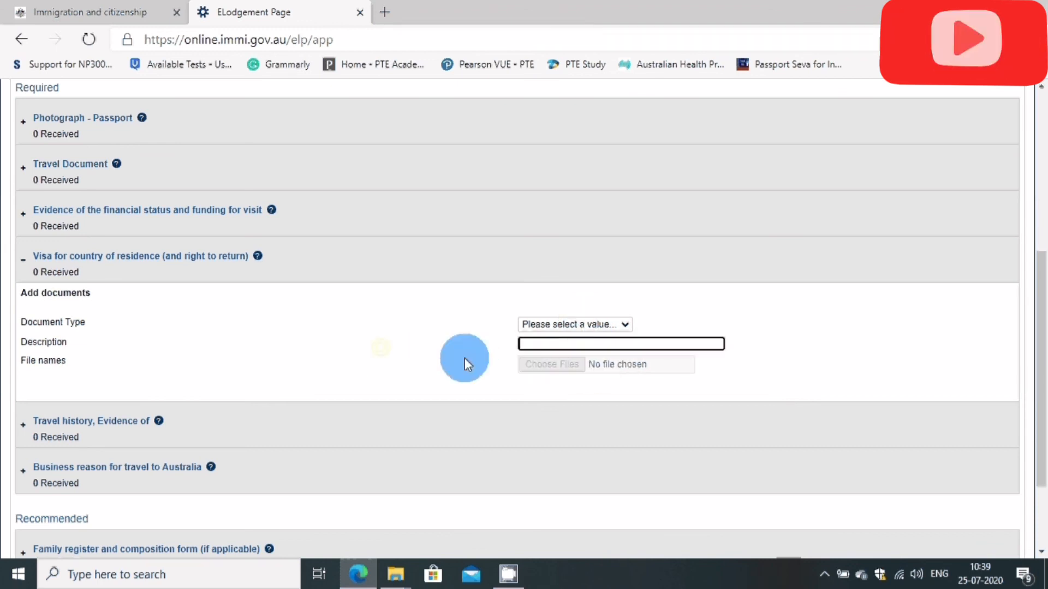
left_click(30, 277)
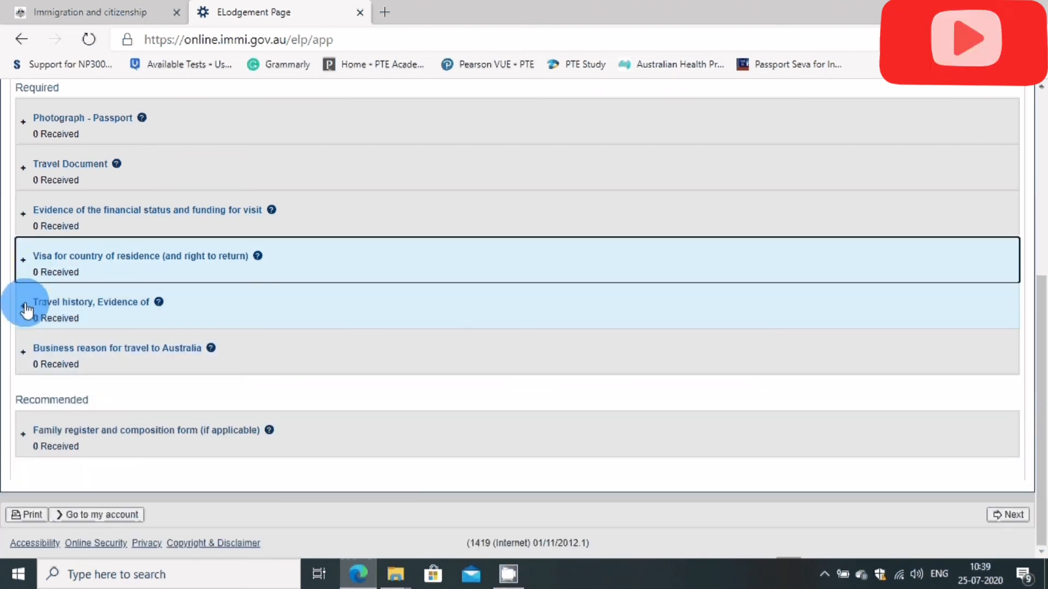
Step: Examine the document types and description field for the evidence of travel history
left_click(24, 305)
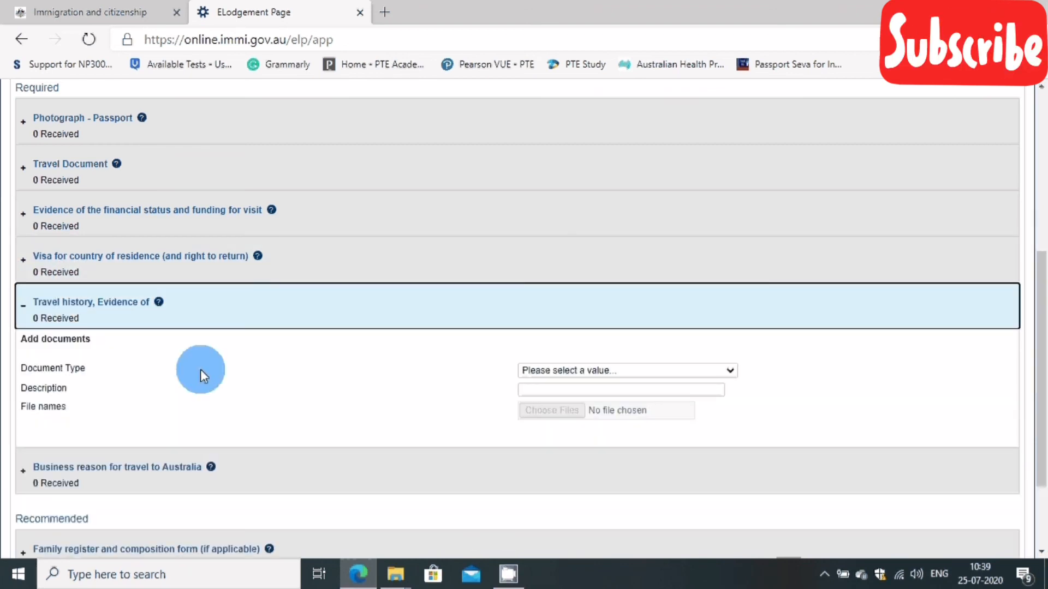
left_click(534, 371)
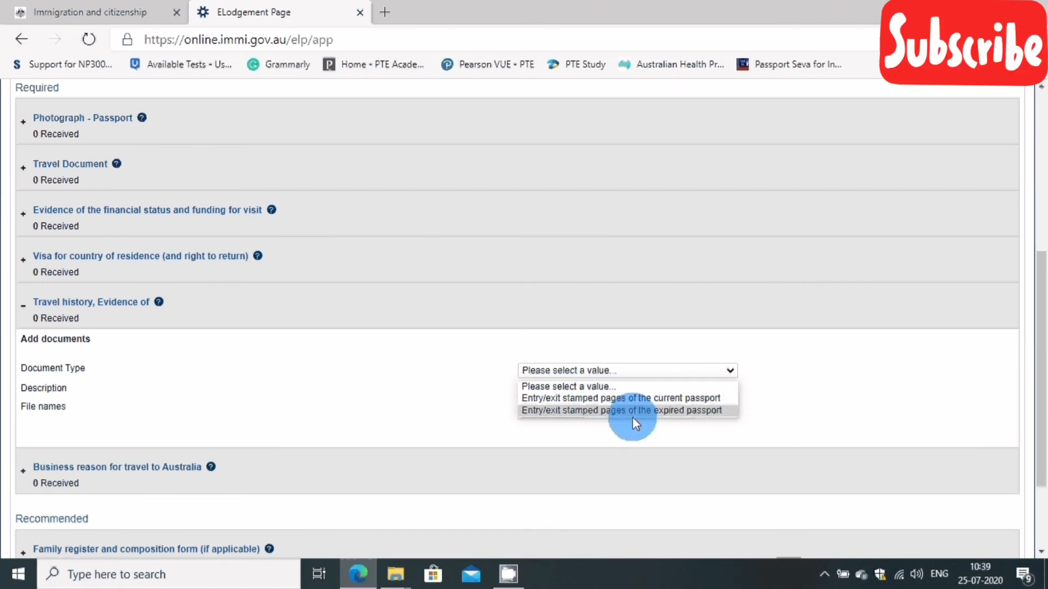
left_click(637, 436)
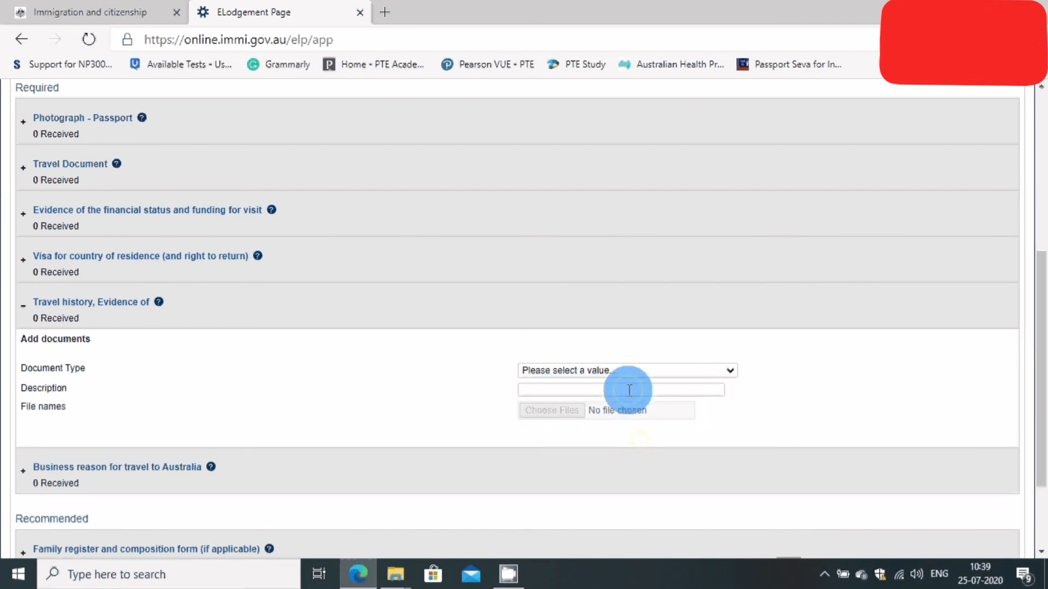
left_click(622, 389)
left_click(631, 433)
Step: Examine the document types offered for the Business reason for travel to Australia requirement
scroll(289, 406, "down", 2)
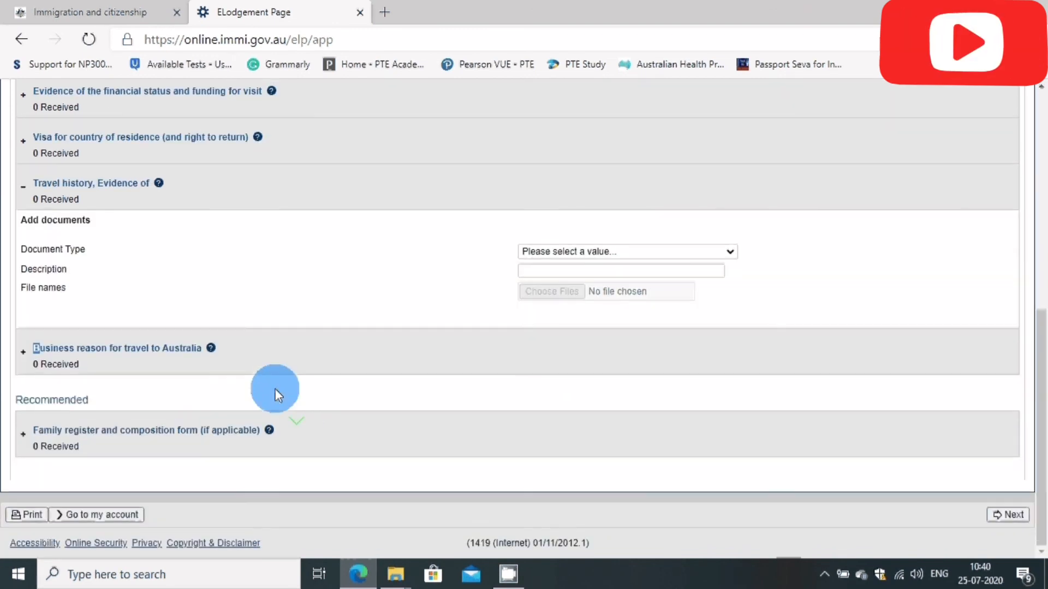
left_click(12, 353)
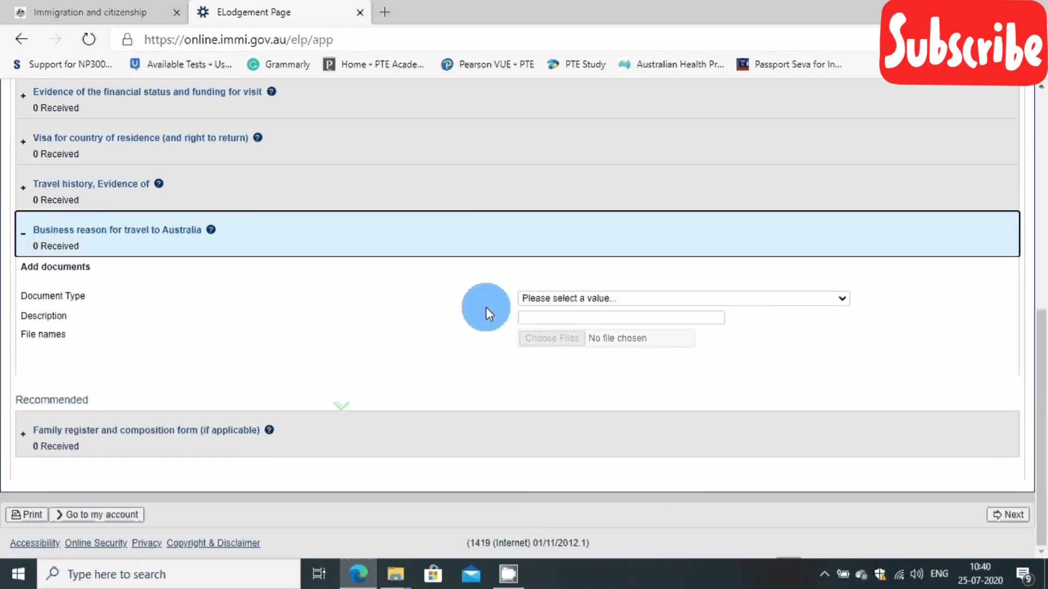
left_click(540, 302)
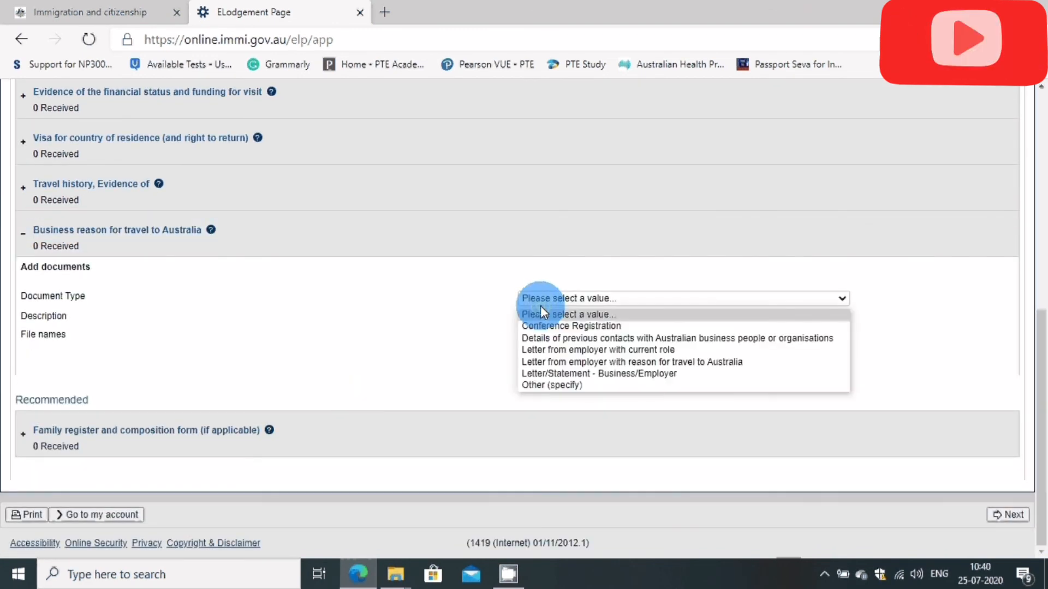